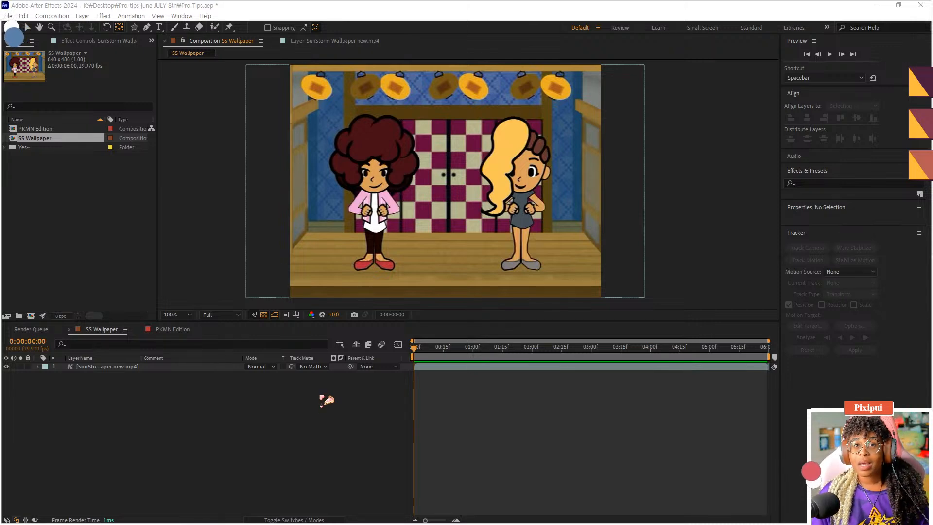
# Step: Purge the entire disk cache and confirm deletion of the cached files
pyautogui.click(313, 423)
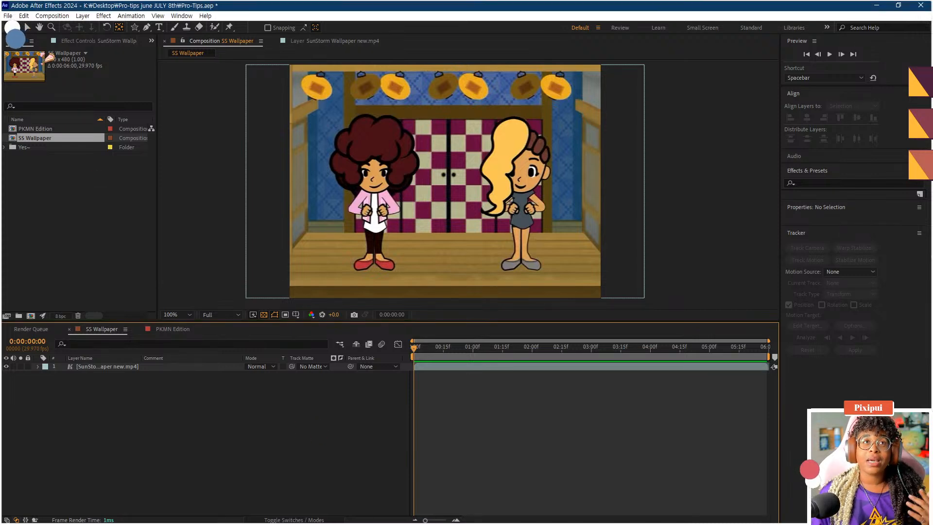
pyautogui.click(23, 15)
pyautogui.moveTo(102, 246)
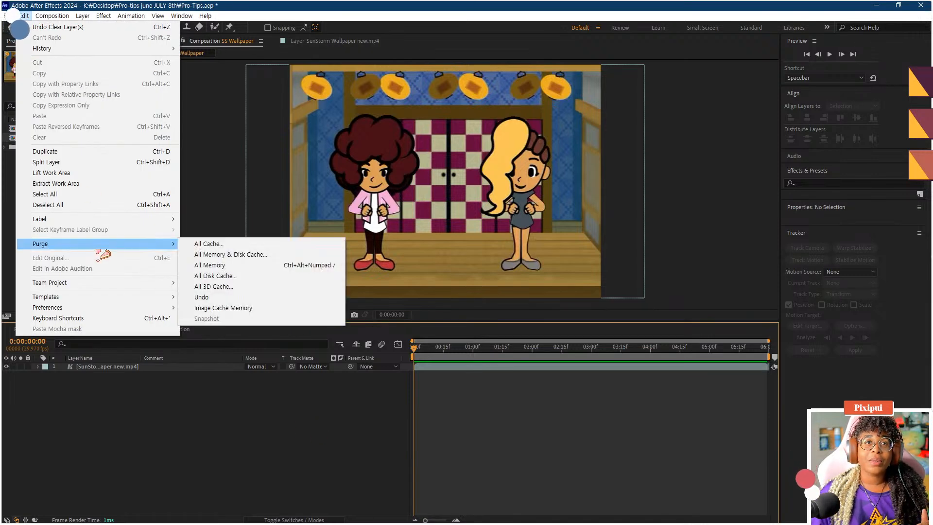
pyautogui.click(214, 275)
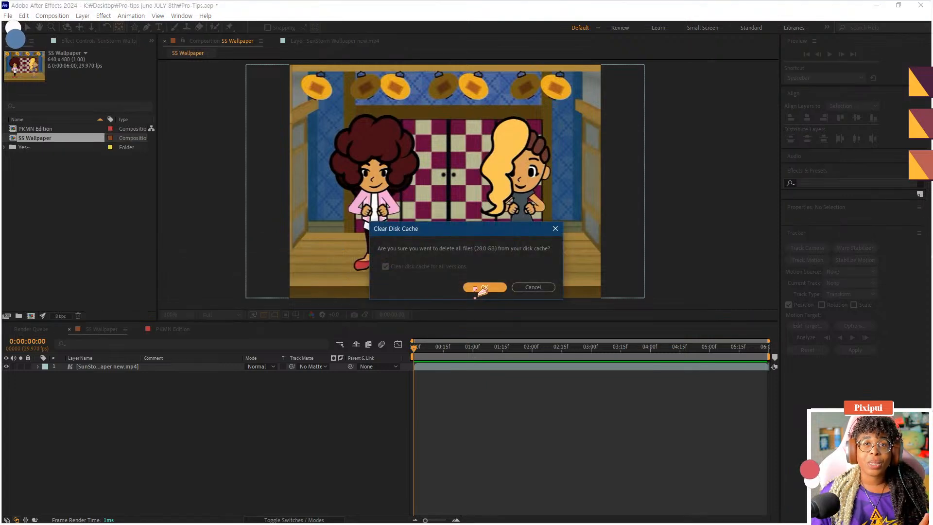
pyautogui.click(477, 289)
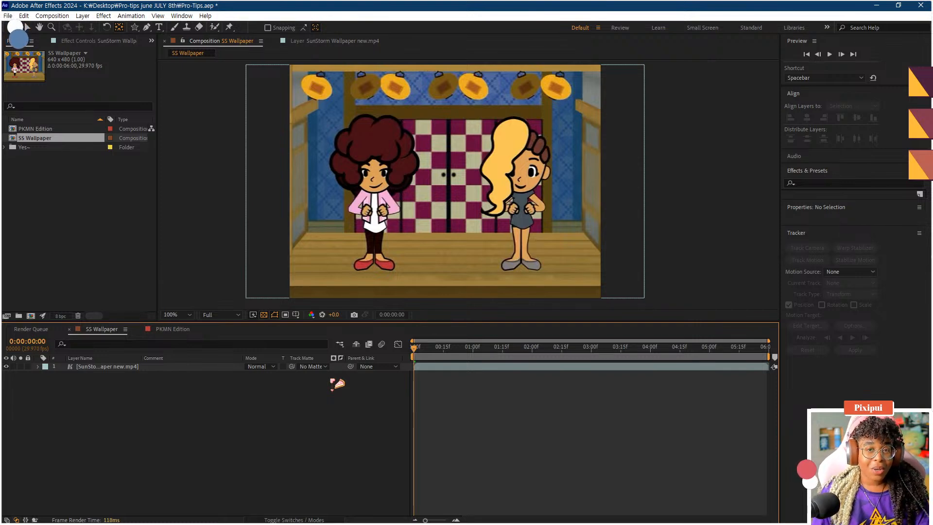
# Step: Preview the SS Wallpaper composition, look at the PKMN Edition composition, and return to SS Wallpaper
pyautogui.press('space')
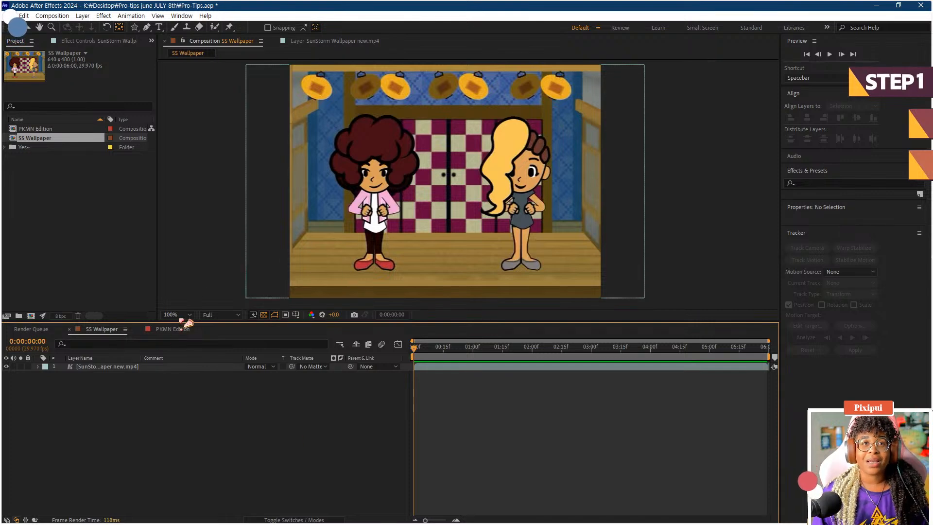
pyautogui.click(203, 291)
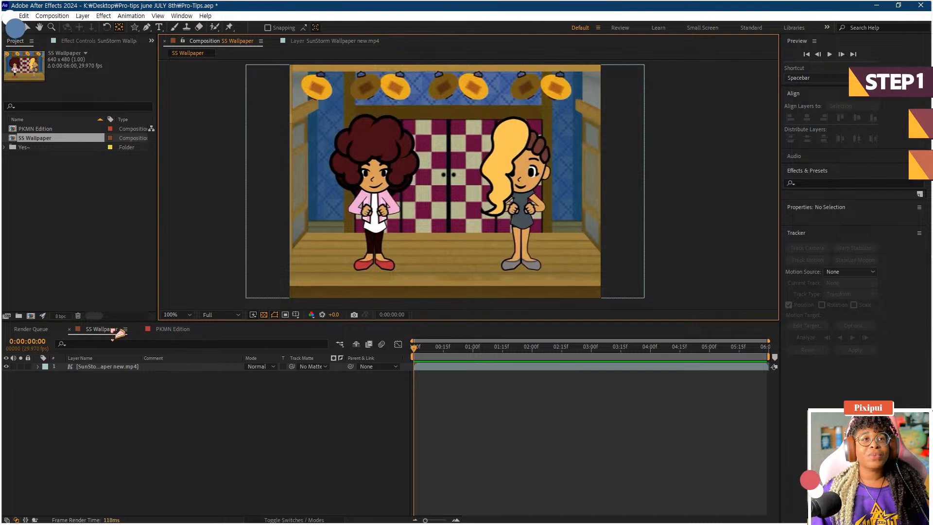
pyautogui.click(171, 329)
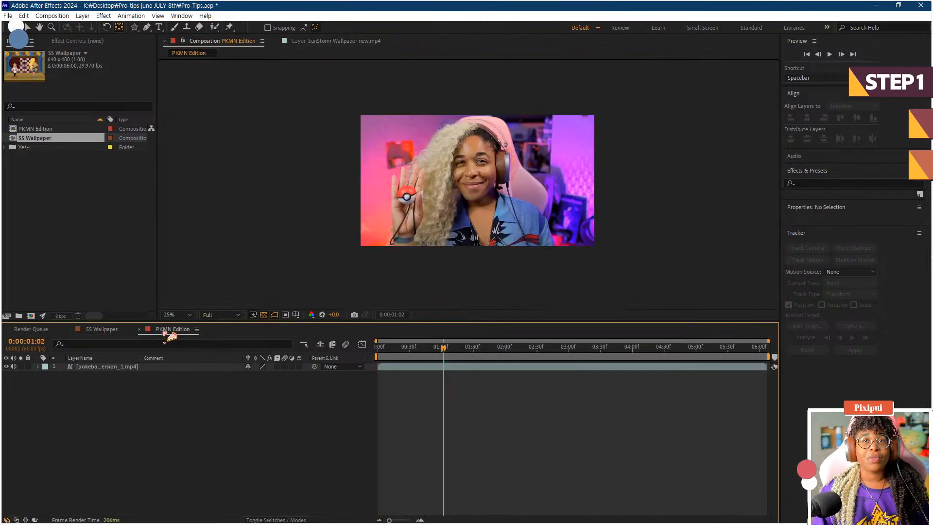
pyautogui.click(102, 328)
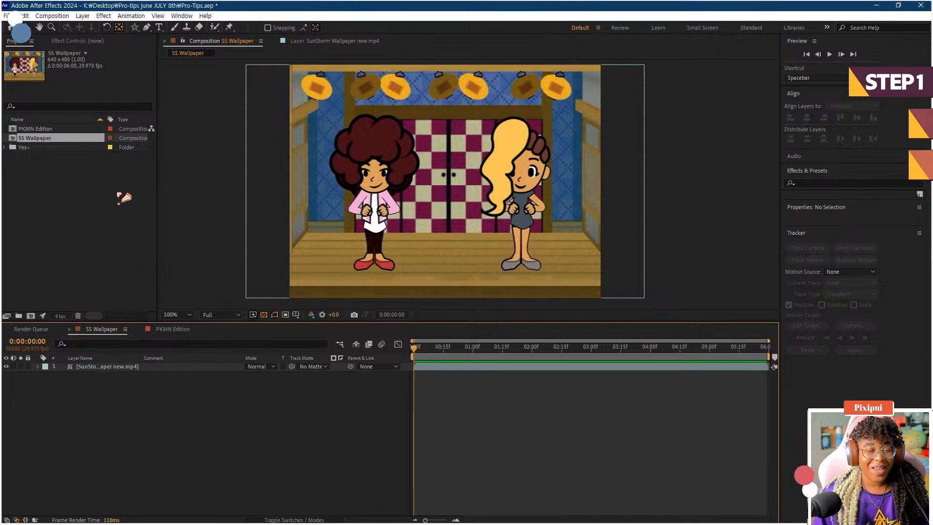
pyautogui.click(100, 248)
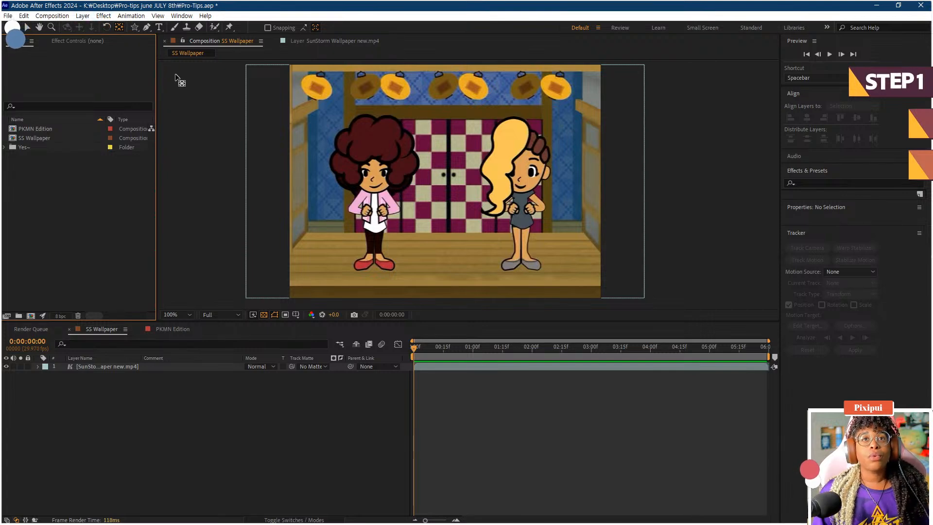
pyautogui.click(110, 18)
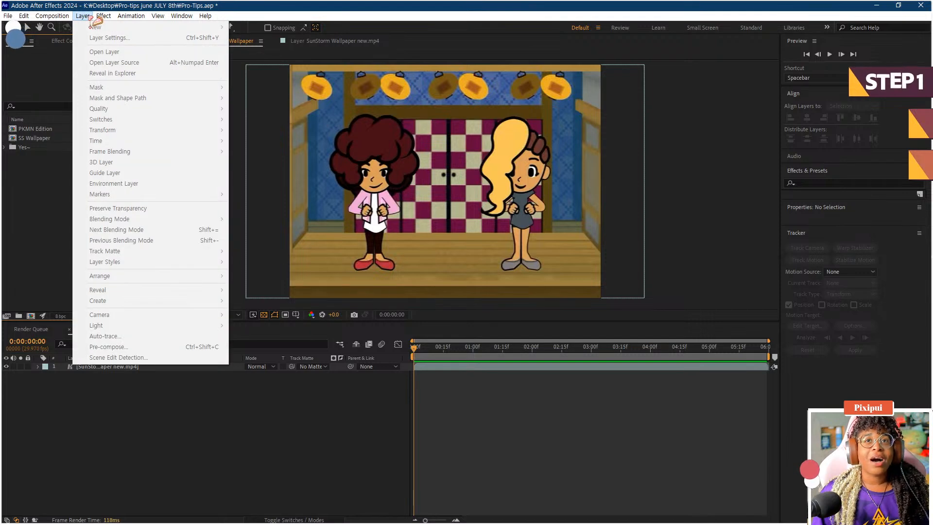
pyautogui.click(90, 18)
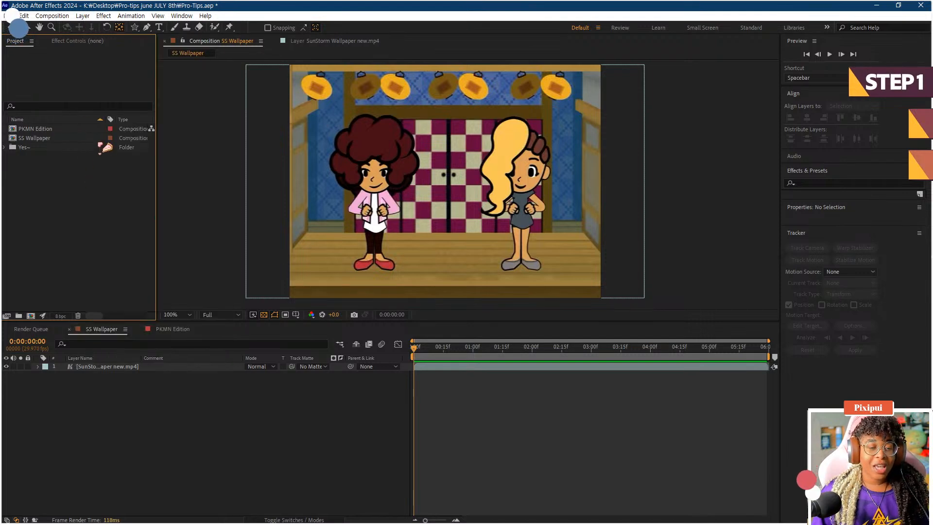
# Step: Draw an orange star on a new shape layer and place it just above the dark-haired character's head
pyautogui.click(89, 381)
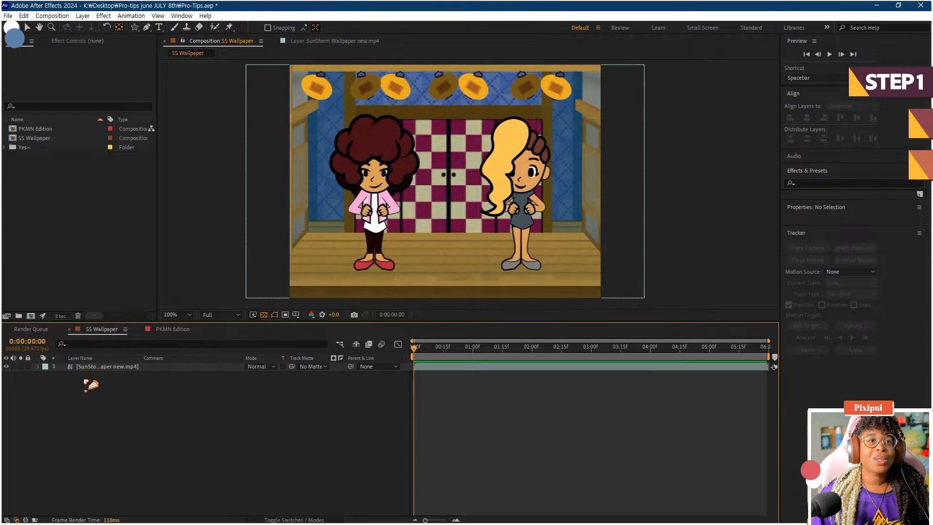
pyautogui.click(134, 28)
pyautogui.click(138, 30)
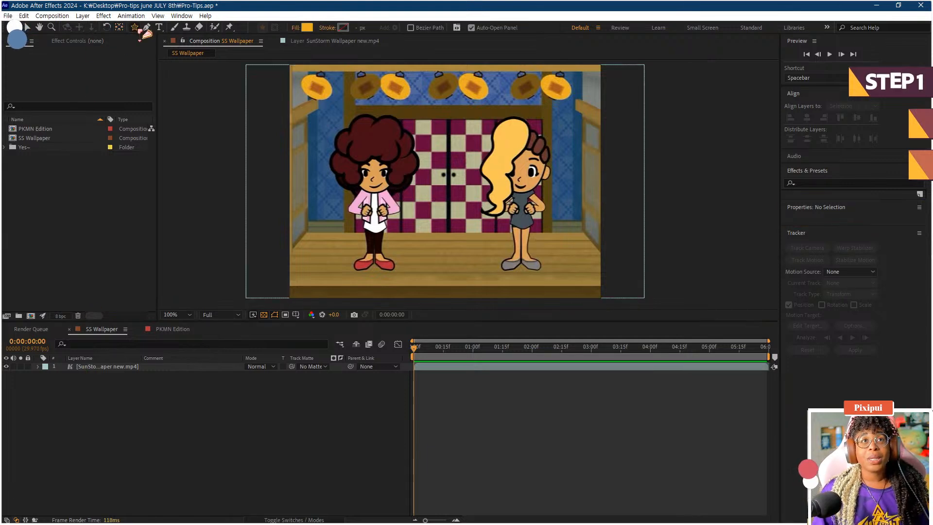
pyautogui.click(137, 29)
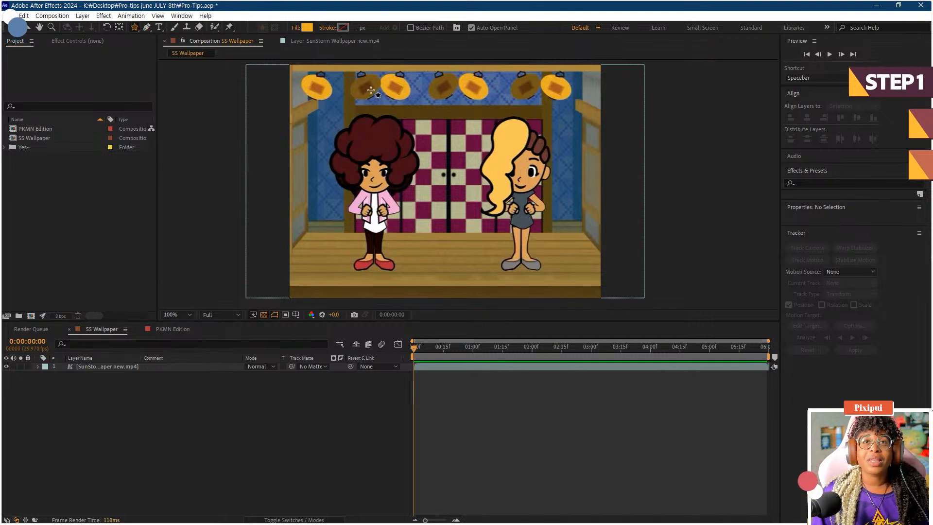
pyautogui.moveTo(371, 90); pyautogui.dragTo(391, 110)
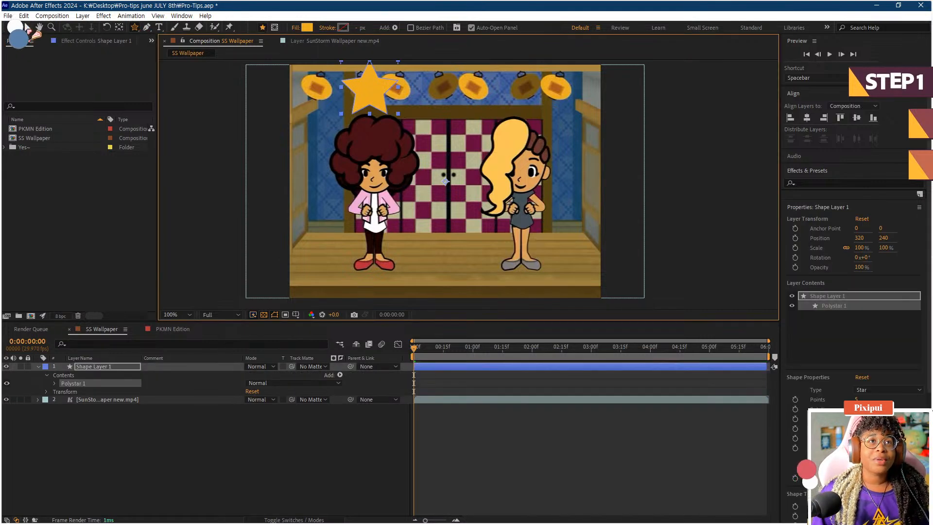
pyautogui.press('v')
pyautogui.moveTo(377, 105); pyautogui.dragTo(380, 112)
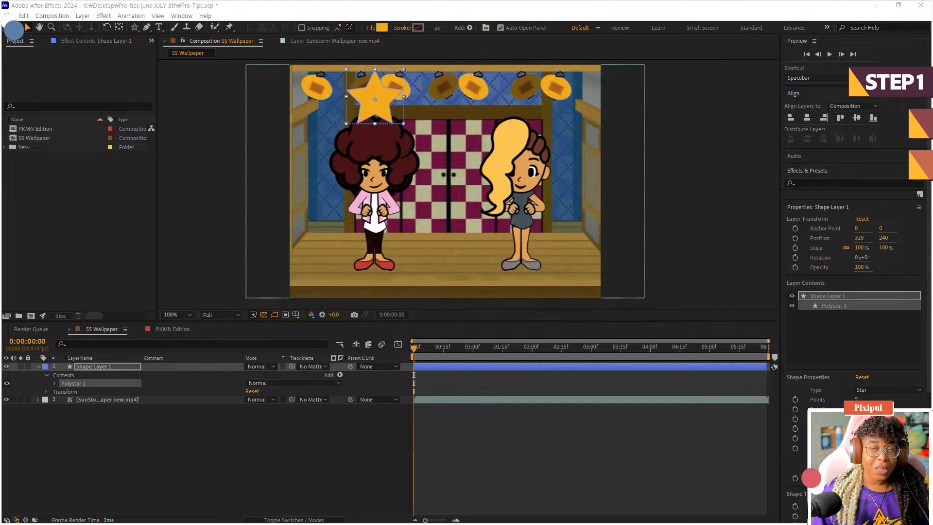
pyautogui.click(293, 485)
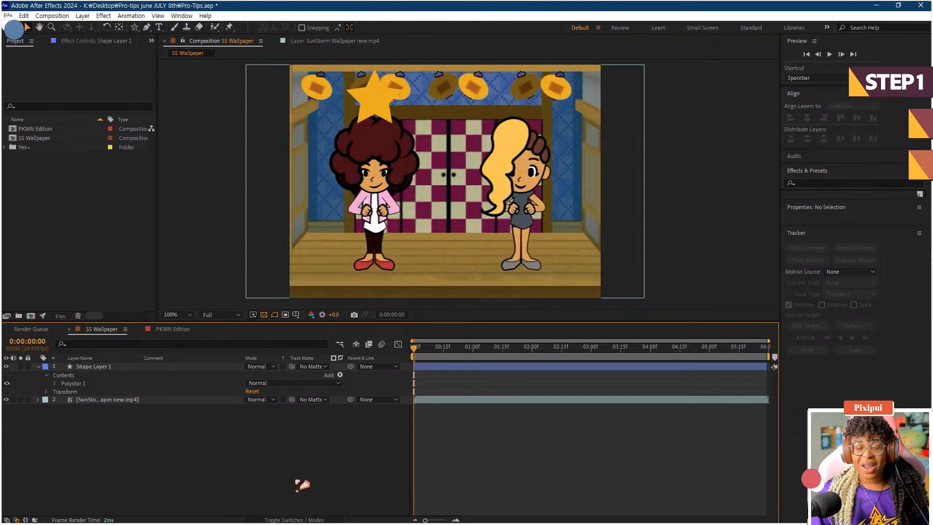
# Step: Give the star a white outline 5 px wide
pyautogui.click(374, 104)
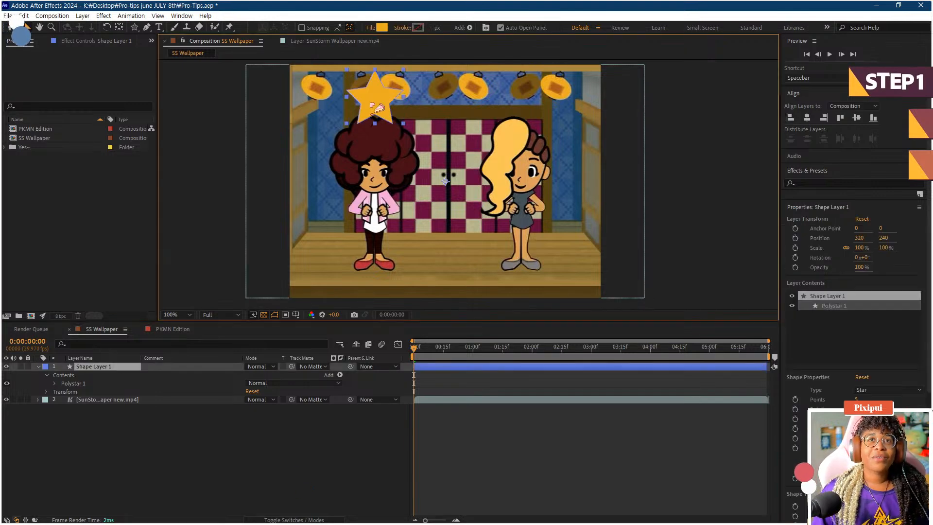
pyautogui.click(417, 28)
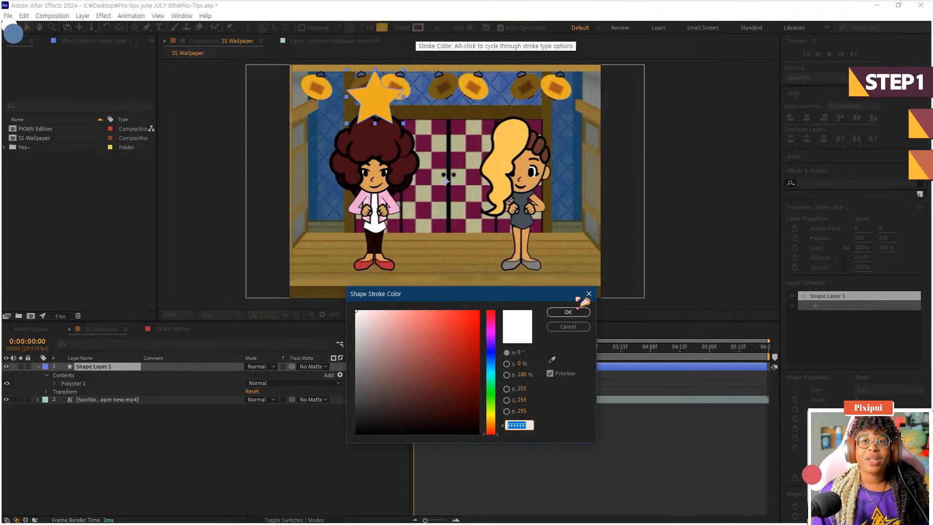
pyautogui.click(583, 294)
pyautogui.moveTo(432, 28); pyautogui.dragTo(434, 29)
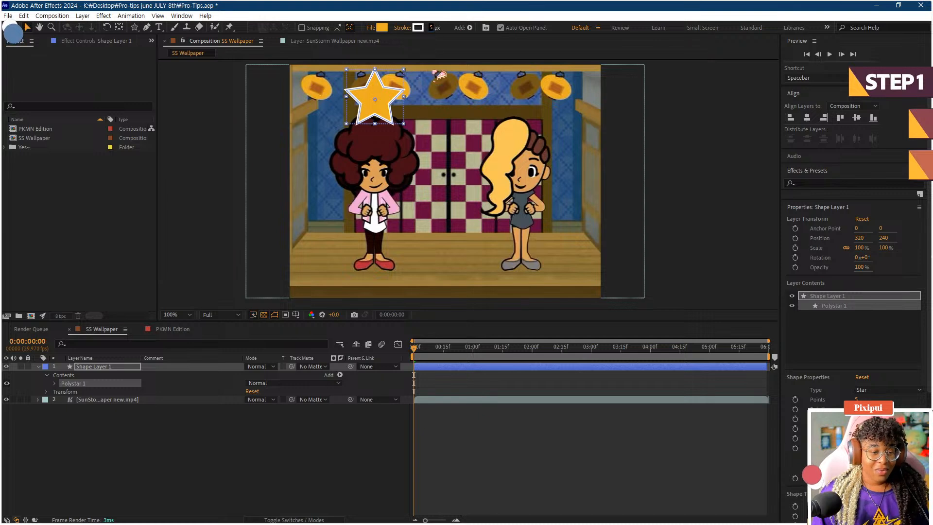
pyautogui.click(260, 454)
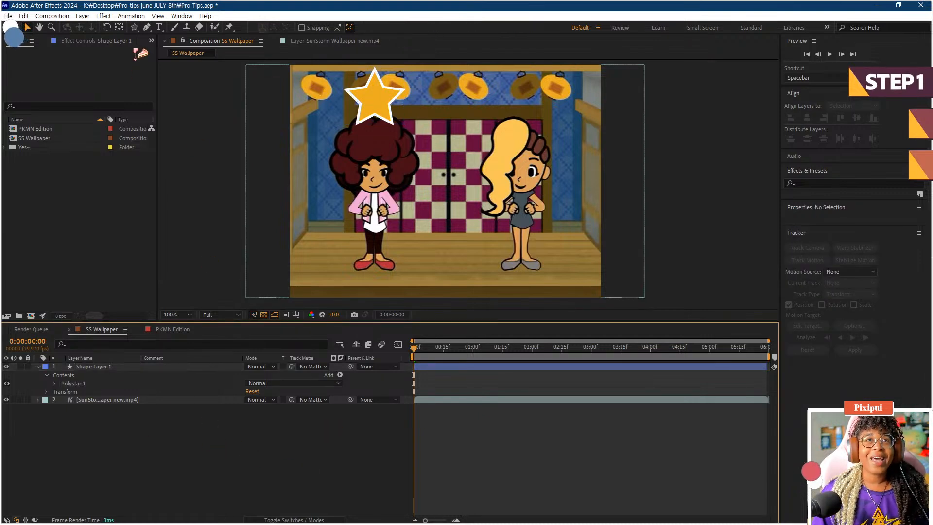
# Step: Choose the Ellipse tool and set its fill colour to purple 9921C5
pyautogui.moveTo(135, 27); pyautogui.dragTo(170, 53)
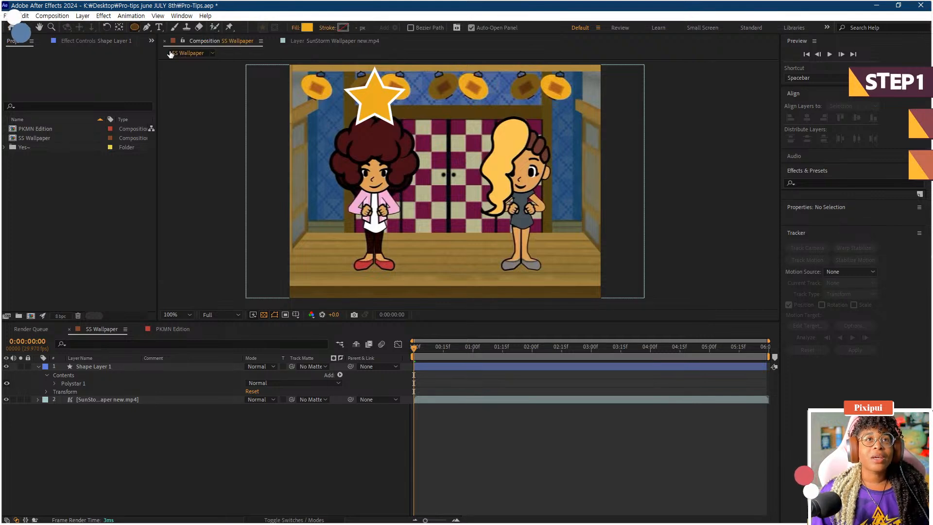
pyautogui.click(307, 27)
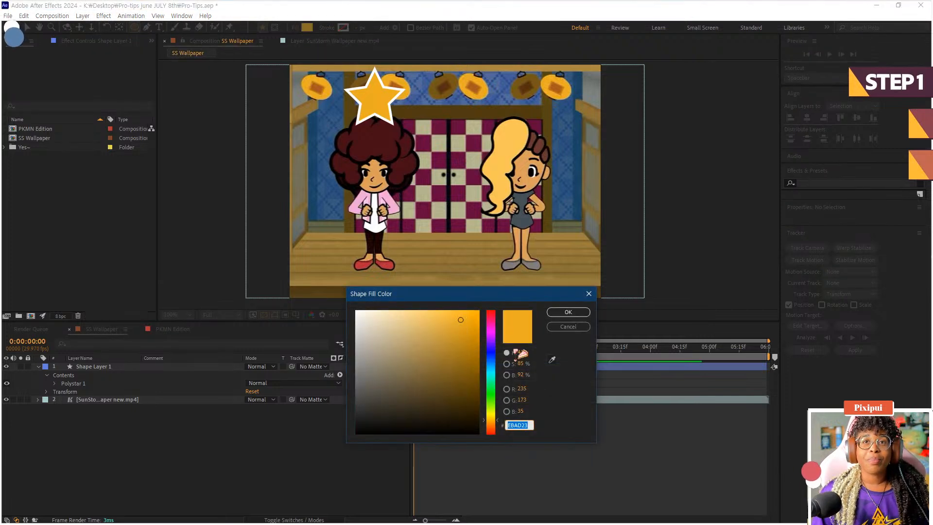
pyautogui.click(490, 336)
pyautogui.click(450, 319)
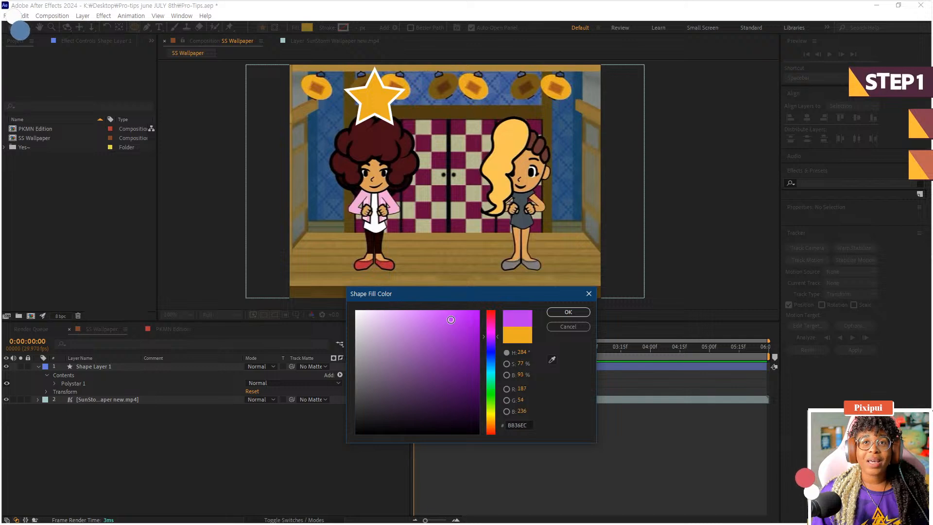
pyautogui.moveTo(451, 319); pyautogui.dragTo(458, 338)
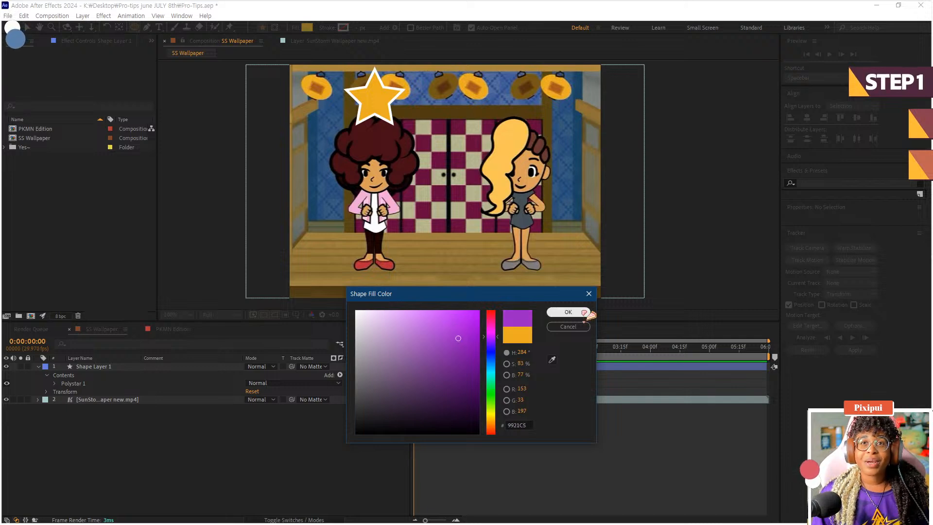
pyautogui.click(586, 312)
# Step: Draw a purple circle about 109 px in diameter and position it just above the blonde character's head
pyautogui.moveTo(487, 91)
pyautogui.mouseDown()
pyautogui.moveTo(546, 135)
pyautogui.moveTo(549, 122)
pyautogui.moveTo(556, 157)
pyautogui.moveTo(511, 124)
pyautogui.mouseUp()
pyautogui.press('v')
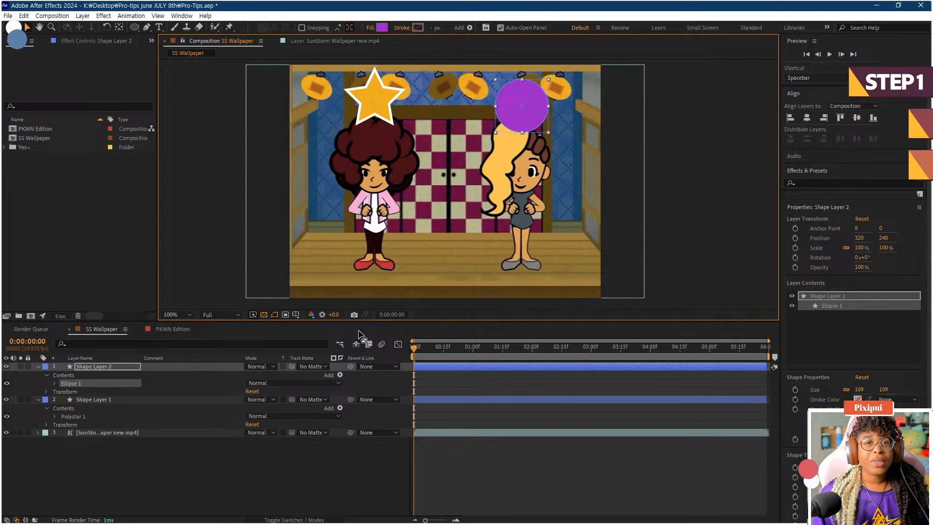
pyautogui.click(95, 366)
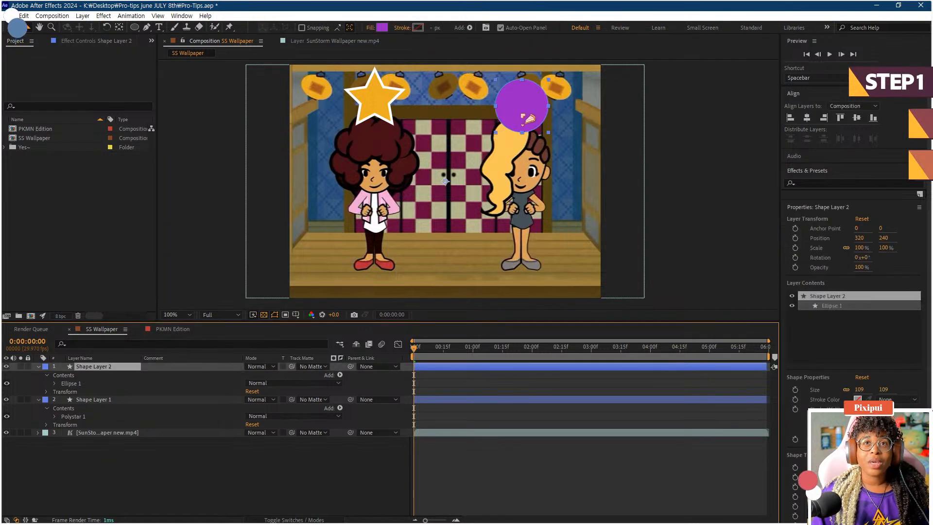
pyautogui.moveTo(527, 118); pyautogui.dragTo(527, 112)
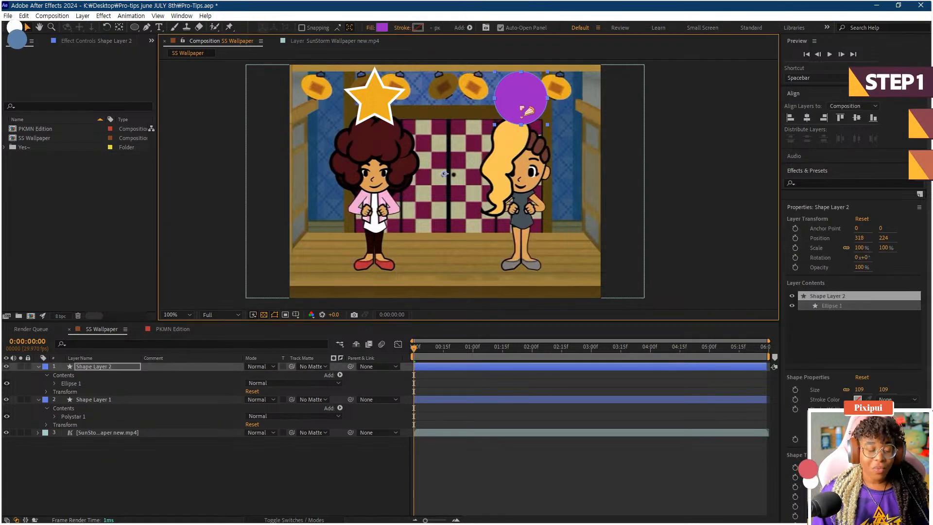
# Step: Move the circle's anchor point to its centre and give the circle a white outline 7 px wide
pyautogui.press('y')
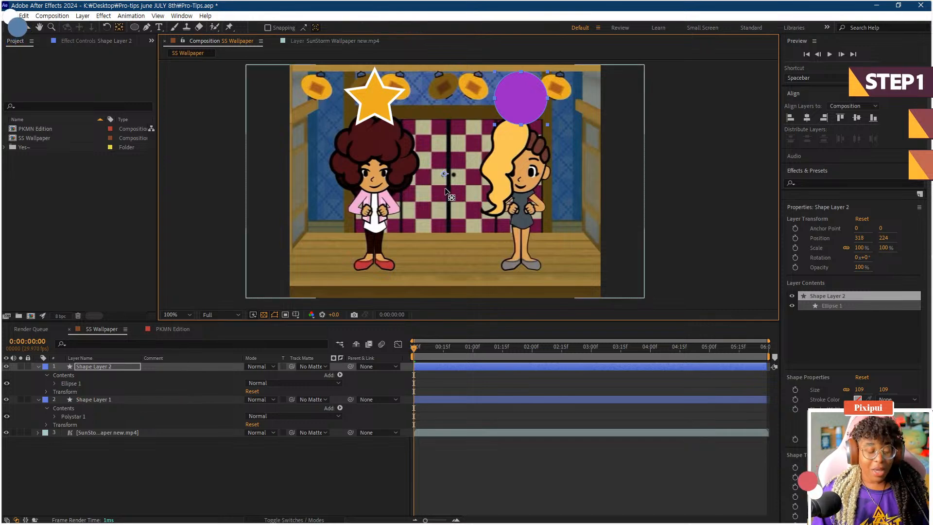
pyautogui.moveTo(444, 174); pyautogui.dragTo(516, 102)
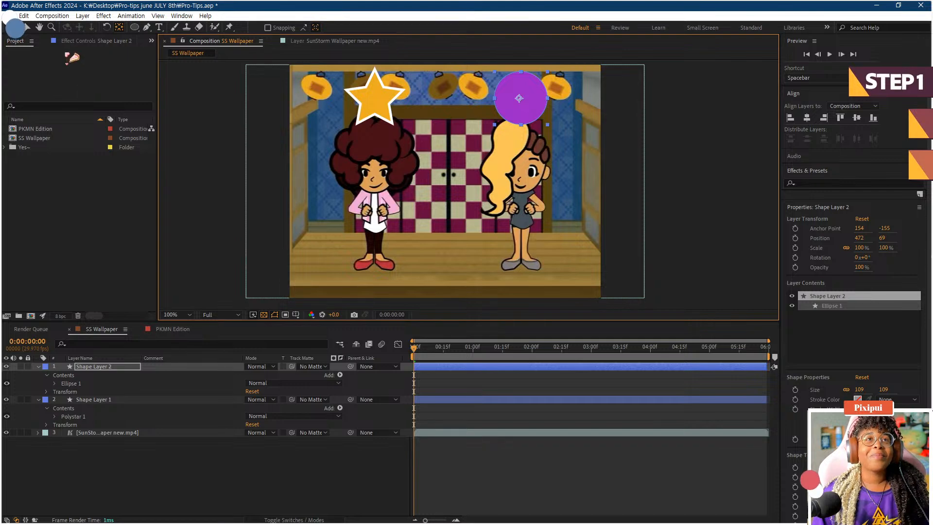
pyautogui.press('q')
pyautogui.moveTo(360, 32); pyautogui.dragTo(362, 29)
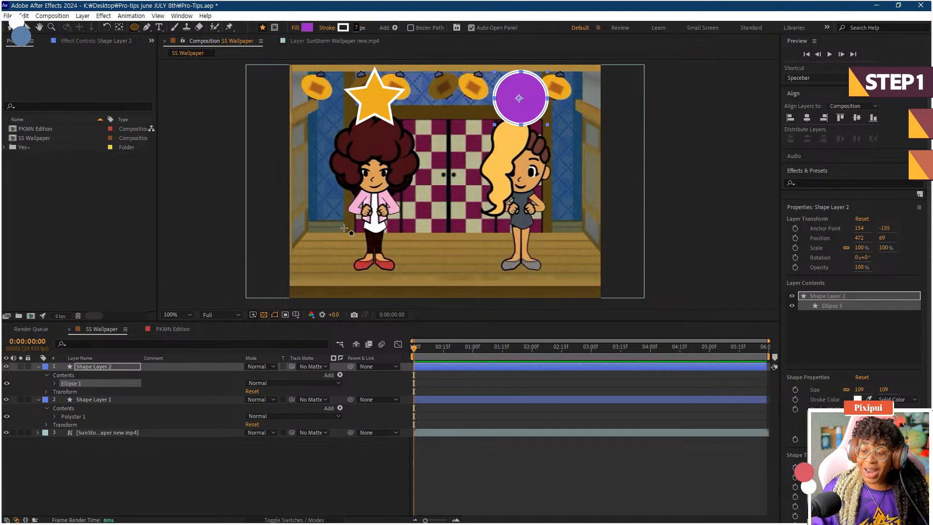
pyautogui.click(216, 467)
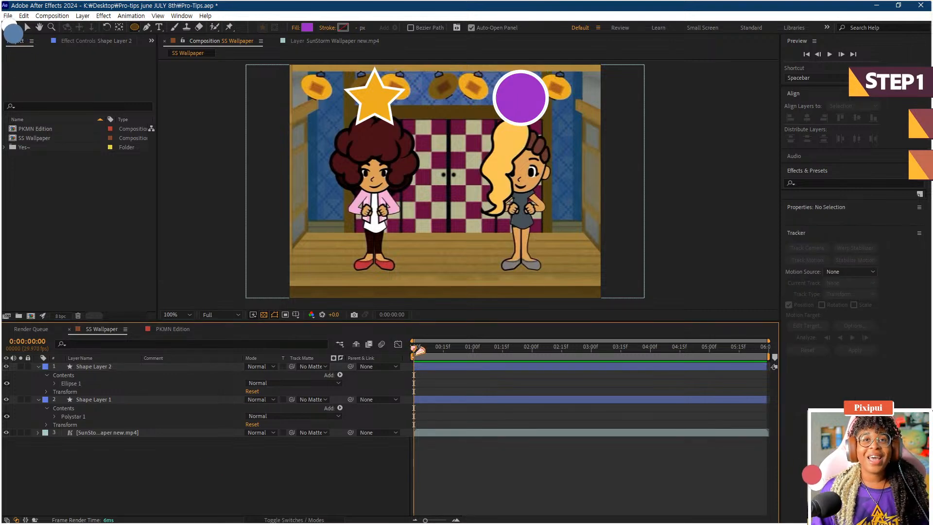
# Step: Scrub and play the SS Wallpaper composition to check the star and circle against the moving characters
pyautogui.moveTo(415, 354); pyautogui.dragTo(556, 367)
pyautogui.press('space')
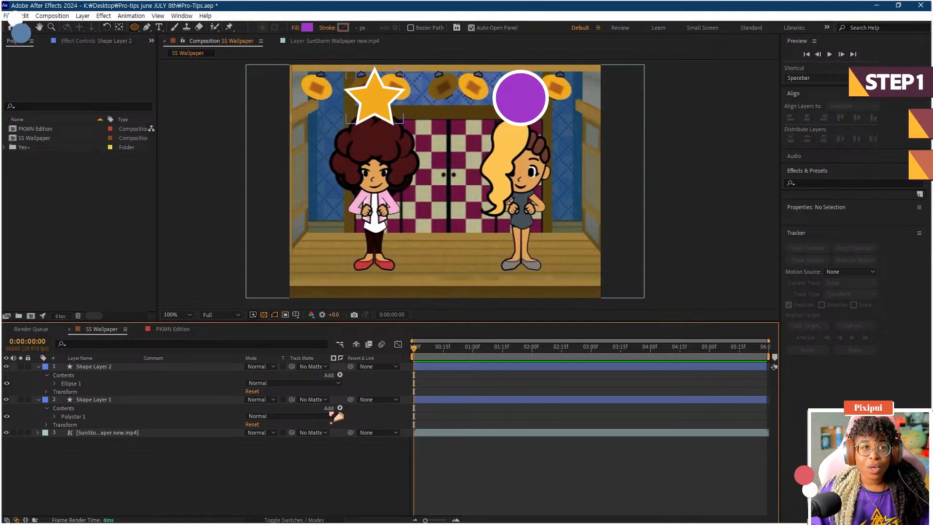
# Step: Collapse both shape layers and rename the circle's layer as Pixi Circle
pyautogui.click(39, 367)
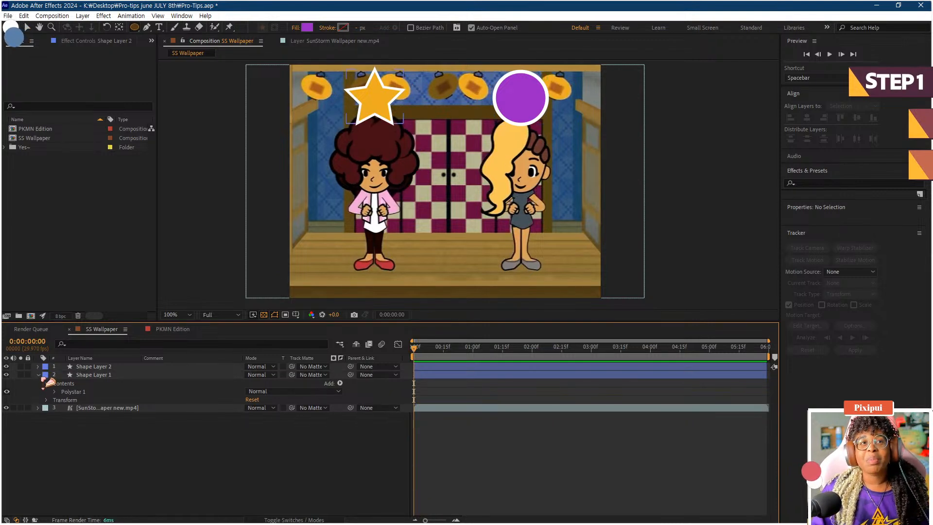
pyautogui.click(38, 375)
pyautogui.click(92, 367)
pyautogui.rightClick(112, 366)
pyautogui.click(124, 336)
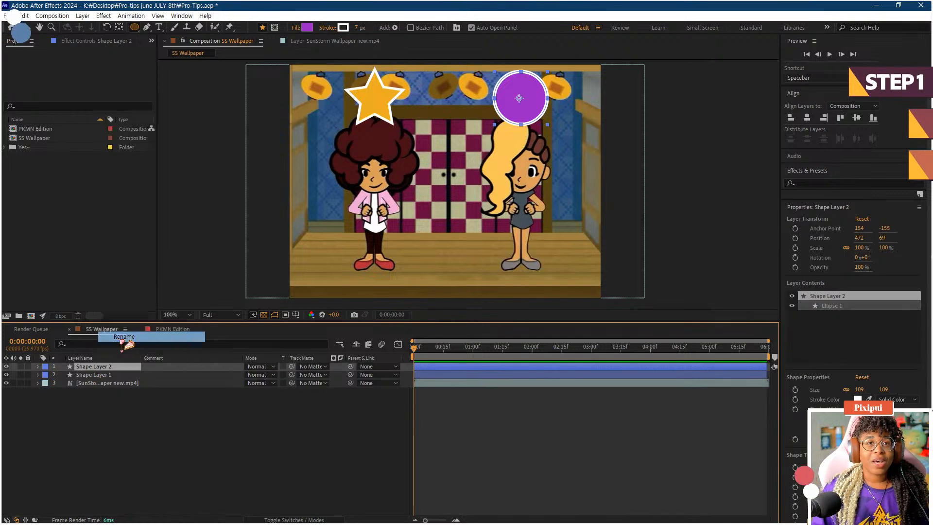
pyautogui.write('Pixi Ci')
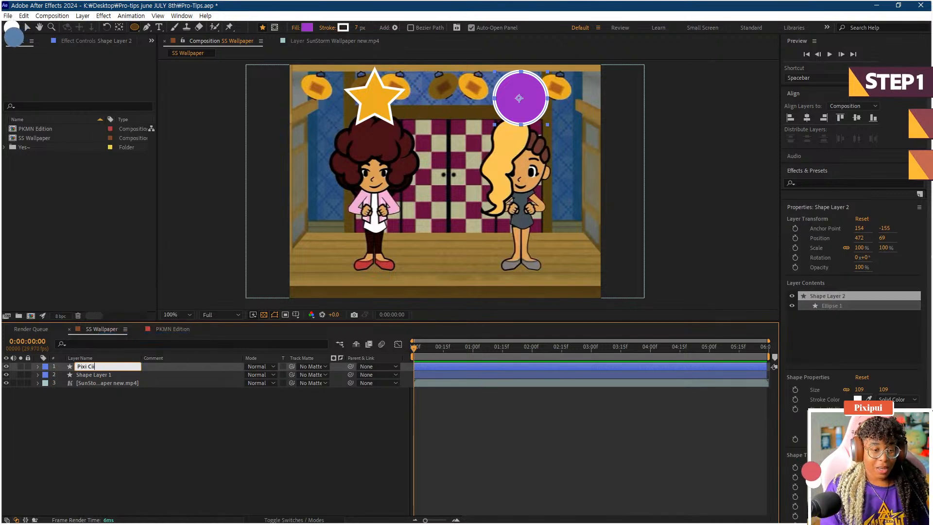
pyautogui.write('rcle')
pyautogui.press('Return')
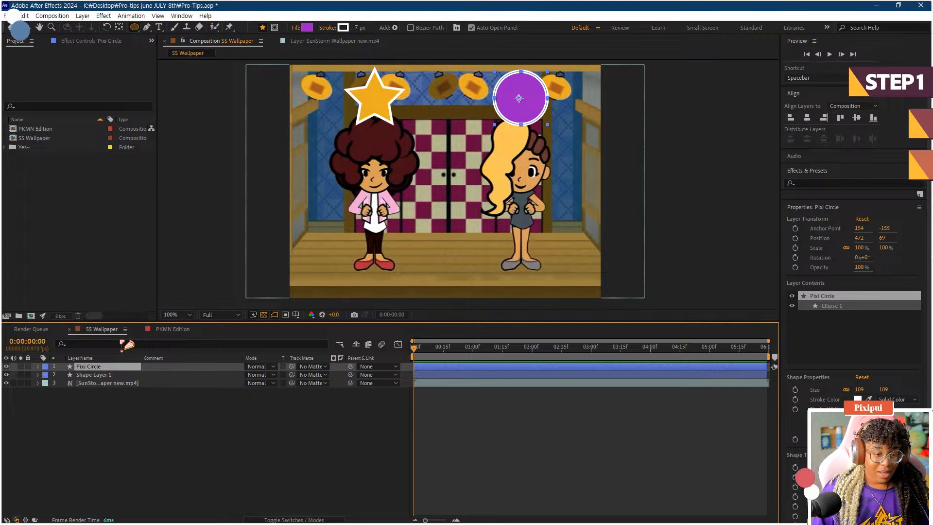
# Step: Rename the star's shape layer as Storm Star
pyautogui.rightClick(95, 374)
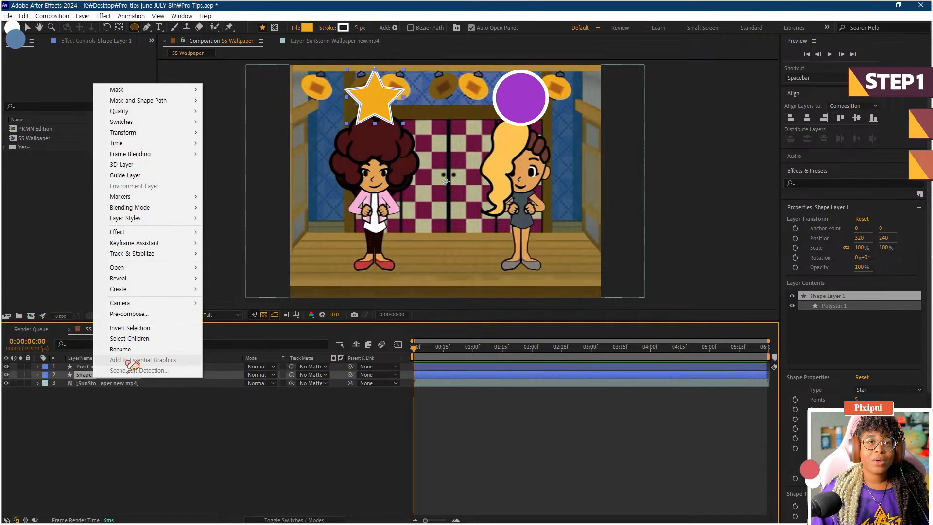
pyautogui.click(124, 358)
pyautogui.write('Storm Star')
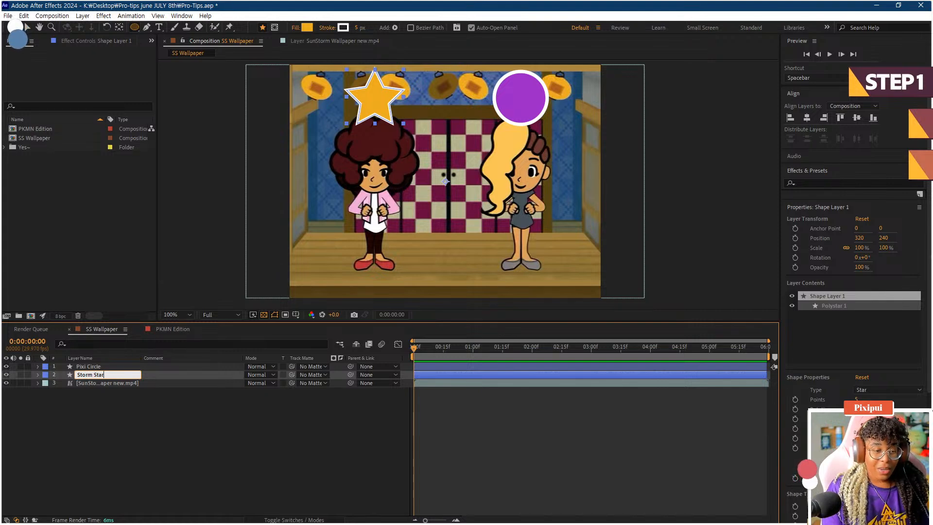
pyautogui.press('Return')
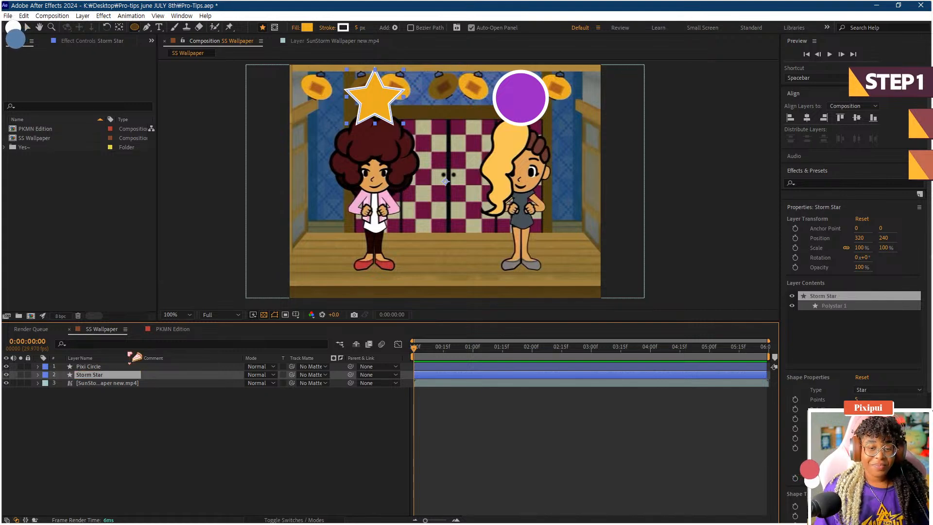
pyautogui.click(166, 413)
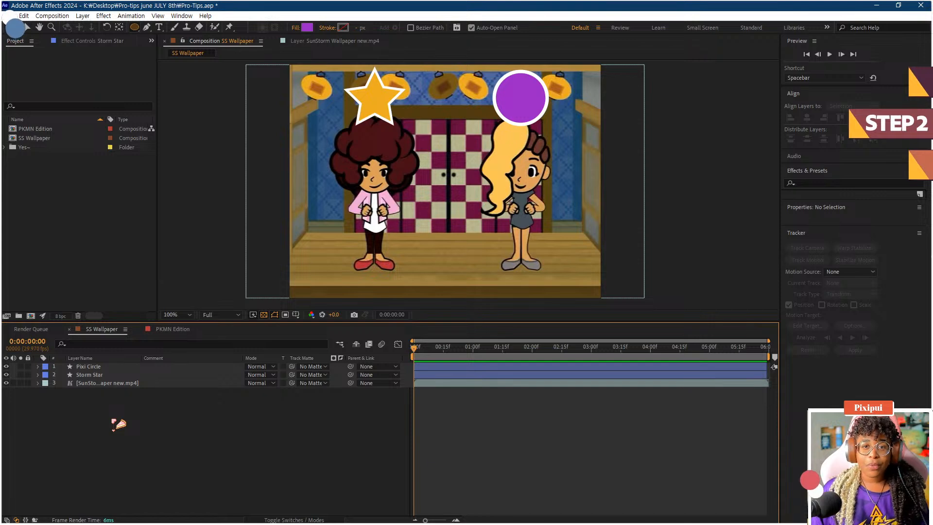
# Step: Add a null object to the composition and place it between the Storm Star layer and the SunStorm Wallpaper video
pyautogui.rightClick(141, 422)
pyautogui.moveTo(181, 306)
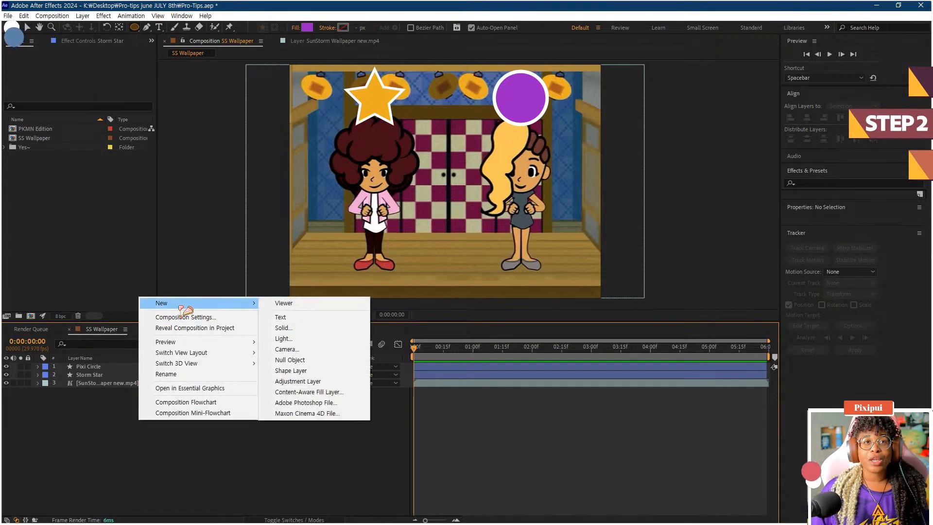
pyautogui.click(294, 360)
pyautogui.moveTo(110, 369); pyautogui.dragTo(105, 390)
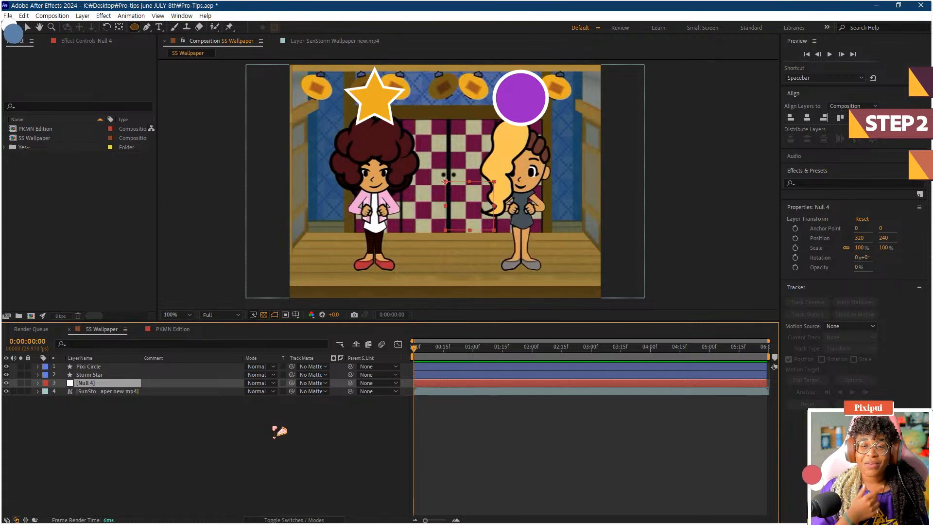
pyautogui.moveTo(433, 347); pyautogui.dragTo(397, 370)
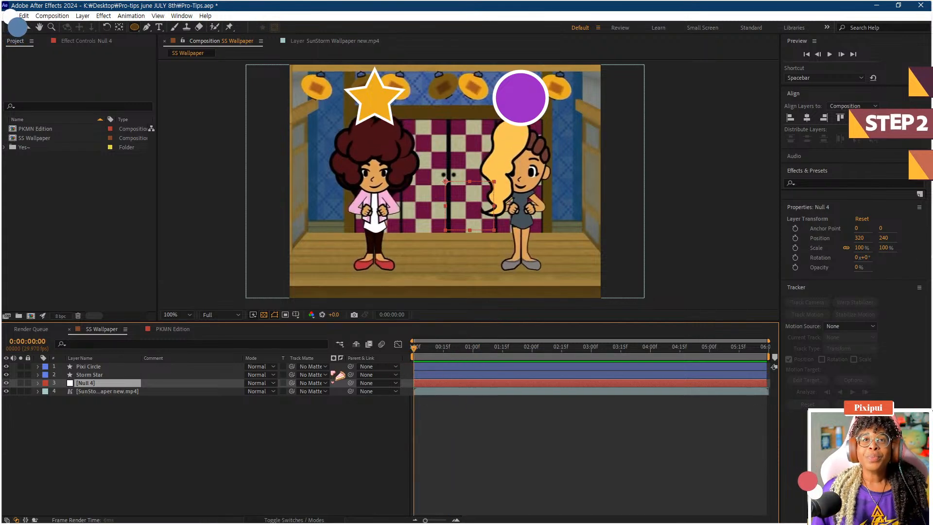
# Step: Start Track Motion on the SunStorm Wallpaper video layer with the track type Transform
pyautogui.click(96, 392)
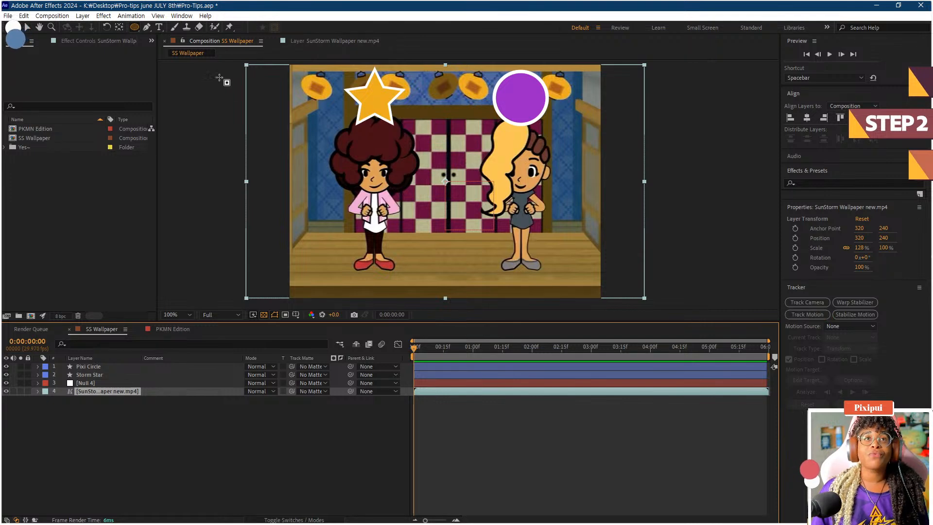
pyautogui.click(141, 16)
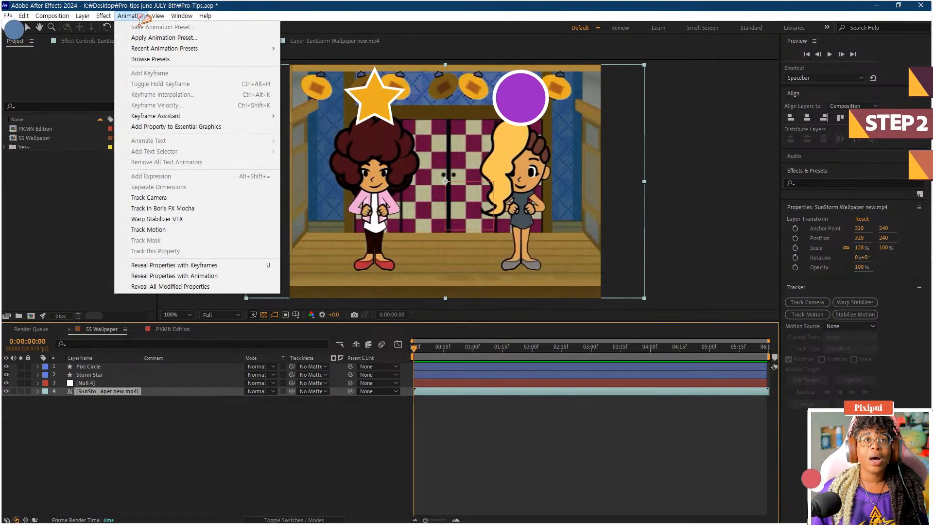
pyautogui.click(156, 229)
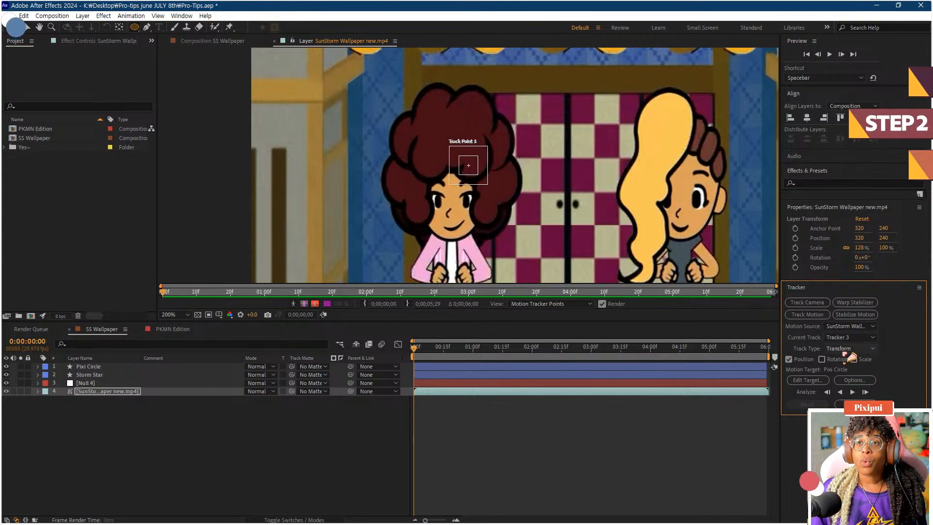
pyautogui.click(850, 349)
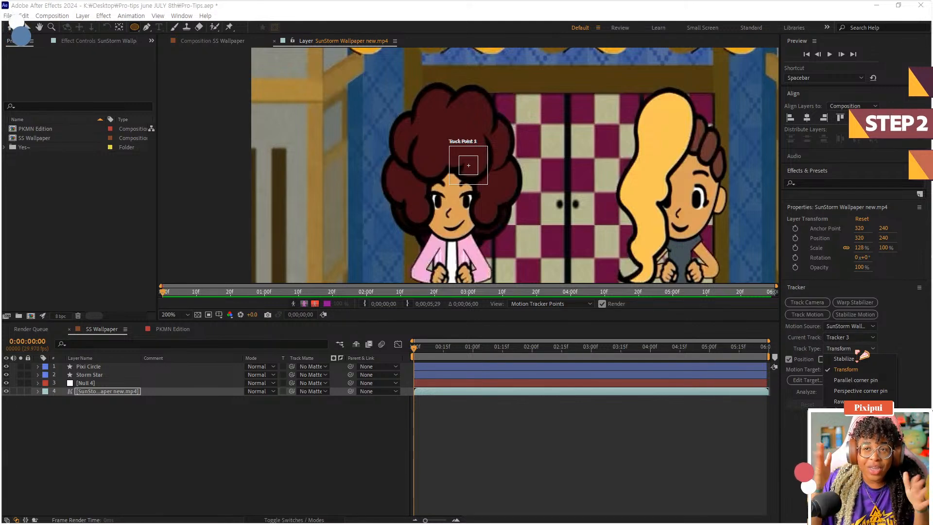
pyautogui.click(846, 369)
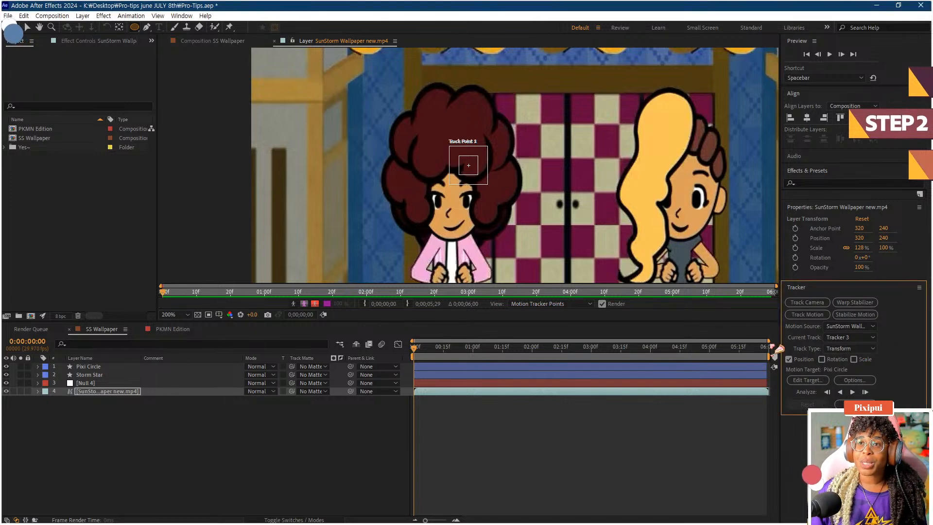
# Step: Set the tracker's motion target to the Null 4 layer
pyautogui.click(808, 382)
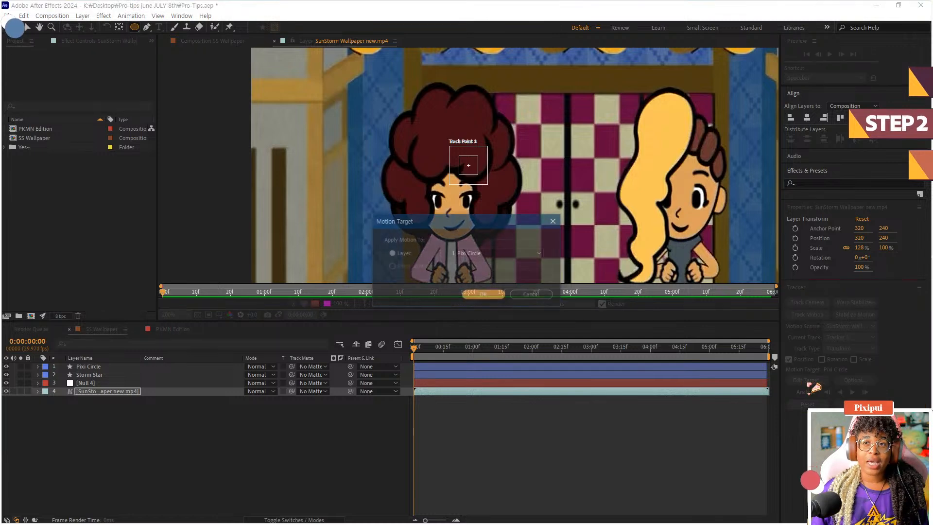
pyautogui.click(475, 255)
pyautogui.click(477, 287)
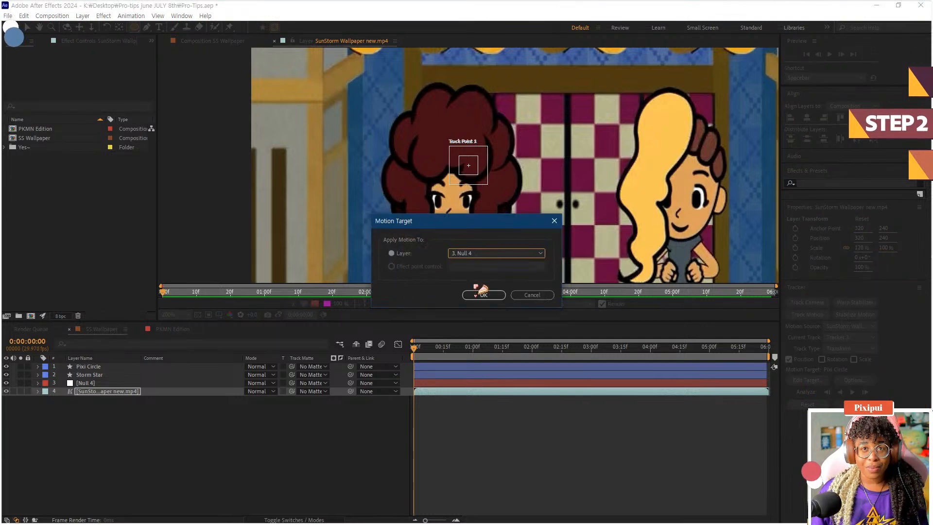
pyautogui.click(480, 295)
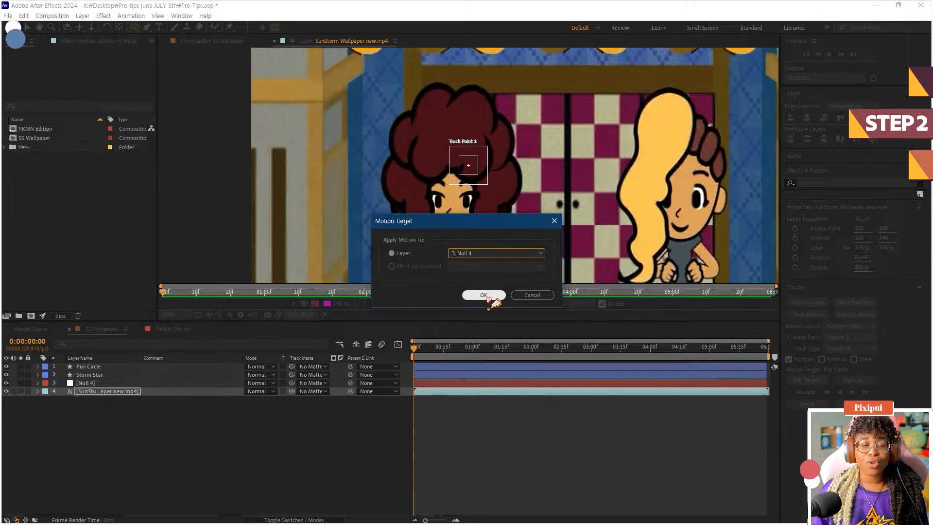
pyautogui.click(484, 294)
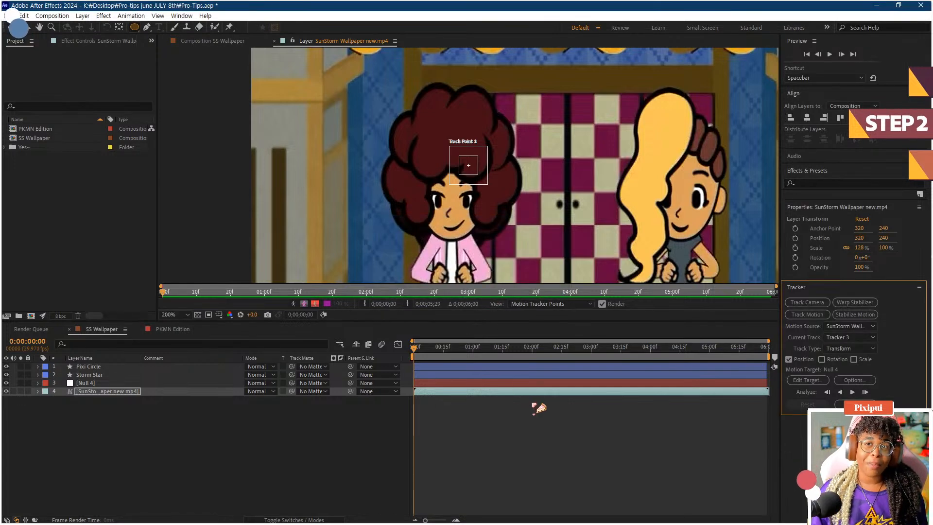
# Step: Switch to the Selection tool and move Track Point 1 onto the middle of the dark-haired character's hair
pyautogui.press('.')
pyautogui.press('.')
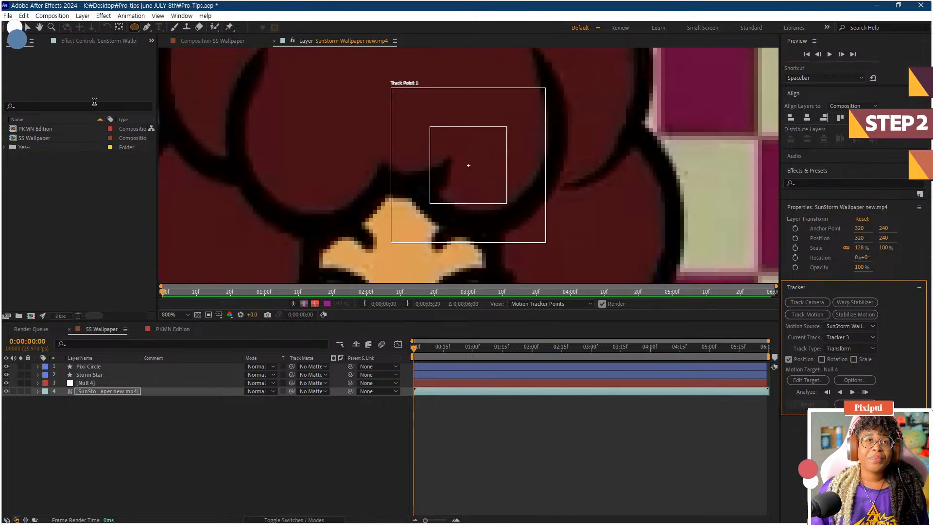
pyautogui.press('v')
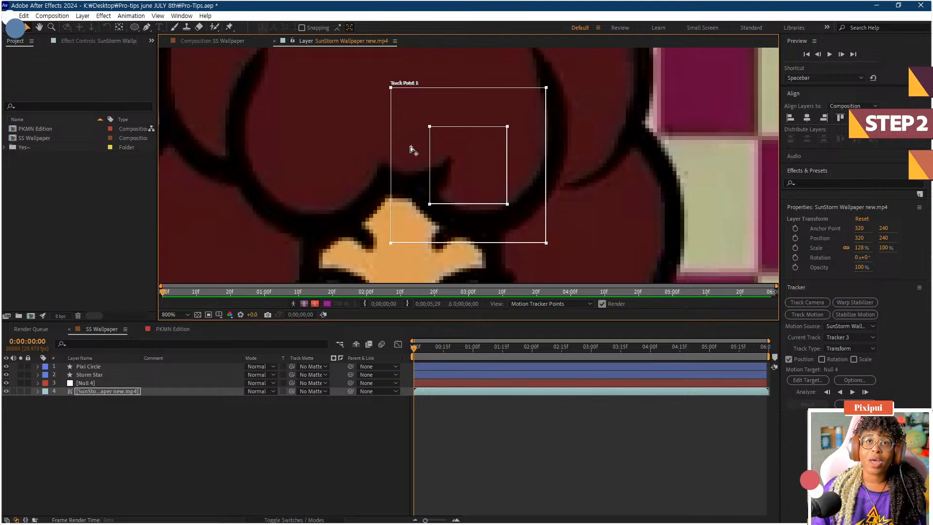
pyautogui.scroll(-1, 403, 97)
pyautogui.moveTo(440, 144); pyautogui.dragTo(449, 146)
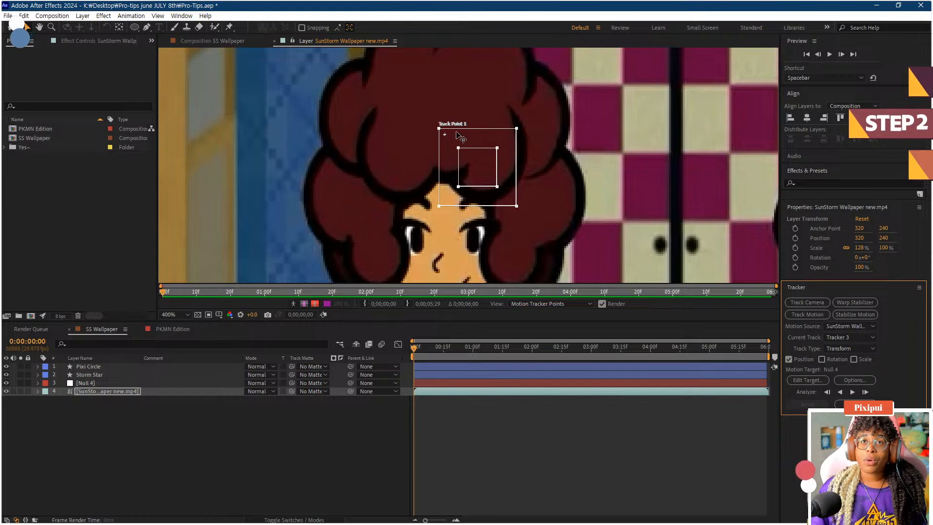
pyautogui.moveTo(511, 143); pyautogui.dragTo(476, 103)
pyautogui.moveTo(410, 95); pyautogui.dragTo(464, 102)
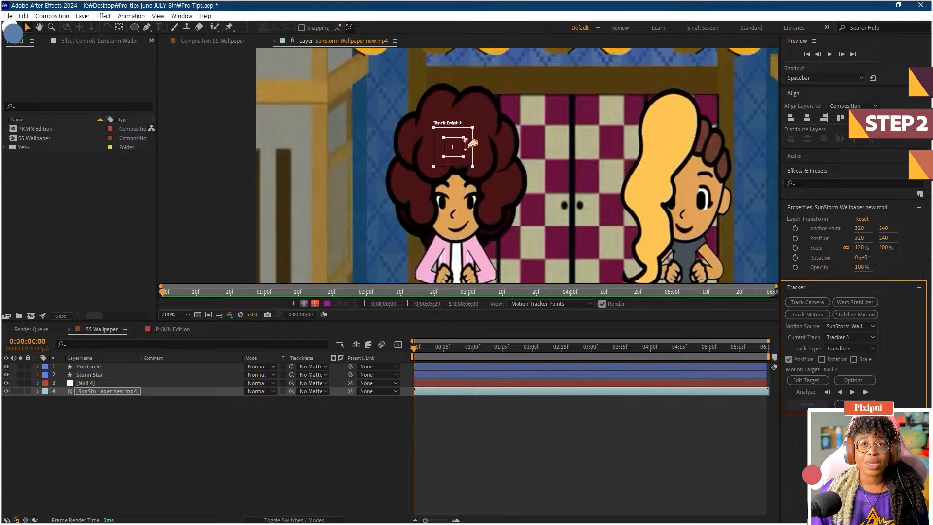
# Step: Enlarge the track point's feature region around the dark-haired character's whole head and fit the search region slightly outside it
pyautogui.moveTo(466, 140); pyautogui.dragTo(529, 75)
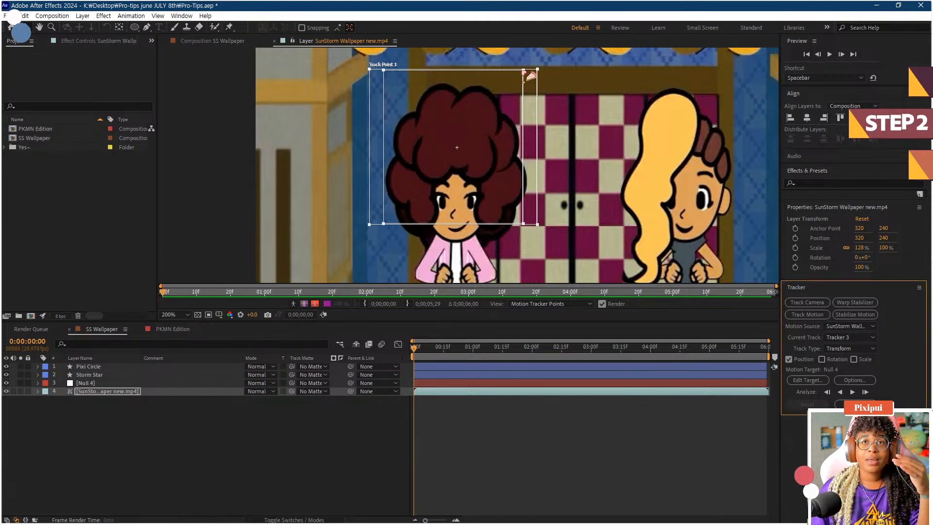
pyautogui.moveTo(526, 72); pyautogui.dragTo(507, 112)
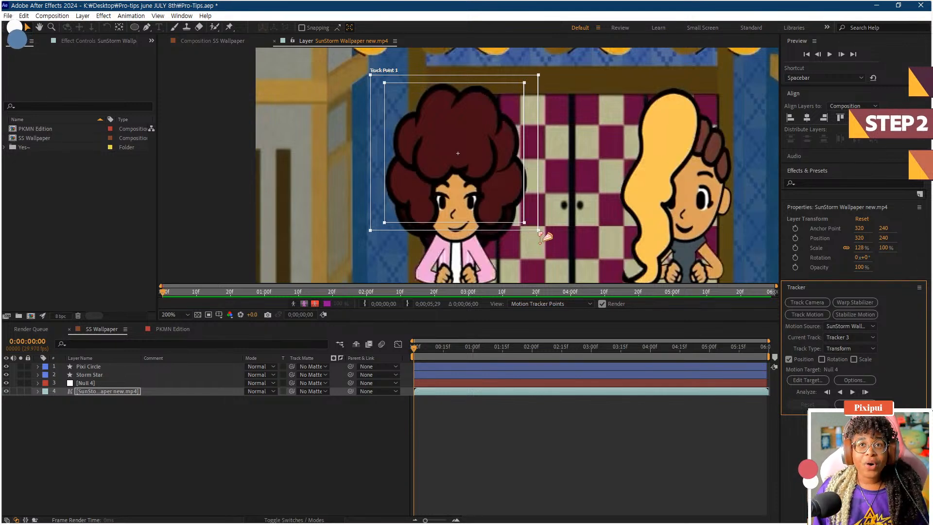
pyautogui.moveTo(540, 234); pyautogui.dragTo(536, 240)
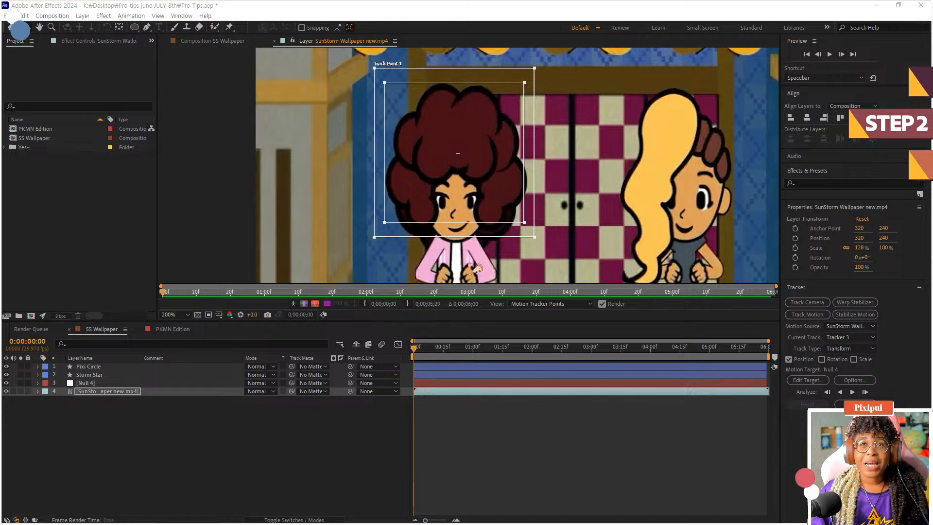
pyautogui.click(535, 240)
pyautogui.moveTo(536, 240); pyautogui.dragTo(533, 240)
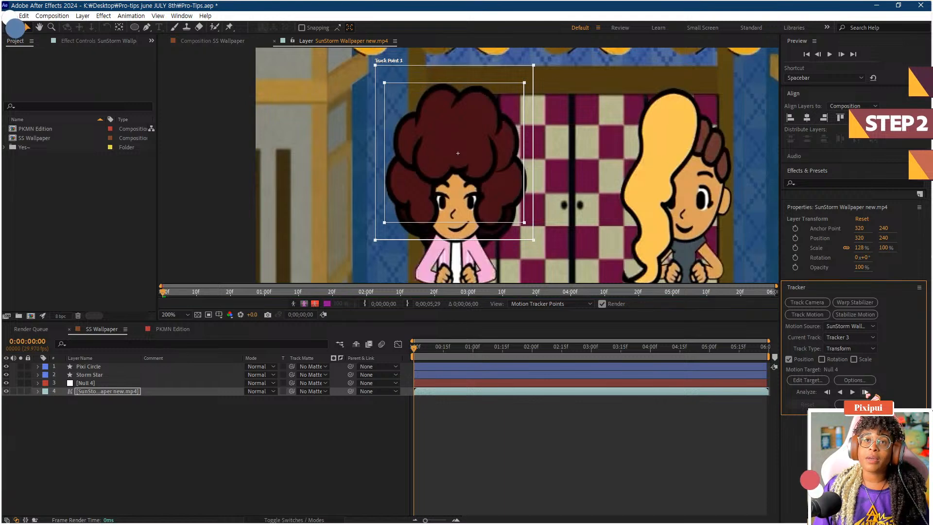
# Step: Analyze the track one frame forward and through to the end of the clip, and return to the first frame
pyautogui.click(865, 392)
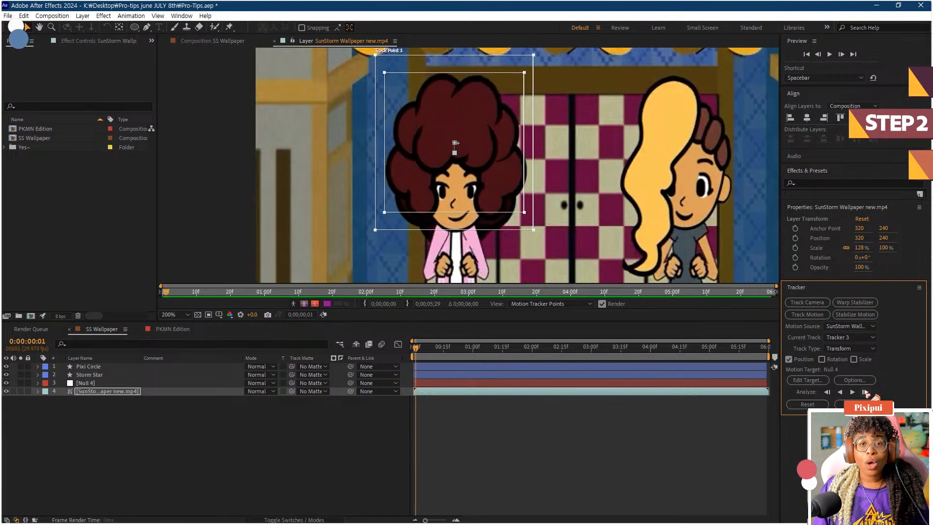
pyautogui.click(852, 392)
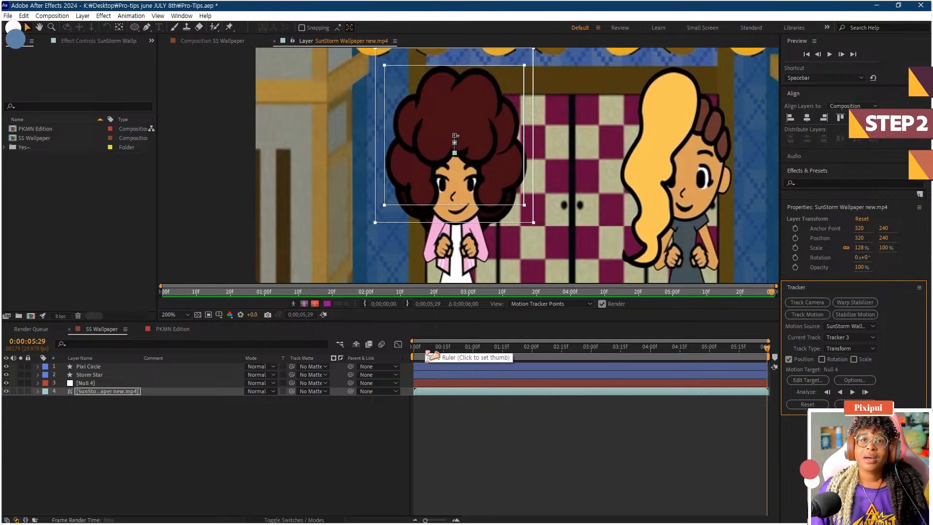
pyautogui.moveTo(427, 358)
pyautogui.mouseDown()
pyautogui.moveTo(577, 347)
pyautogui.moveTo(411, 364)
pyautogui.mouseUp()
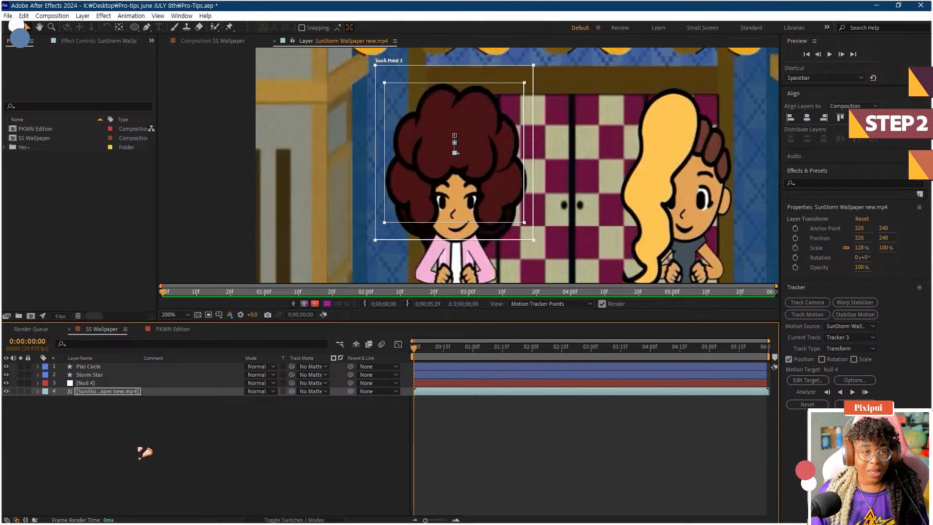
# Step: Examine the video layer's motion tracker keyframes and check which layer the tracker targets
pyautogui.click(39, 392)
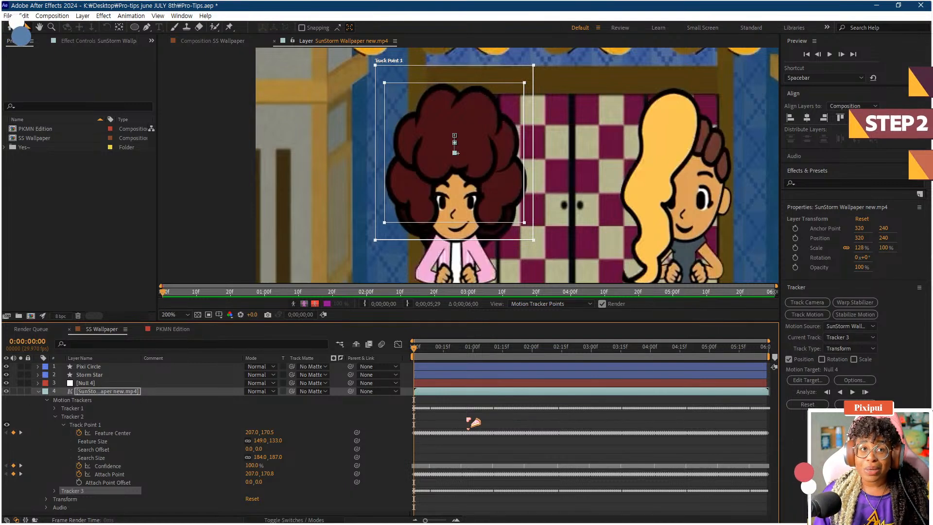
pyautogui.click(39, 392)
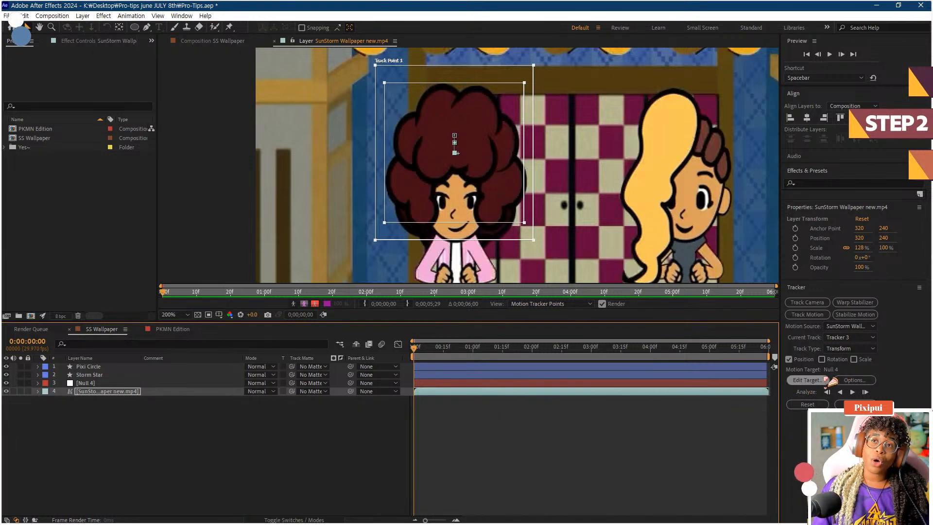
pyautogui.click(805, 380)
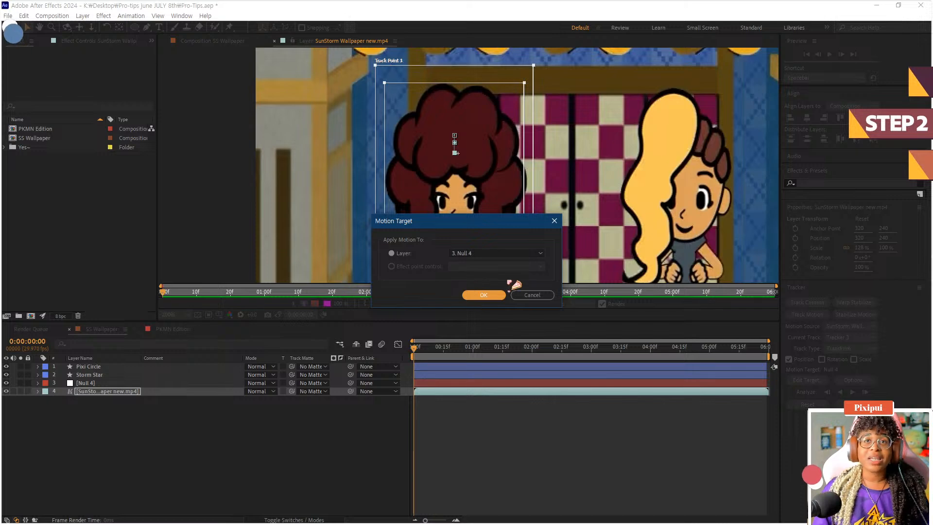
pyautogui.click(534, 295)
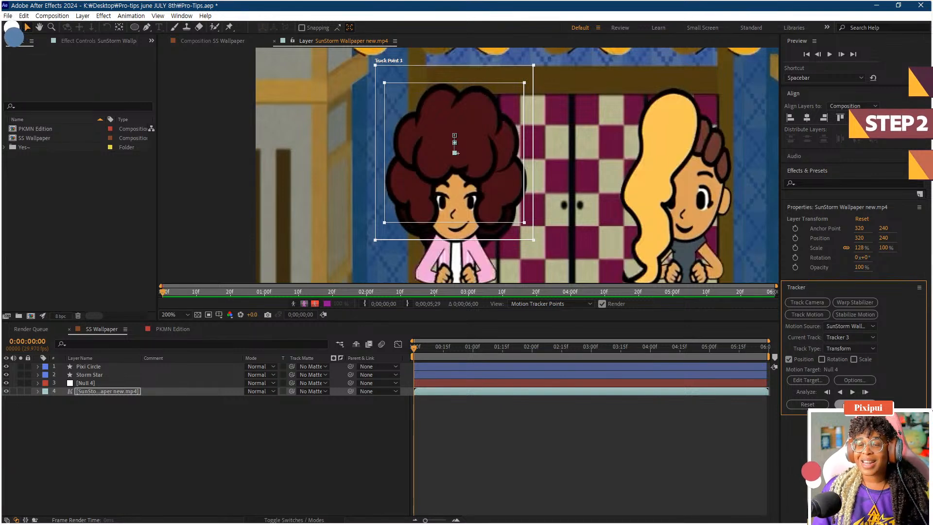
# Step: Apply the motion track to Null 4 in the X and Y dimensions and collapse the video layer's properties
pyautogui.click(856, 404)
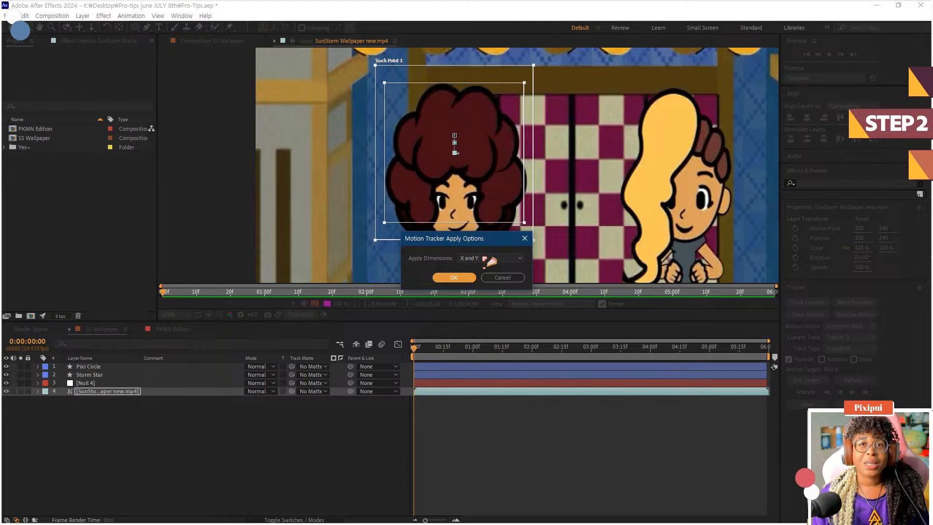
pyautogui.click(486, 259)
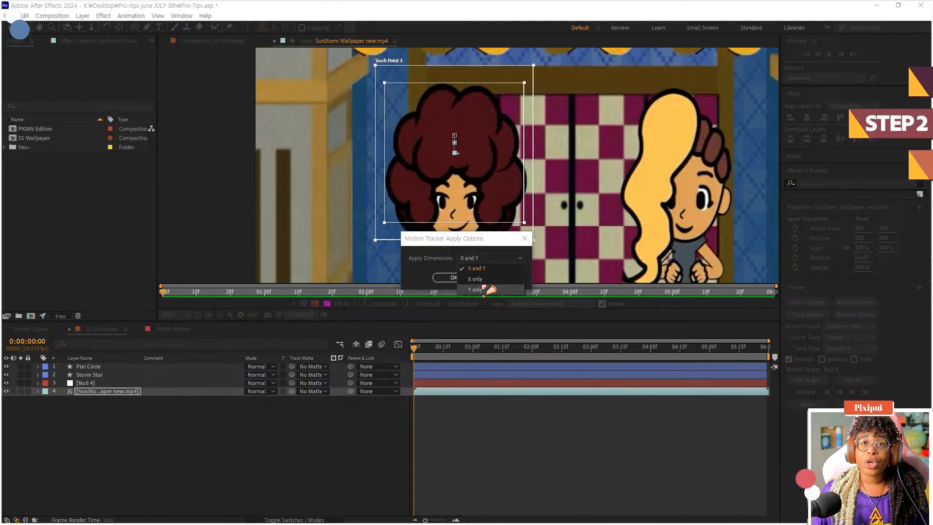
pyautogui.click(448, 272)
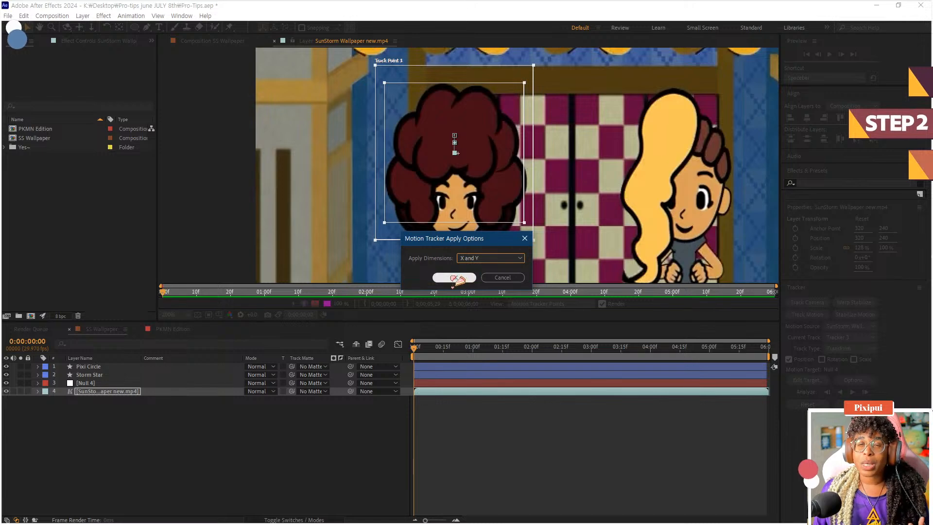
pyautogui.click(454, 278)
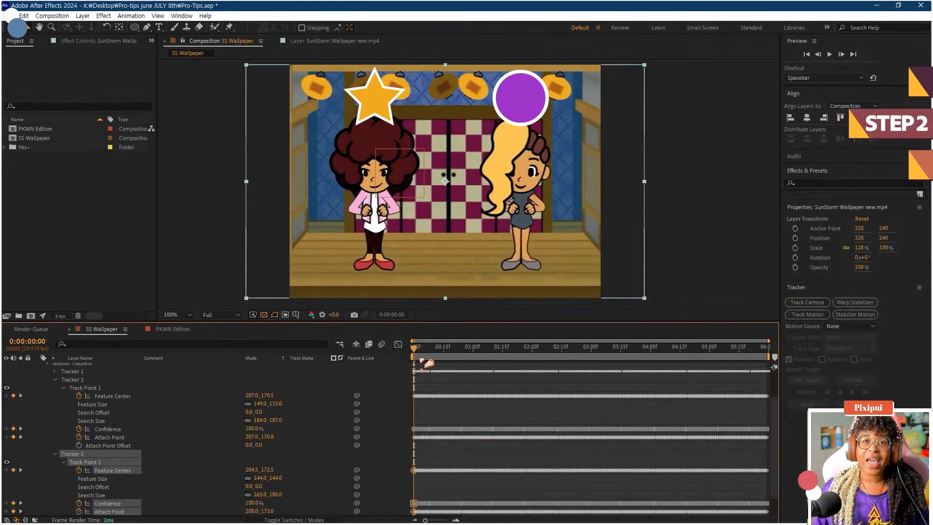
pyautogui.click(65, 414)
pyautogui.click(39, 391)
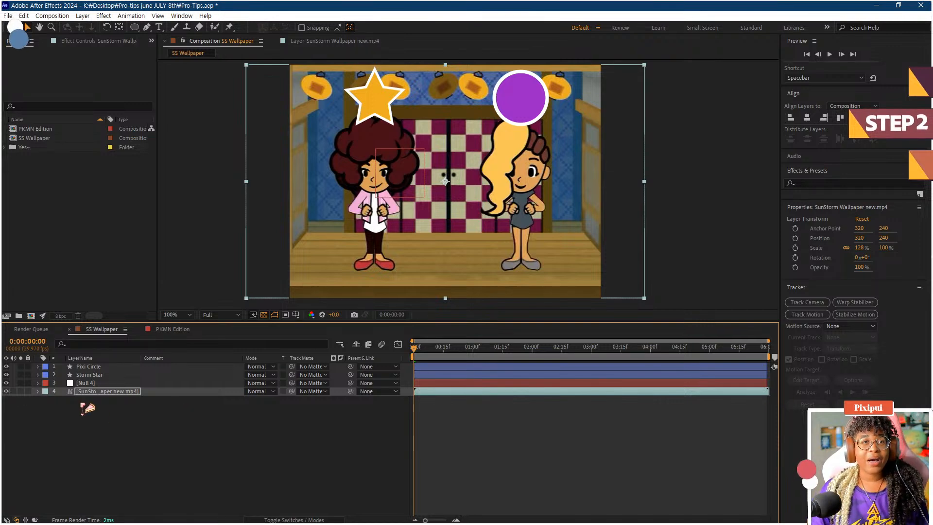
# Step: Examine the position keyframes on the Null 4 layer across the timeline
pyautogui.click(94, 383)
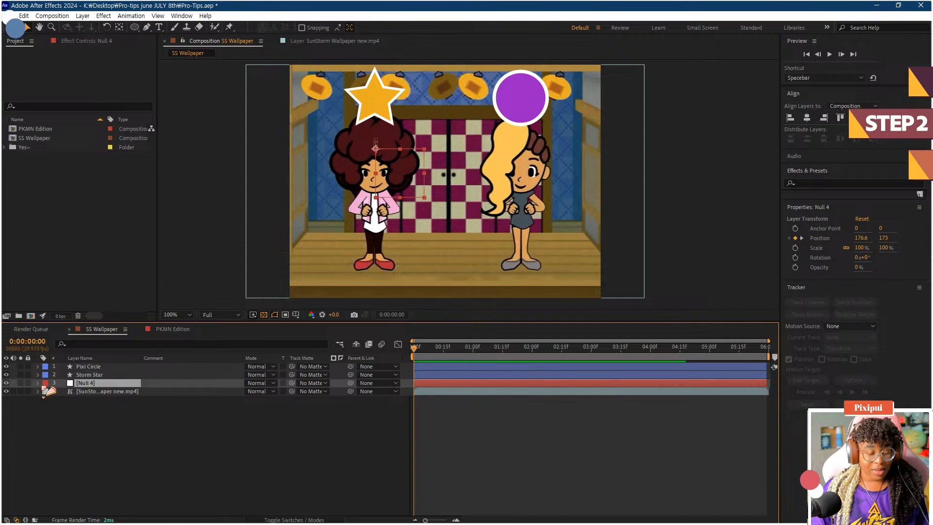
pyautogui.press('u')
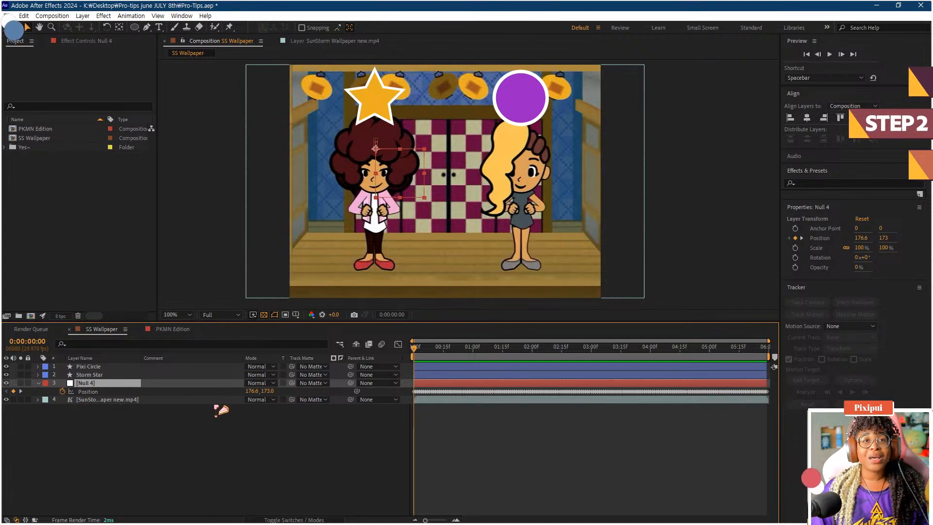
pyautogui.scroll(5, 431, 426)
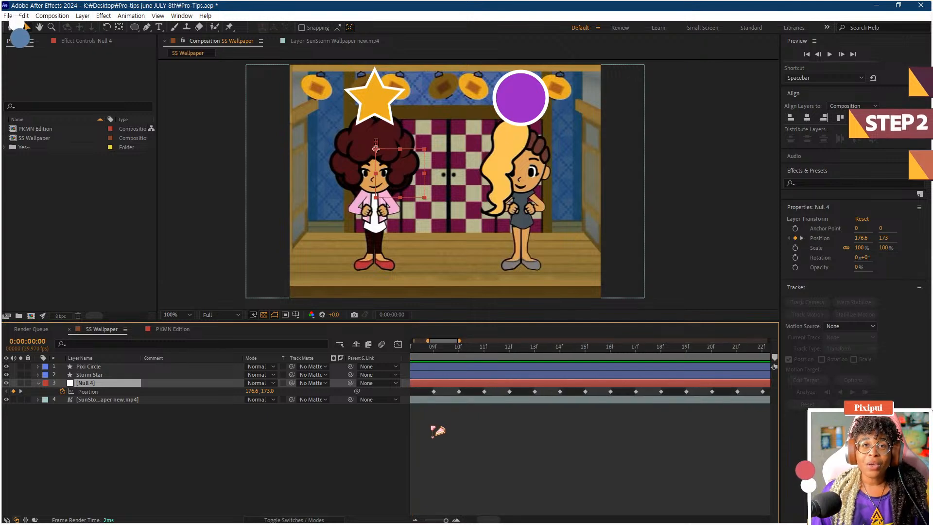
pyautogui.moveTo(434, 348); pyautogui.dragTo(327, 389)
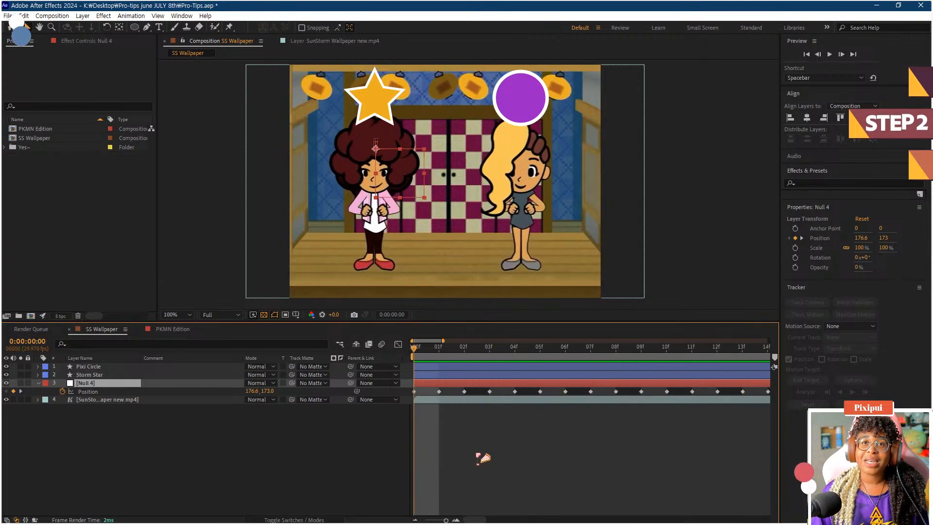
pyautogui.scroll(-5, 478, 456)
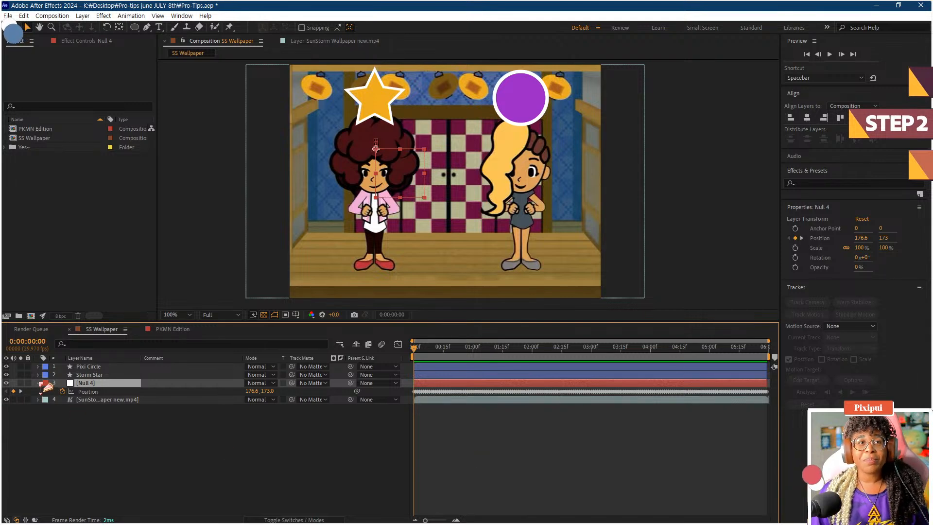
pyautogui.click(39, 383)
# Step: Parent the Pixi Circle and Storm Star layers to Null 4 and preview the composition
pyautogui.click(94, 367)
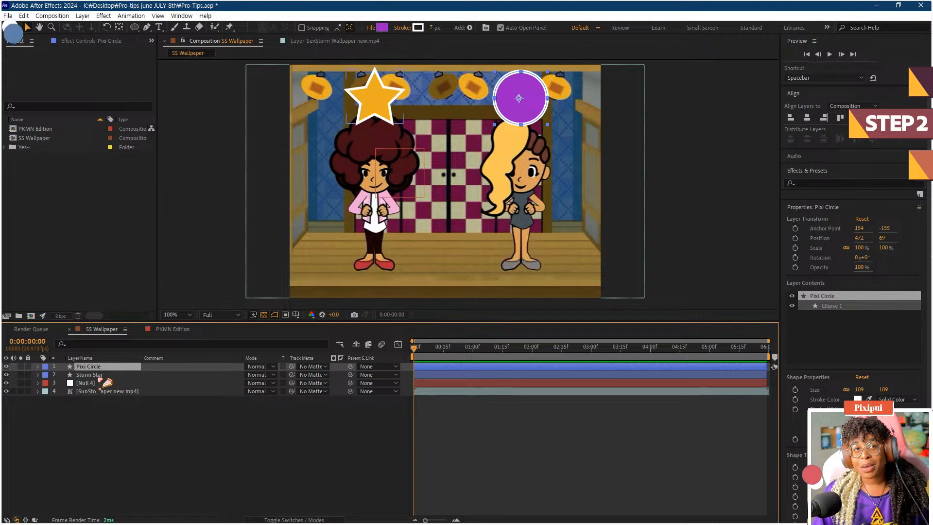
pyautogui.keyDown('ctrl'); pyautogui.click(92, 375); pyautogui.keyUp('ctrl')
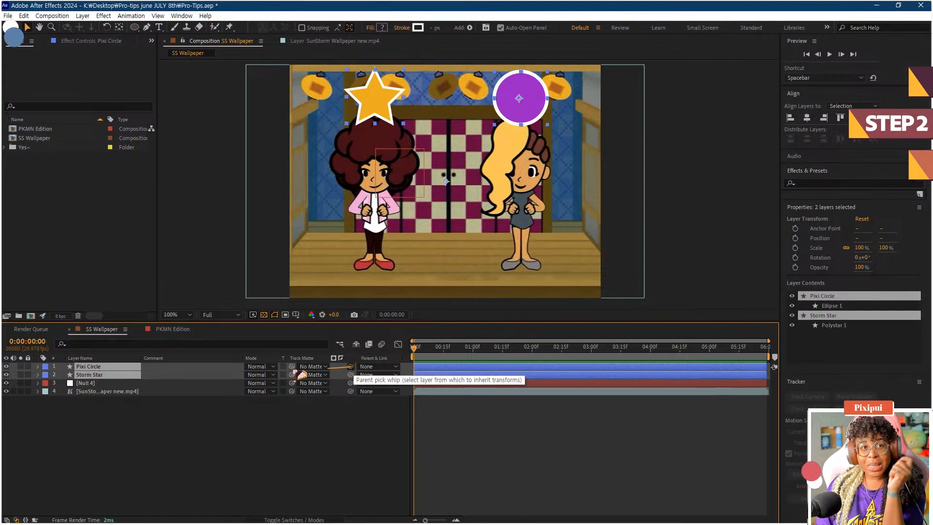
pyautogui.moveTo(361, 370); pyautogui.dragTo(88, 383)
pyautogui.click(442, 469)
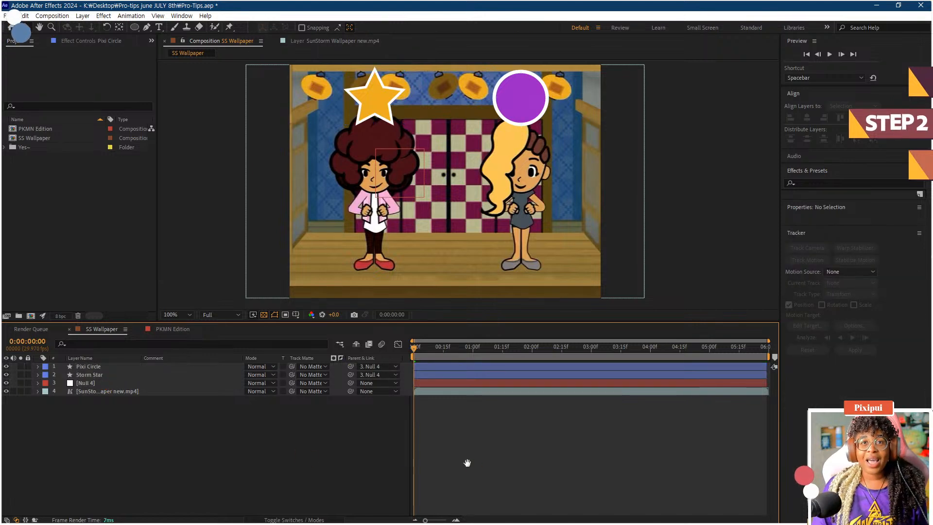
pyautogui.press('space')
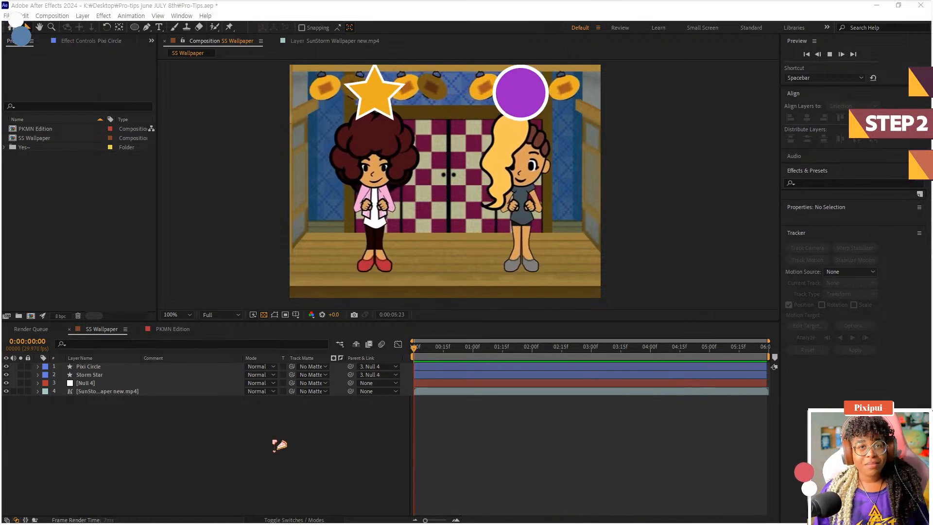
pyautogui.click(273, 441)
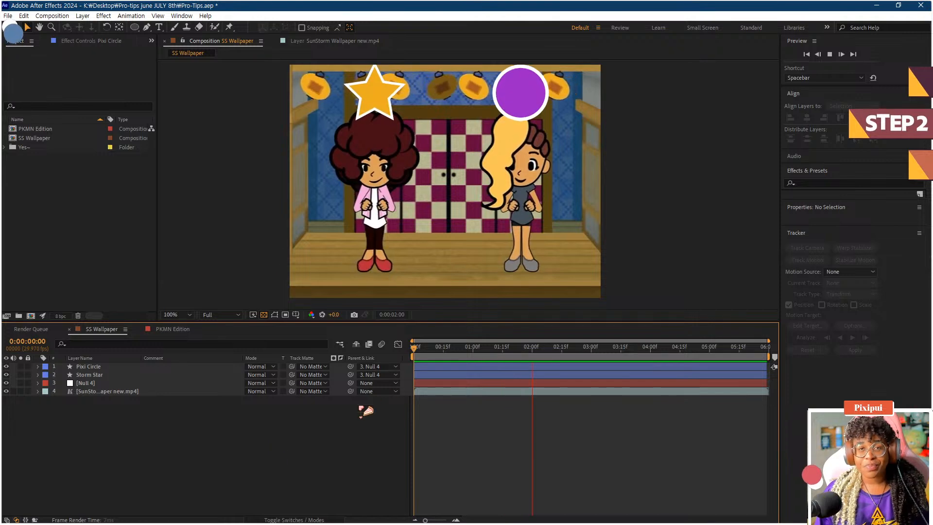
# Step: Open the PKMN Edition composition and move the current time to 0:00:01:17
pyautogui.click(173, 330)
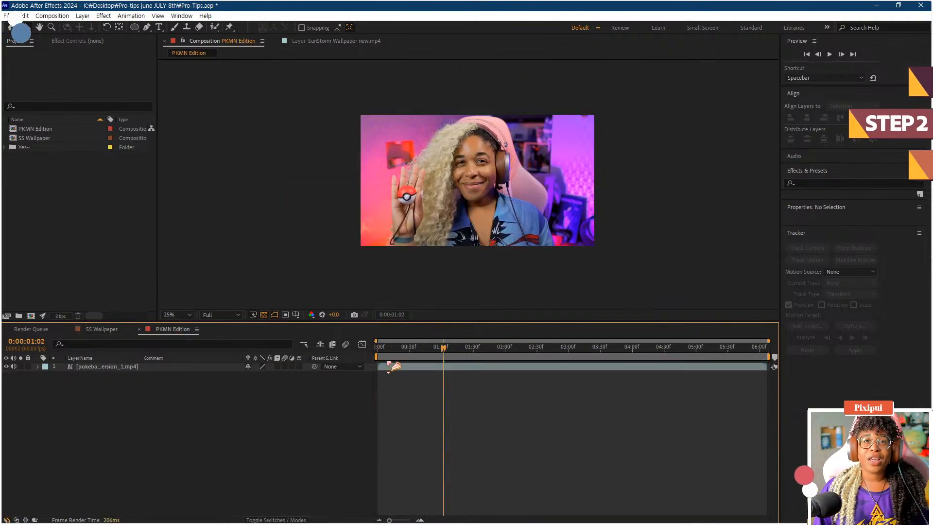
pyautogui.press('Home')
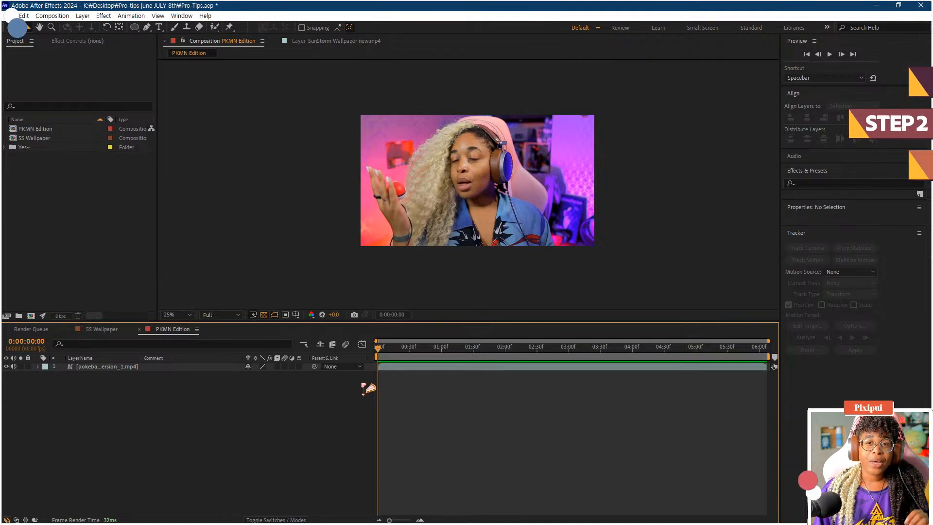
pyautogui.click(460, 354)
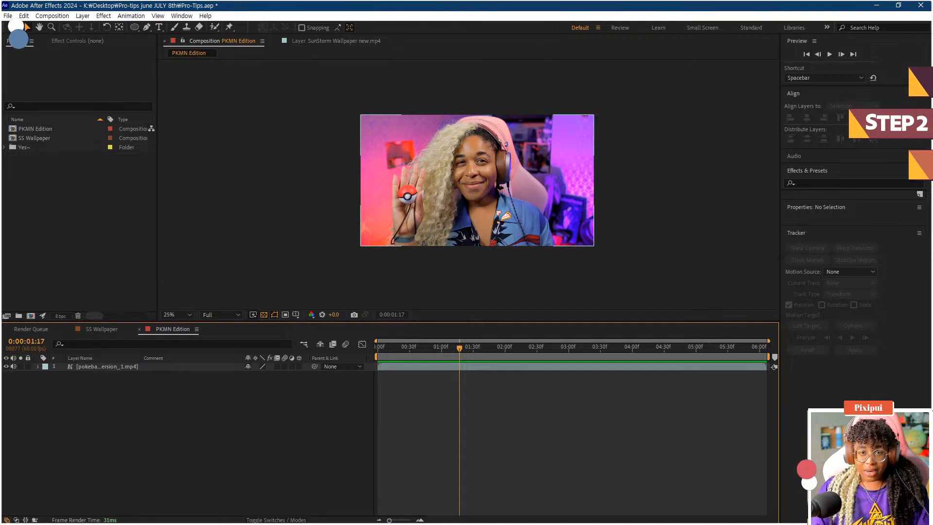
# Step: Inspect the pokeball video layer's frame, looking closely at the ball held in the hand
pyautogui.click(141, 371)
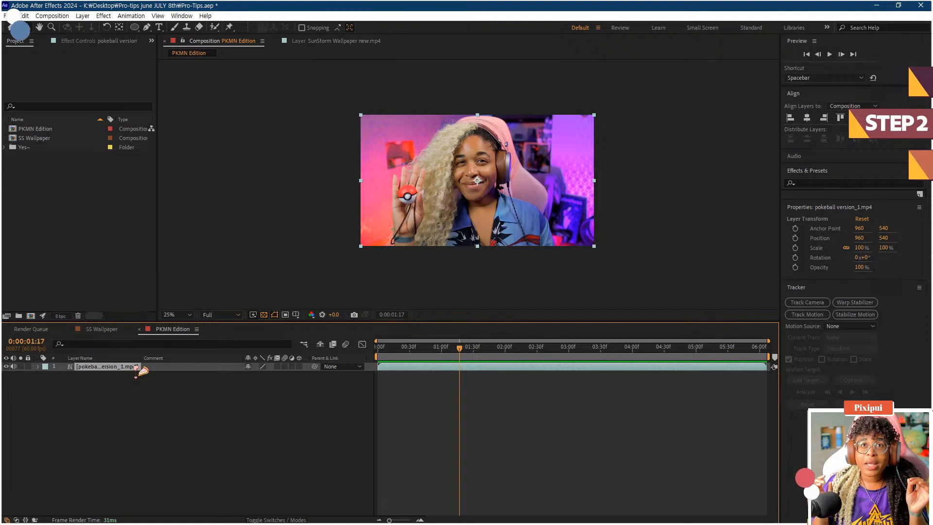
pyautogui.press('.')
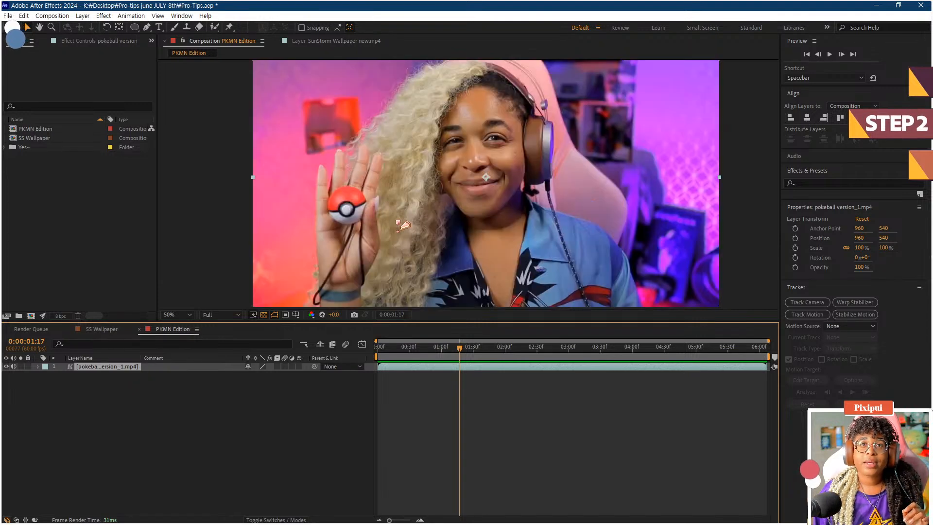
pyautogui.scroll(2, 433, 206)
pyautogui.click(429, 205)
pyautogui.scroll(-1, 445, 185)
pyautogui.moveTo(448, 178); pyautogui.dragTo(462, 200)
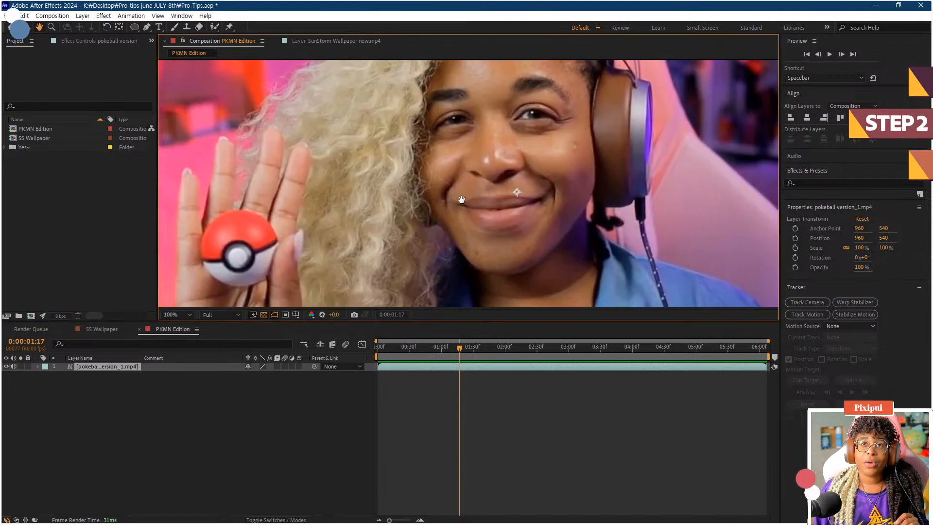
pyautogui.scroll(-6, 521, 155)
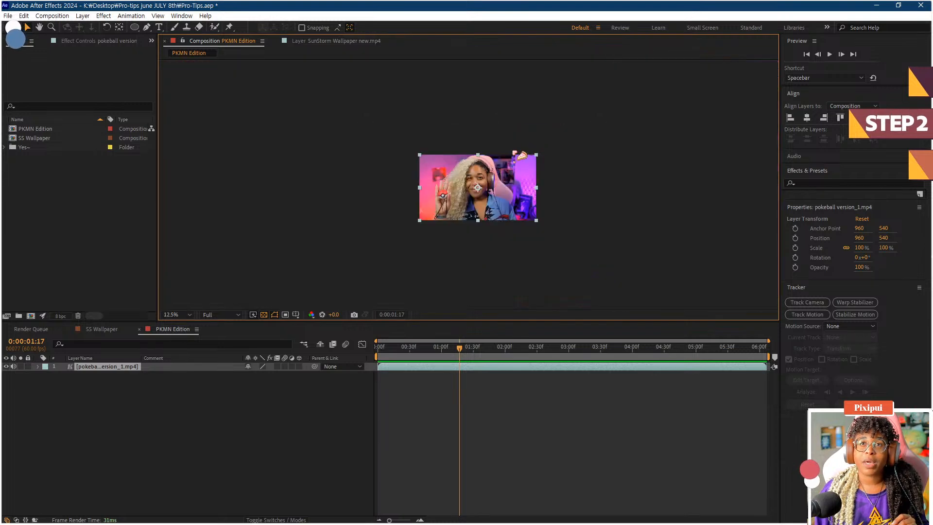
pyautogui.scroll(4, 519, 156)
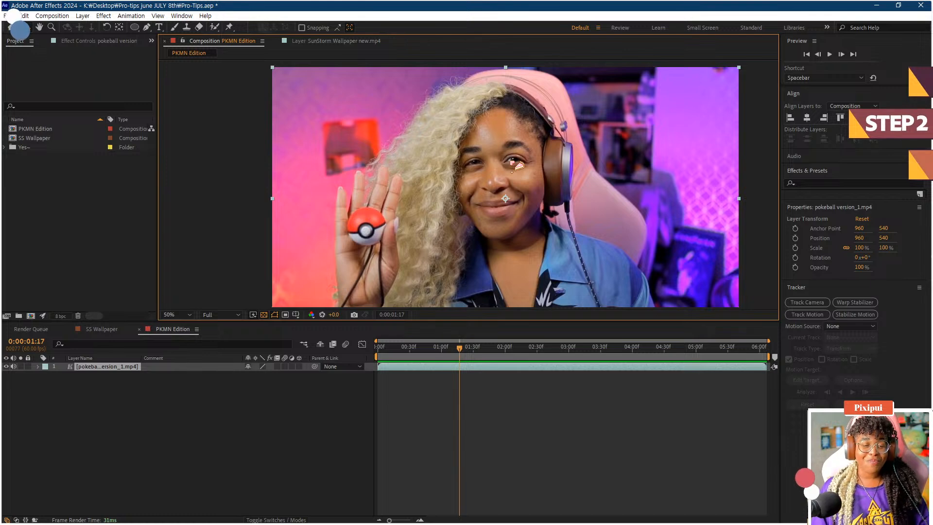
pyautogui.click(517, 435)
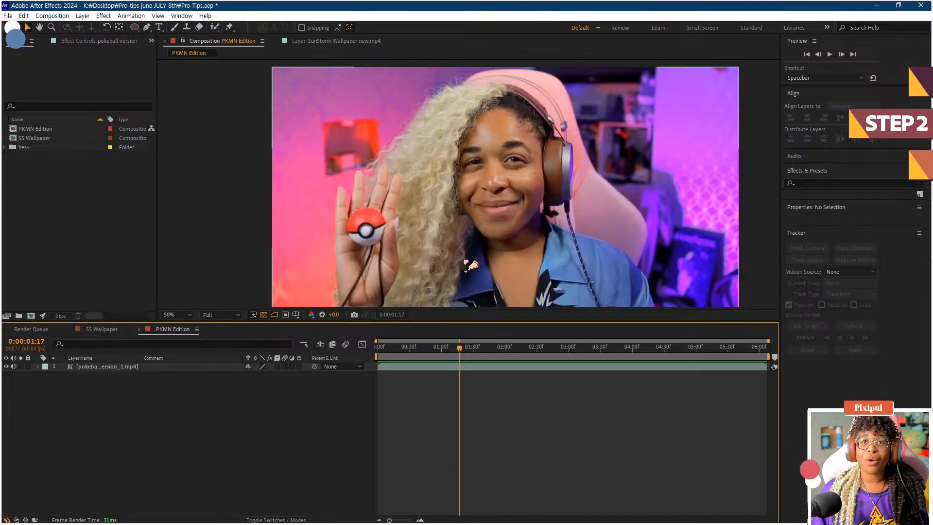
pyautogui.scroll(-2, 464, 261)
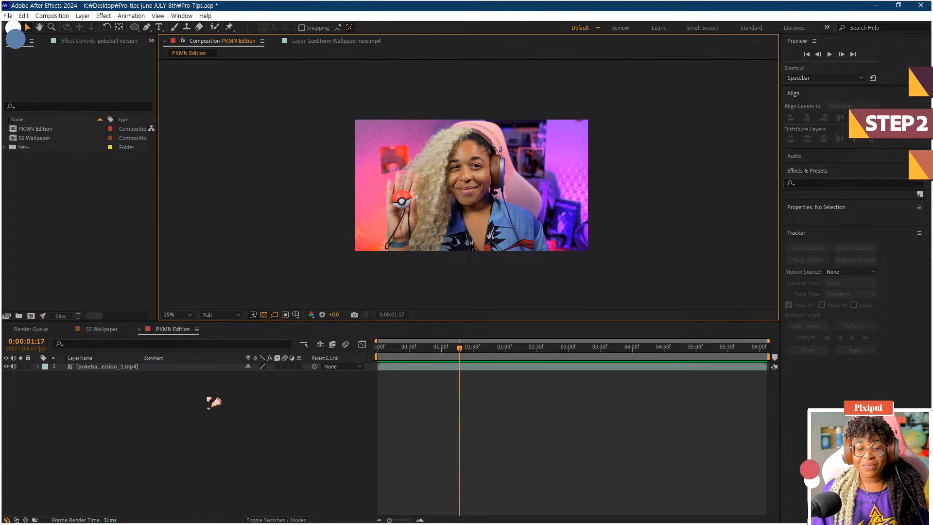
pyautogui.click(85, 368)
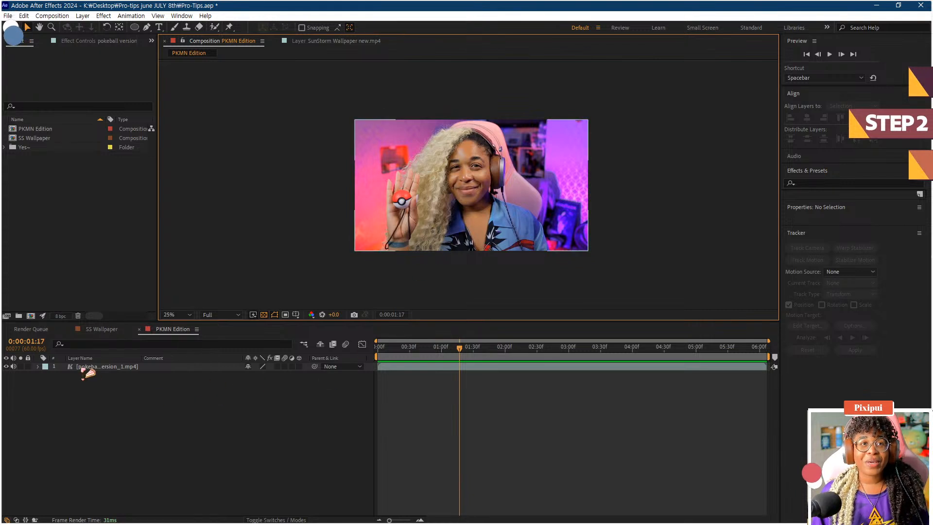
pyautogui.click(178, 405)
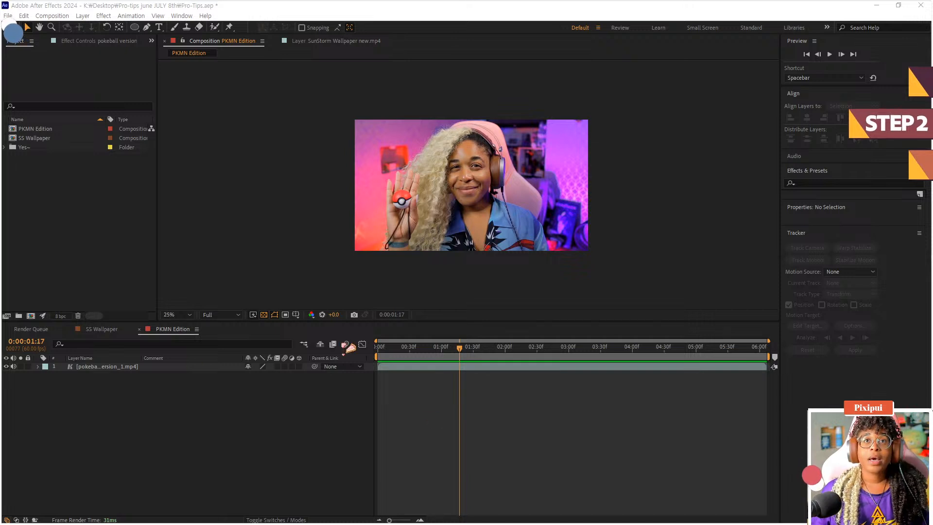
pyautogui.click(160, 394)
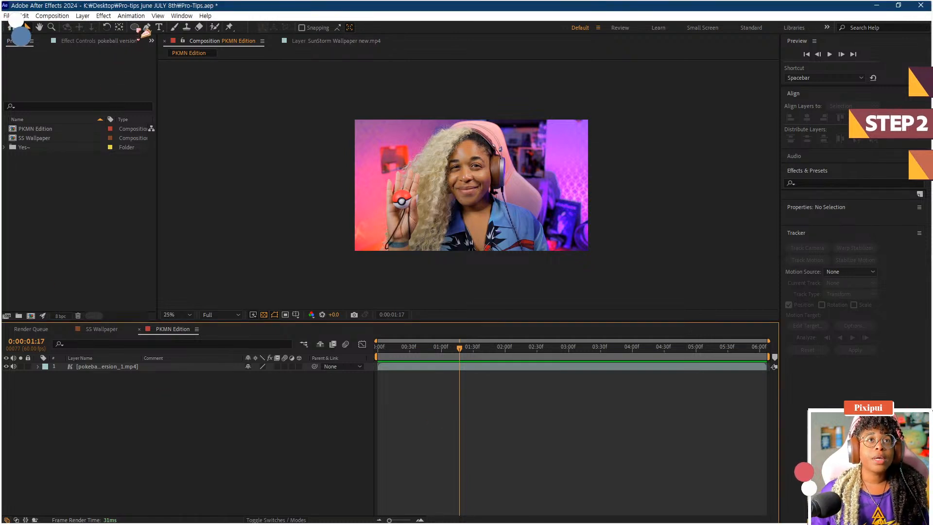
# Step: Activate the Rectangle tool and set the shape fill color to white
pyautogui.click(135, 27)
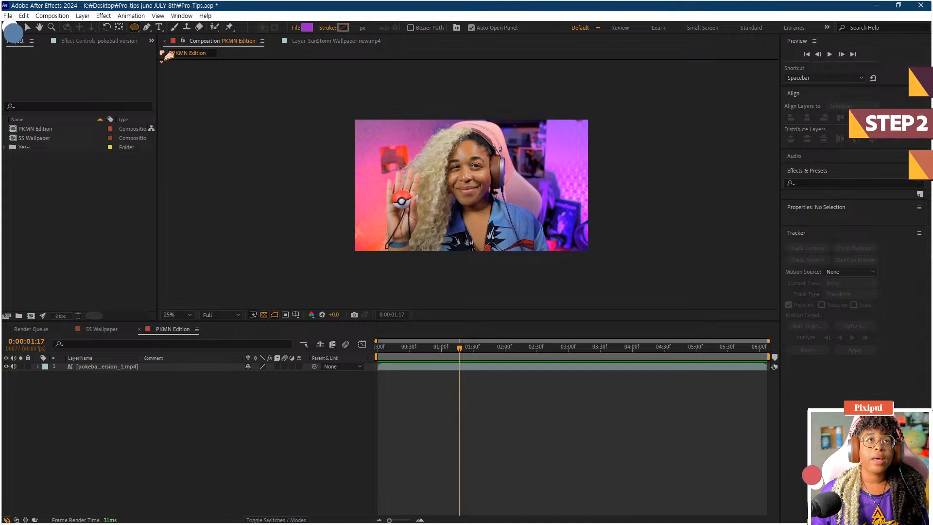
pyautogui.click(136, 29)
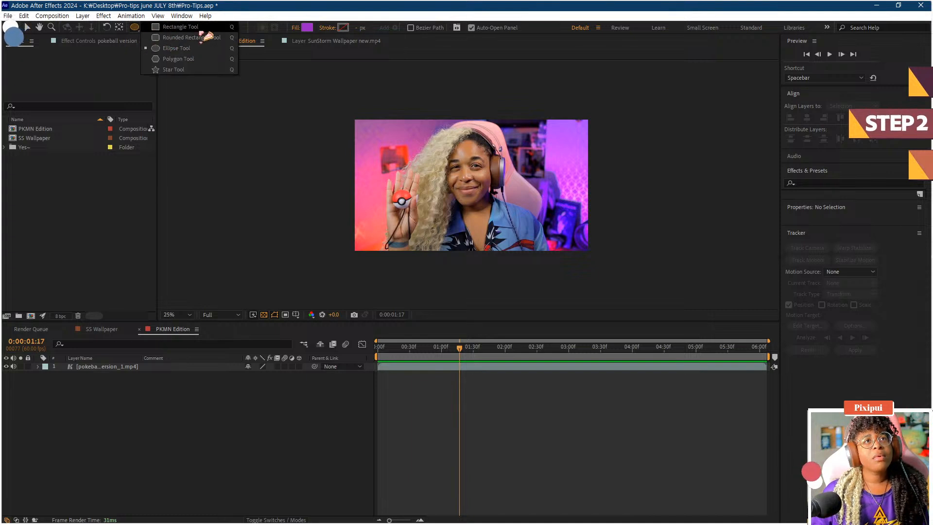
pyautogui.click(206, 29)
pyautogui.press('.')
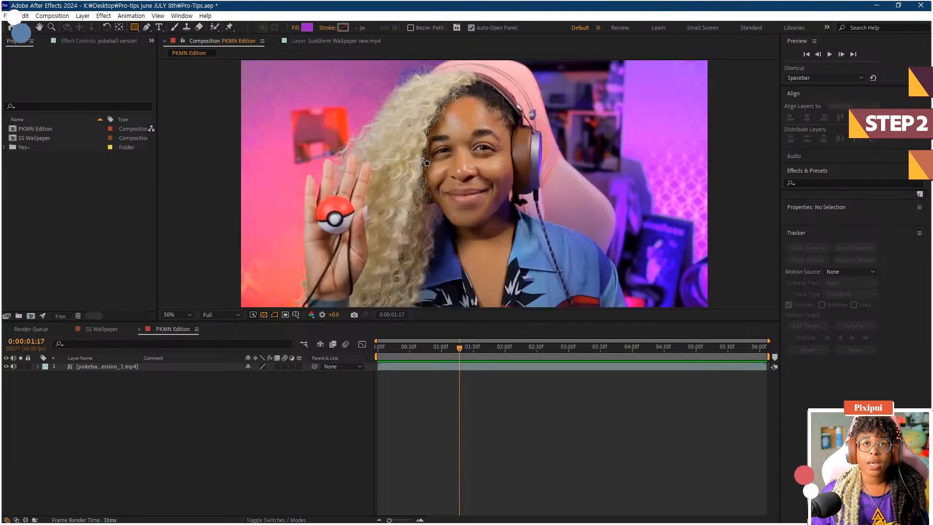
pyautogui.click(307, 27)
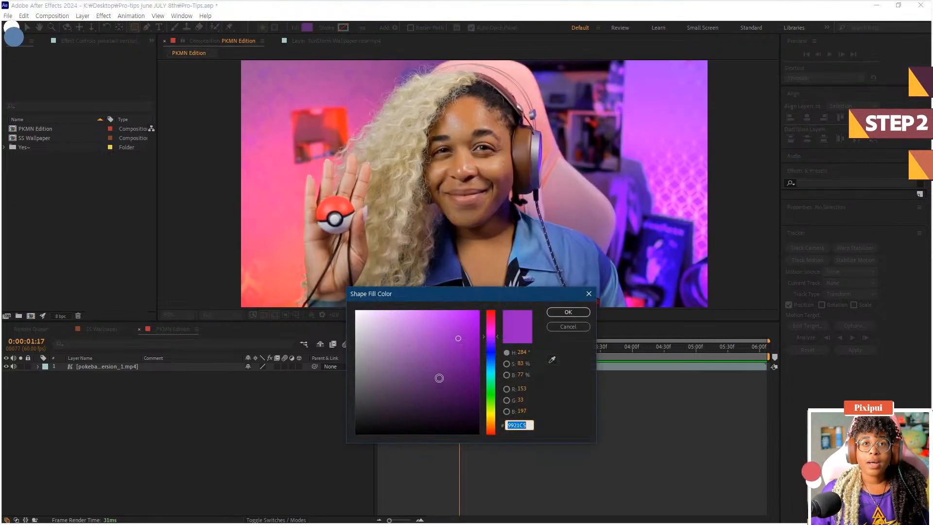
pyautogui.moveTo(370, 326); pyautogui.dragTo(348, 311)
pyautogui.click(560, 314)
# Step: Draw a white rectangle about 248 × 108 px over the fingertips above the Pokéball and set the preview resolution to Quarter
pyautogui.moveTo(353, 175); pyautogui.dragTo(411, 191)
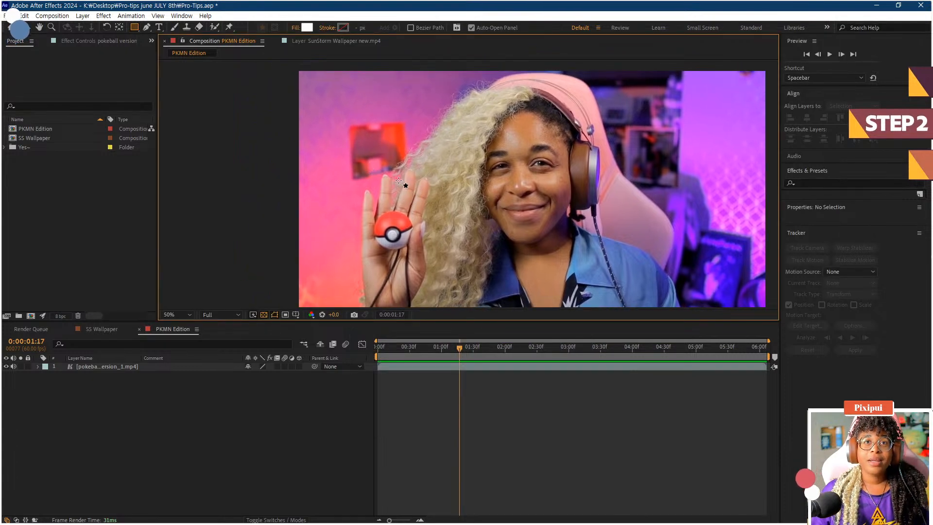
pyautogui.moveTo(368, 169); pyautogui.dragTo(429, 197)
pyautogui.click(220, 315)
pyautogui.click(221, 372)
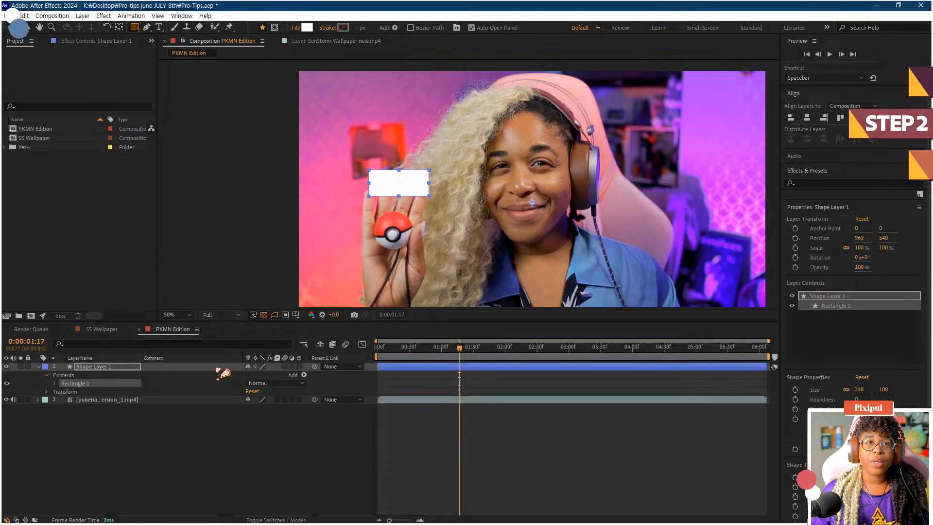
pyautogui.moveTo(433, 201); pyautogui.dragTo(486, 199)
pyautogui.scroll(2, 488, 200)
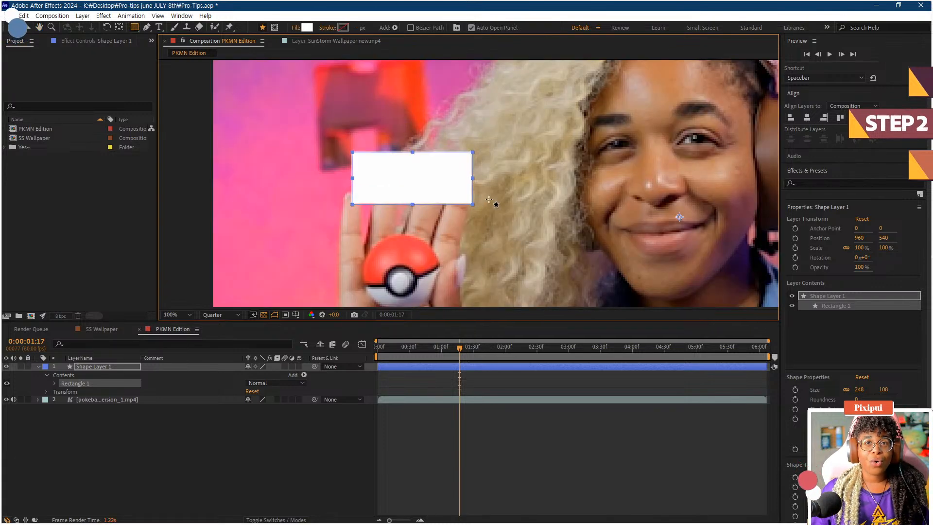
# Step: Move the shape layer's anchor point to the centre of the white rectangle above the fingertips
pyautogui.click(26, 27)
pyautogui.moveTo(384, 182); pyautogui.dragTo(376, 184)
pyautogui.scroll(-2, 490, 199)
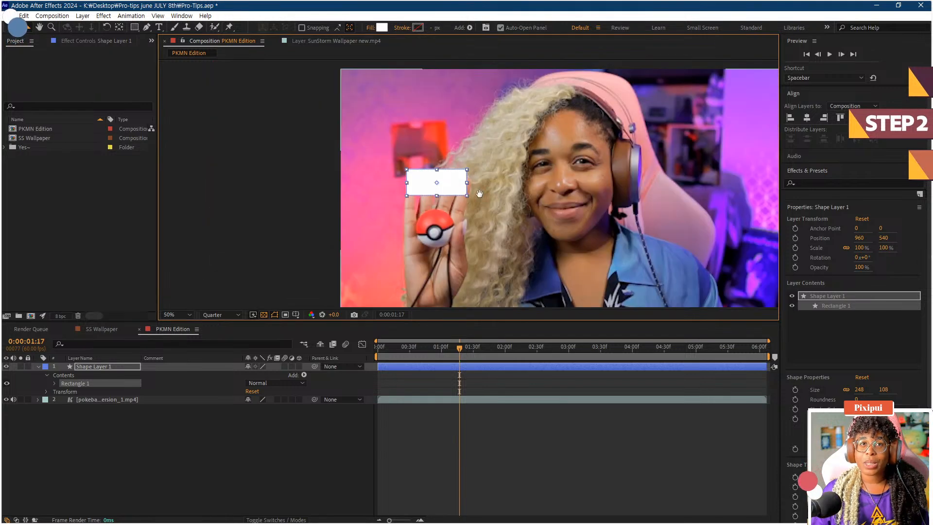
pyautogui.moveTo(480, 194); pyautogui.dragTo(422, 145)
pyautogui.moveTo(437, 189); pyautogui.dragTo(455, 244)
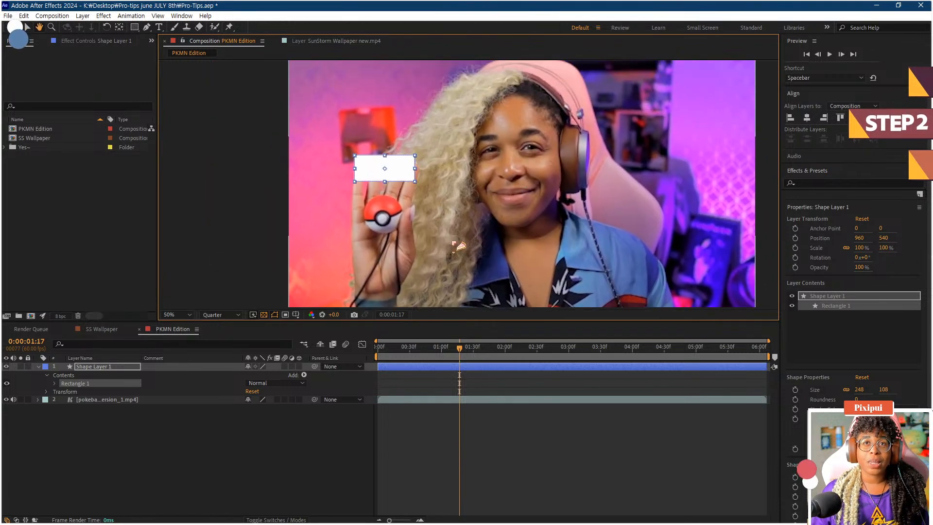
pyautogui.click(90, 367)
pyautogui.press('v')
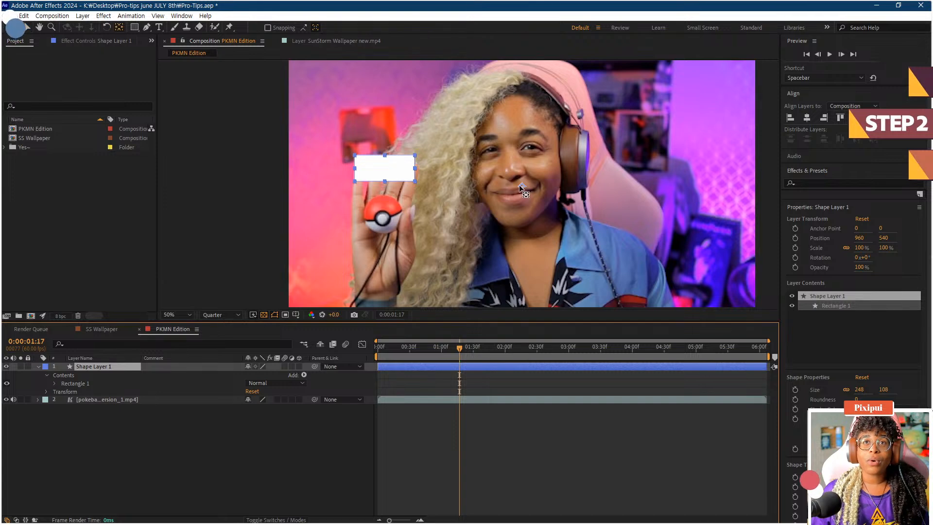
pyautogui.moveTo(521, 185); pyautogui.dragTo(462, 204)
pyautogui.scroll(1, 385, 172)
# Step: Unlink the shape layer's scale proportions and narrow the rectangle to 75% horizontal scale, keeping 100% vertically
pyautogui.press('s')
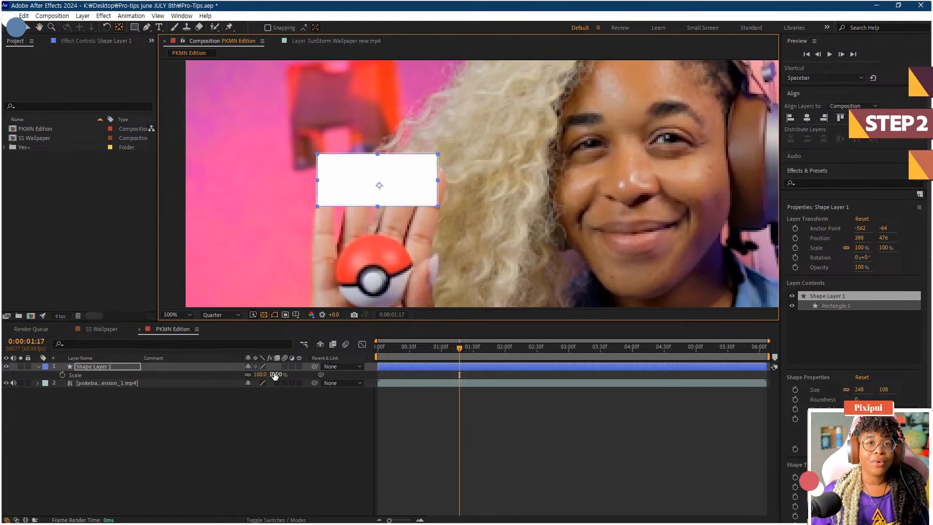
pyautogui.click(249, 375)
pyautogui.moveTo(257, 374); pyautogui.dragTo(247, 375)
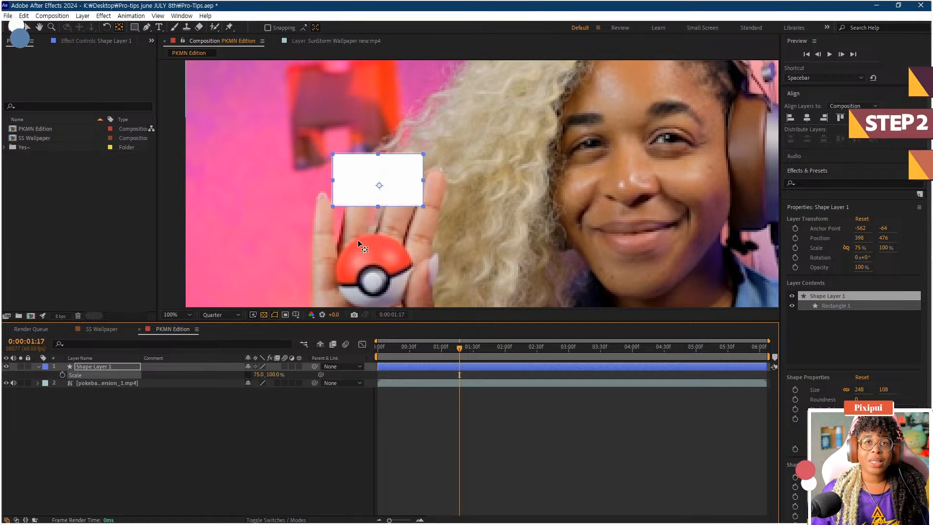
pyautogui.press(',')
pyautogui.click(270, 203)
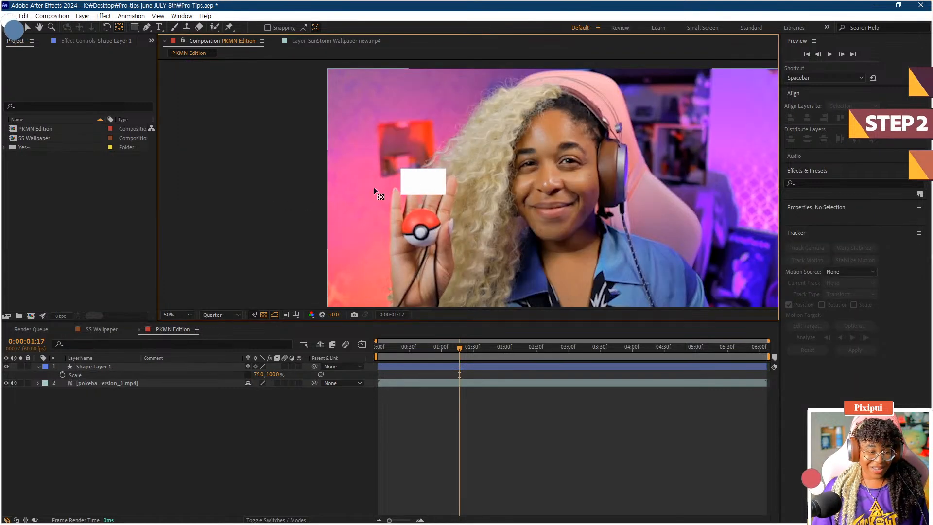
pyautogui.click(429, 185)
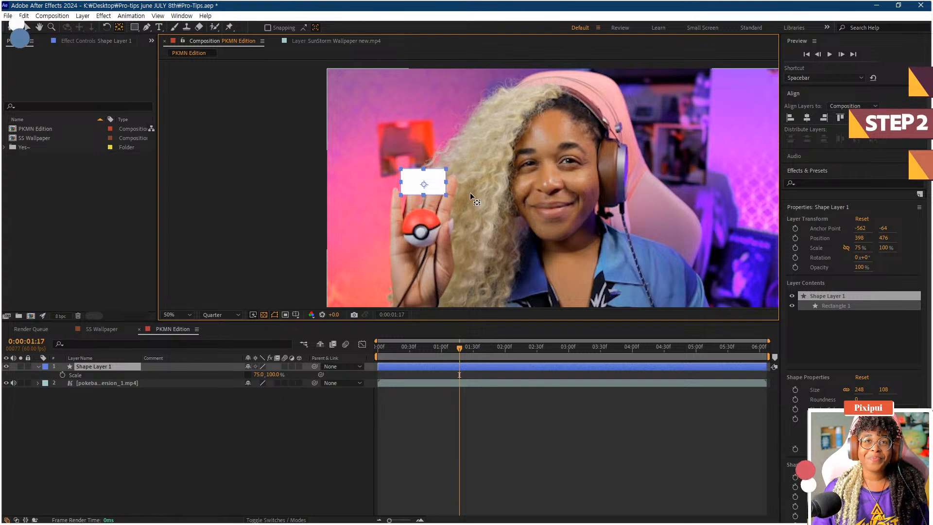
pyautogui.moveTo(465, 188); pyautogui.dragTo(498, 188)
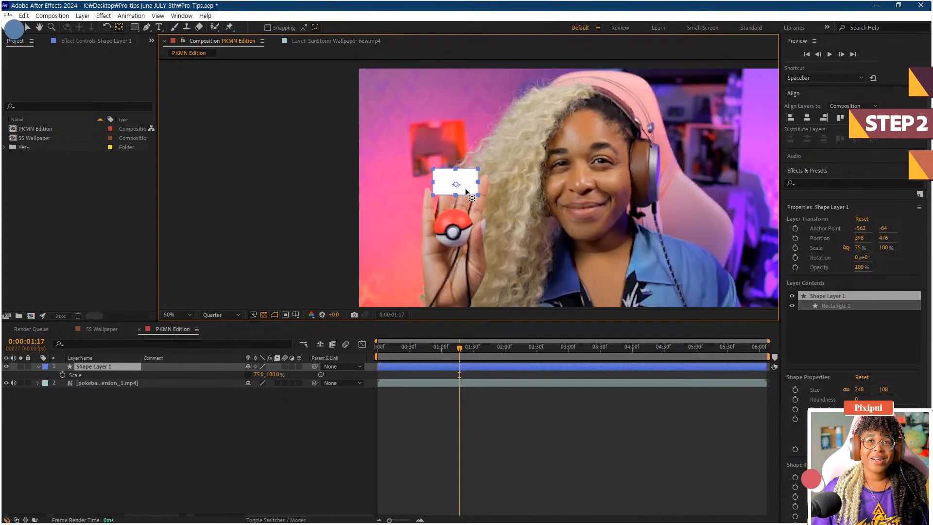
# Step: Rename the rectangle's shape layer to BOX 1
pyautogui.rightClick(100, 367)
pyautogui.click(118, 340)
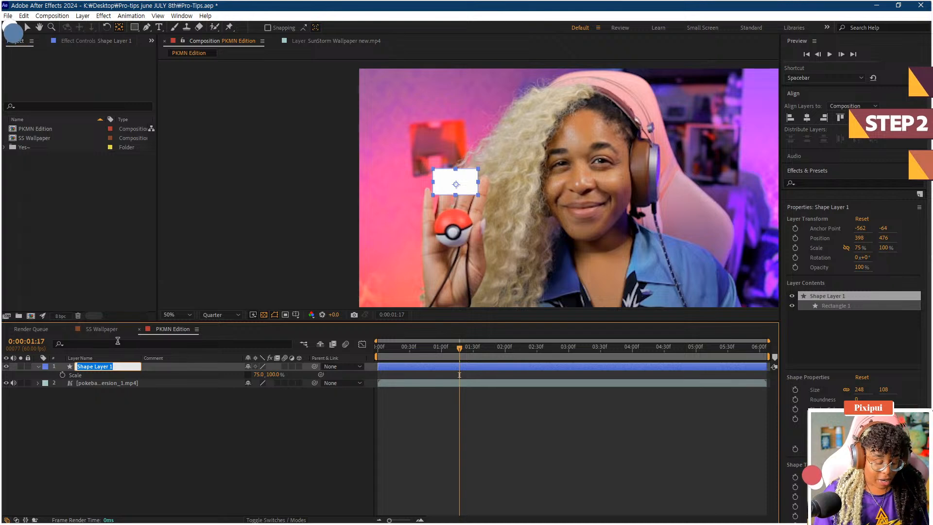
pyautogui.write('BOX 1')
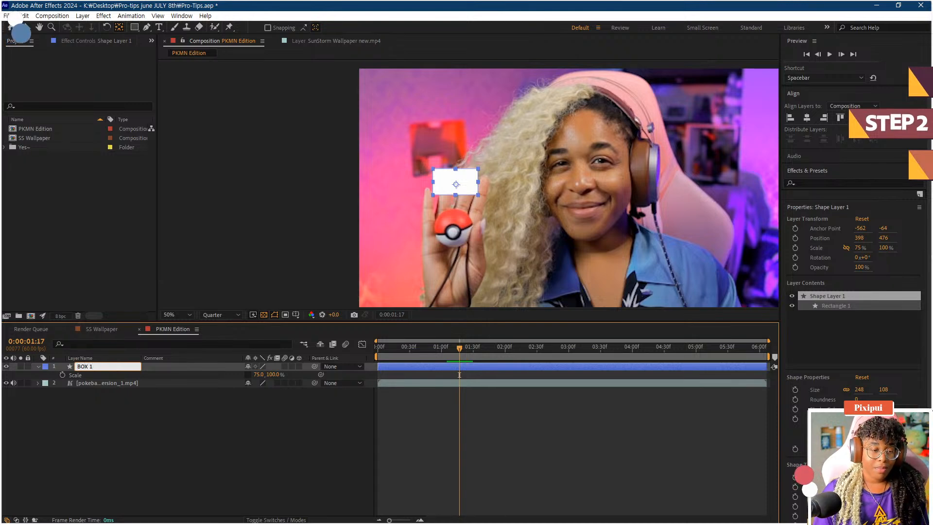
pyautogui.press('Return')
pyautogui.click(200, 465)
# Step: Set BOX 1's horizontal scale to 47% and its rotation to -43° to make a diamond shape
pyautogui.scroll(1, 418, 195)
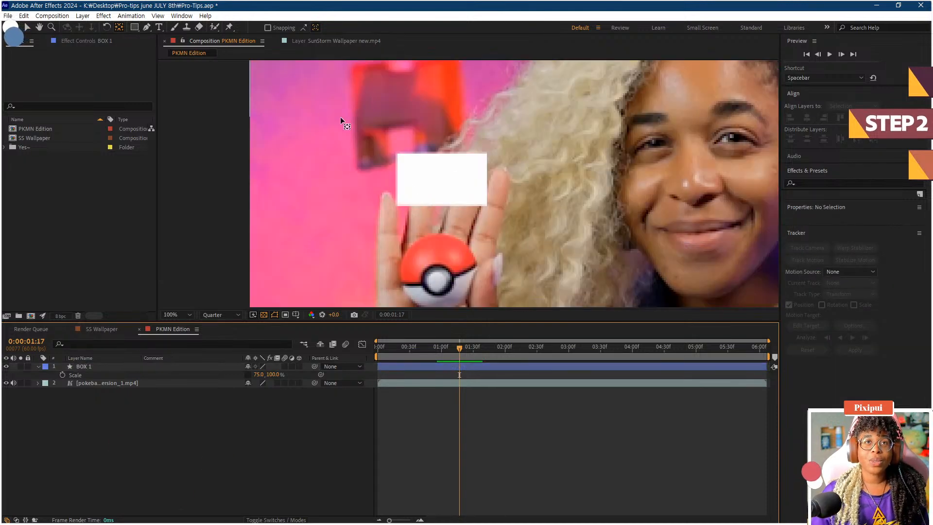
pyautogui.click(97, 367)
pyautogui.click(135, 27)
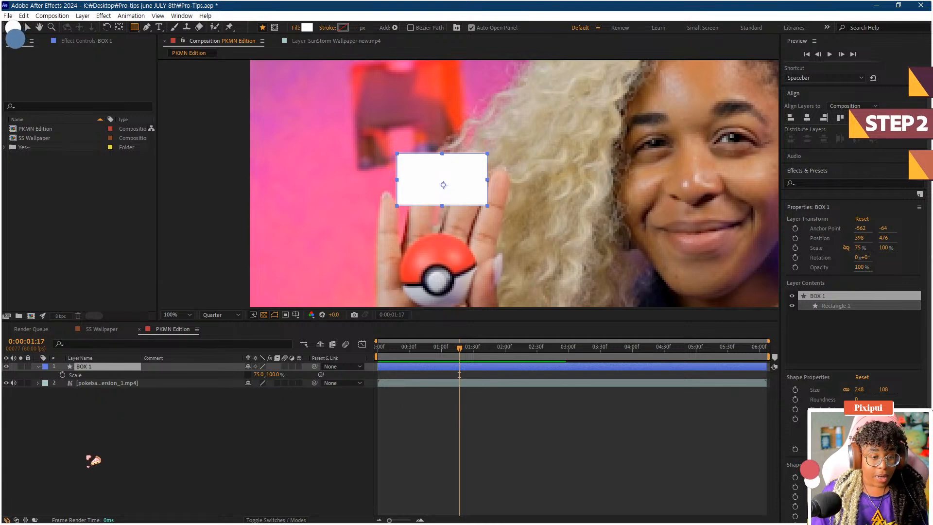
pyautogui.click(88, 367)
pyautogui.press('s')
pyautogui.press('s')
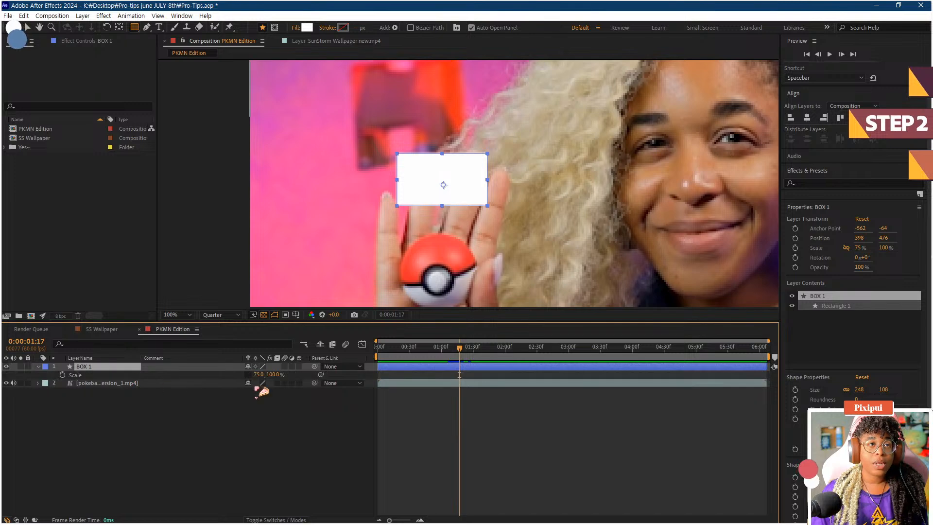
pyautogui.moveTo(258, 375); pyautogui.dragTo(238, 374)
pyautogui.press('r')
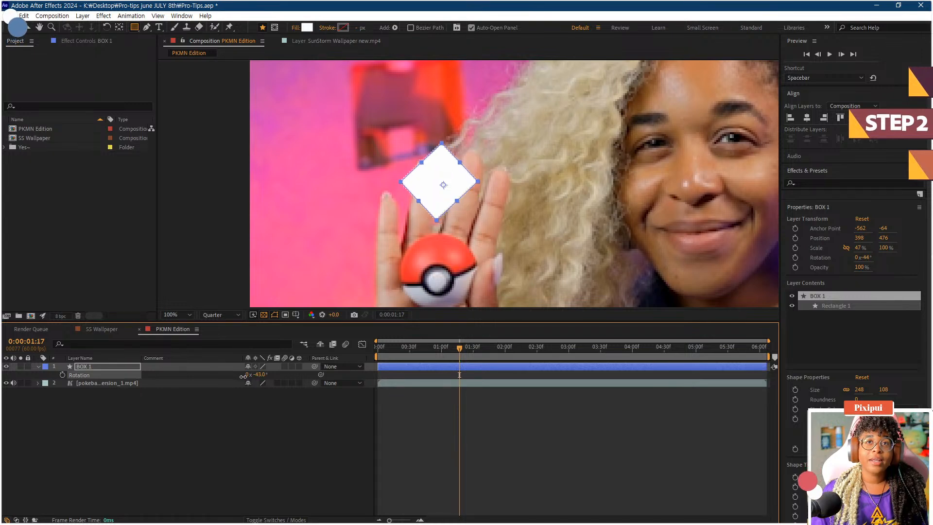
# Step: Move the white diamond up over the fingertips, to a position of about 416, 442
pyautogui.press('v')
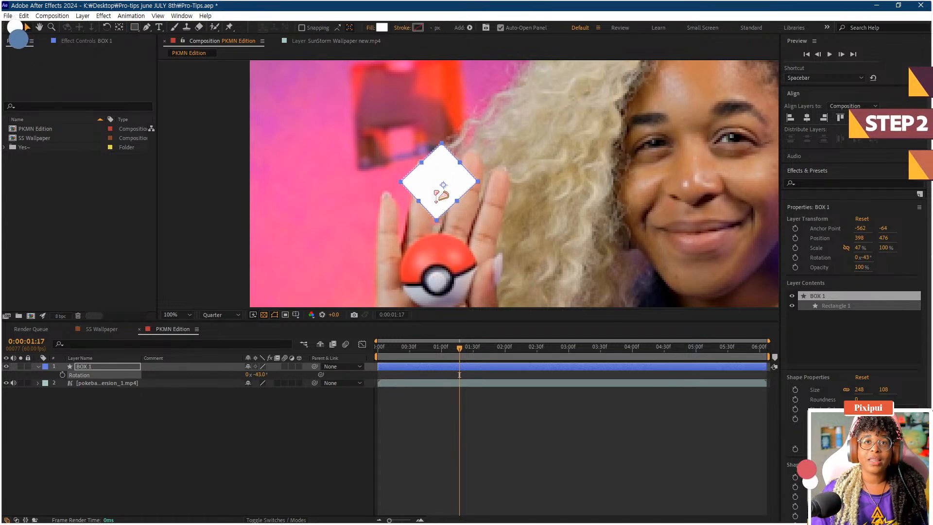
pyautogui.moveTo(437, 193); pyautogui.dragTo(446, 176)
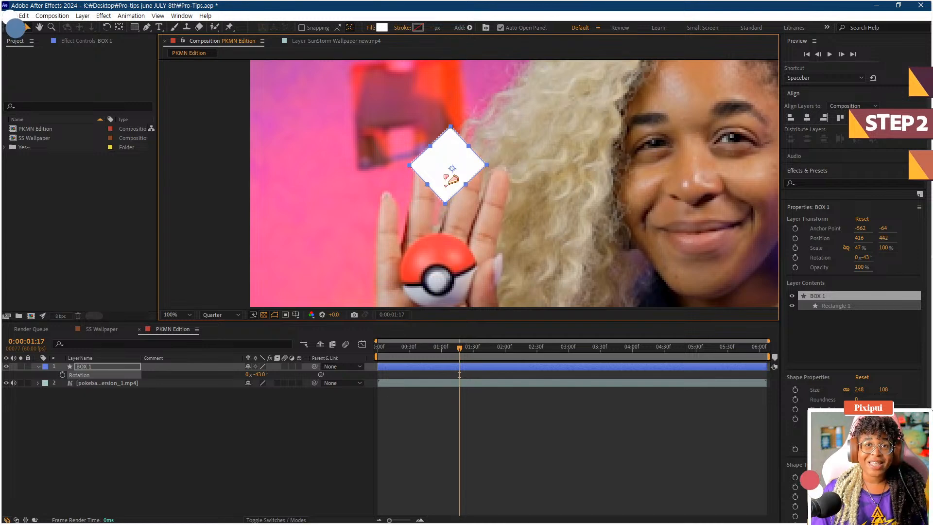
pyautogui.click(246, 199)
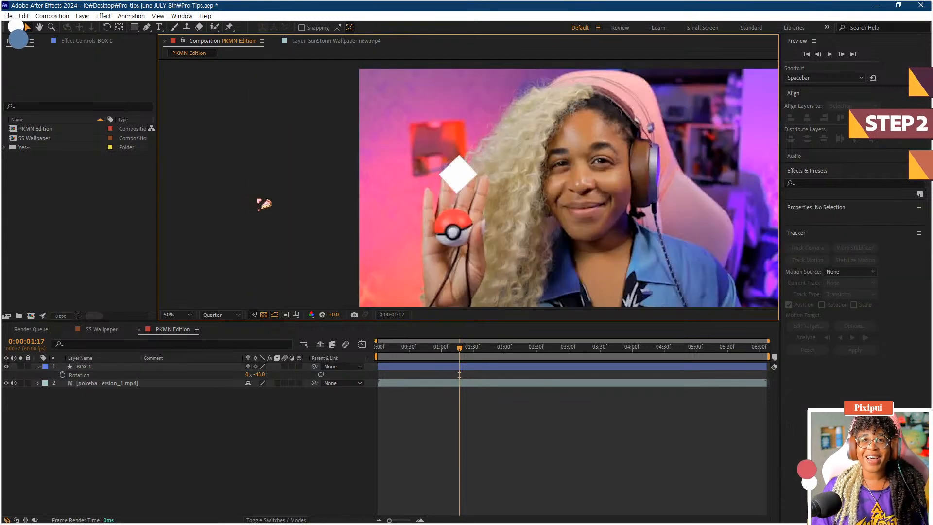
# Step: Give the BOX 1 diamond a solid black (000000) stroke 8 px wide
pyautogui.click(452, 168)
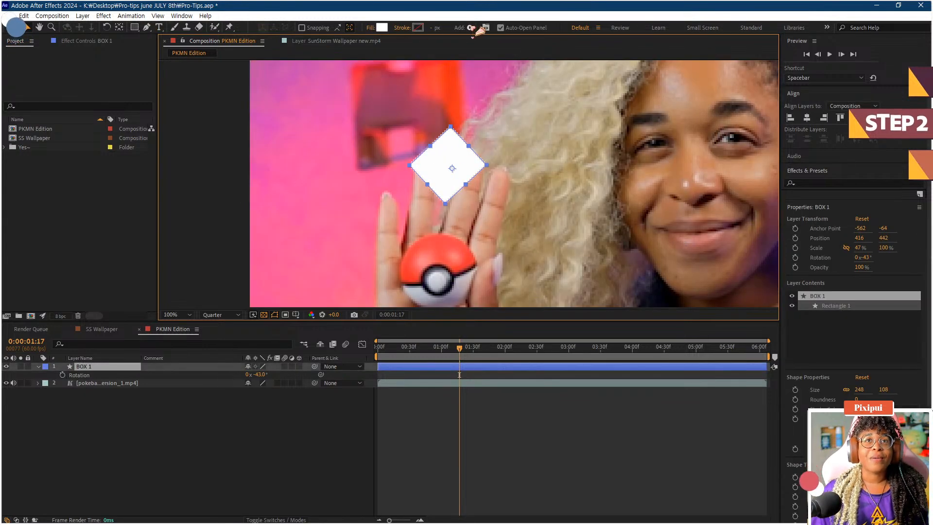
pyautogui.click(403, 28)
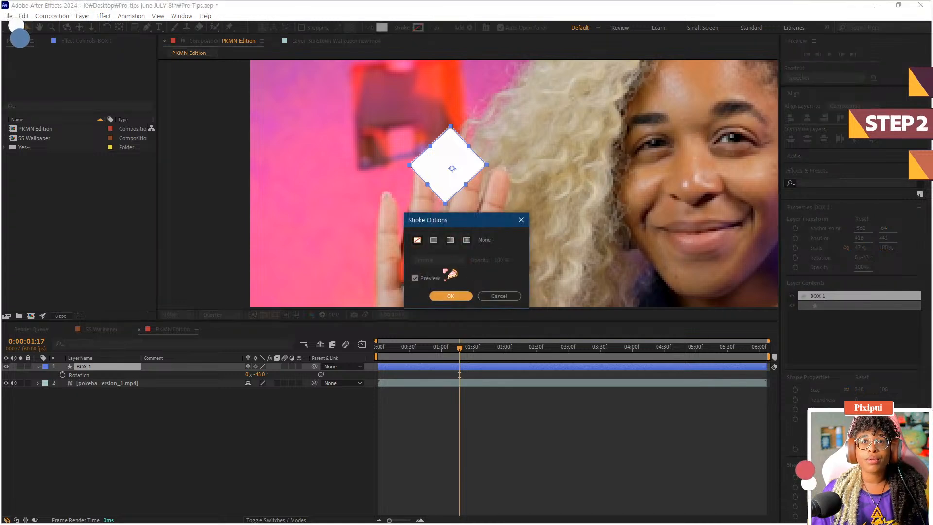
pyautogui.click(451, 296)
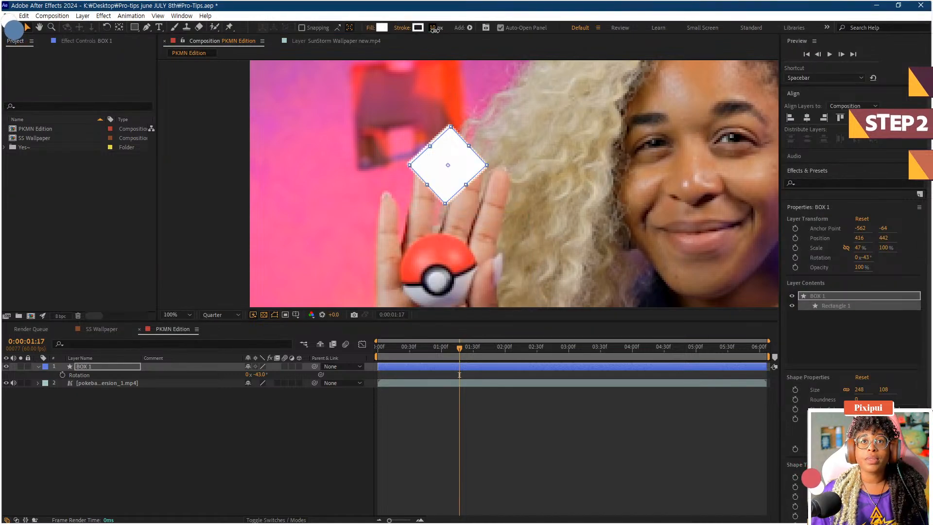
pyautogui.click(419, 28)
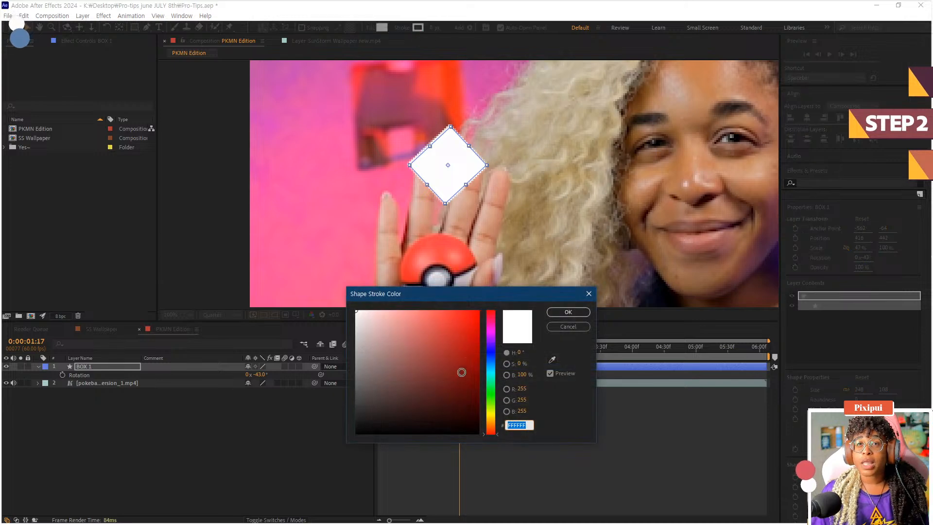
pyautogui.write('000000')
pyautogui.click(566, 312)
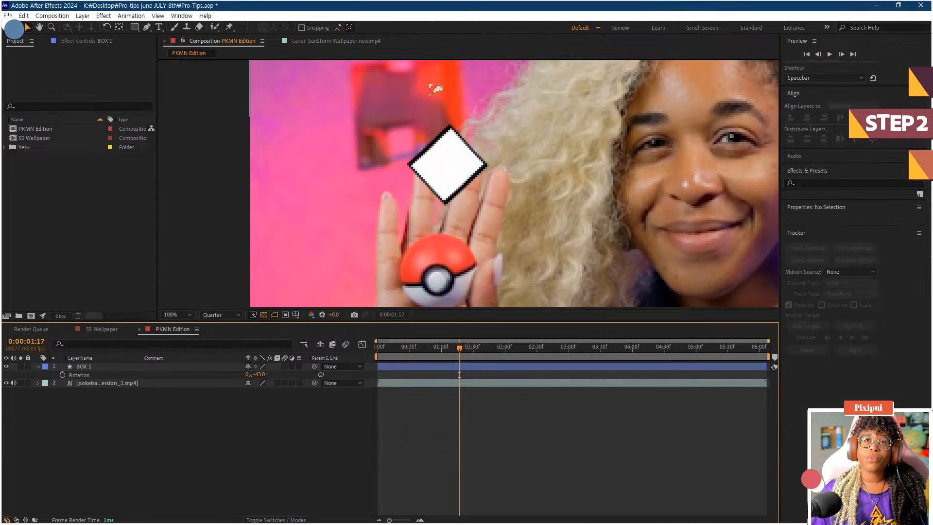
# Step: Set the stroke of the BOX 1 diamond back to None
pyautogui.click(84, 368)
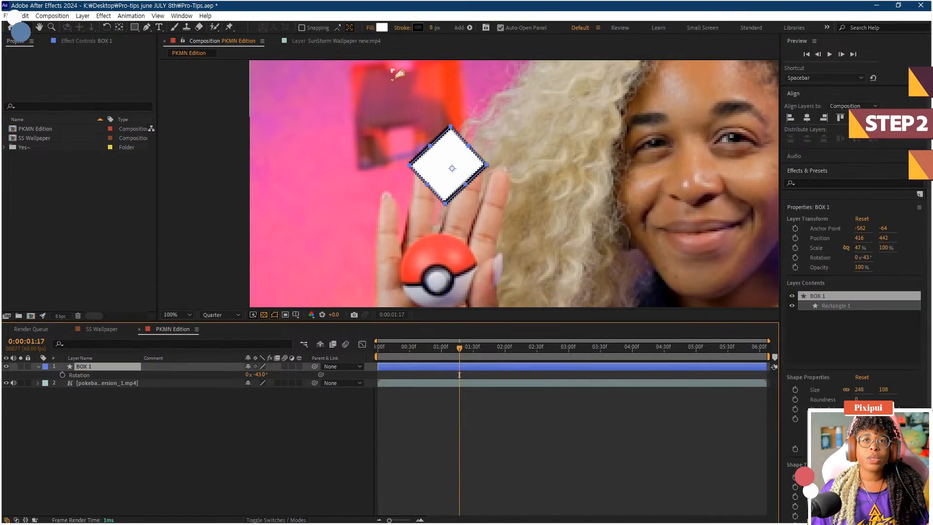
pyautogui.click(403, 27)
pyautogui.click(417, 240)
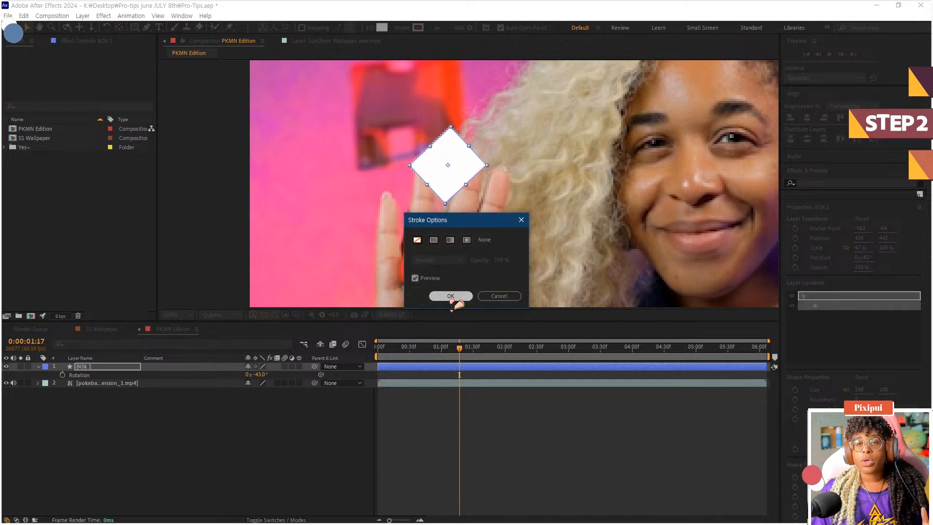
pyautogui.click(450, 295)
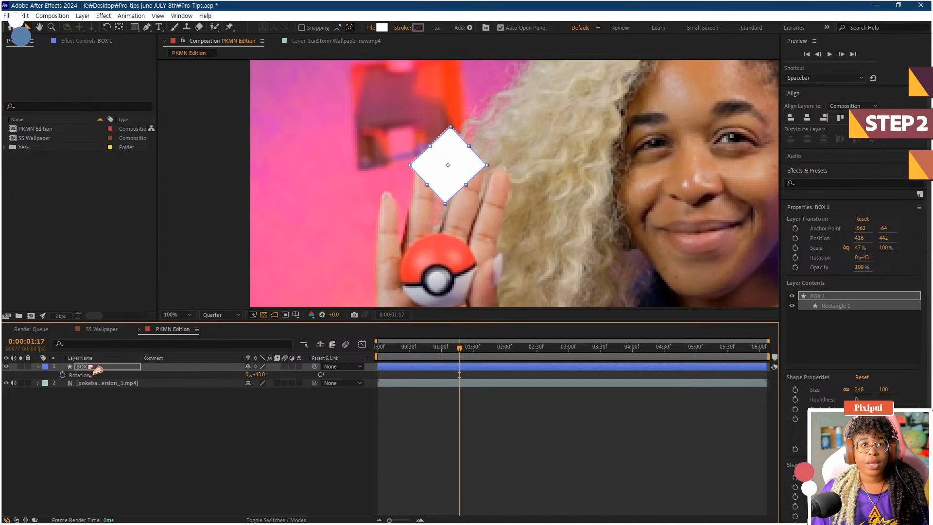
# Step: Expand the contents of BOX 1 and add a separate Stroke to them
pyautogui.click(40, 366)
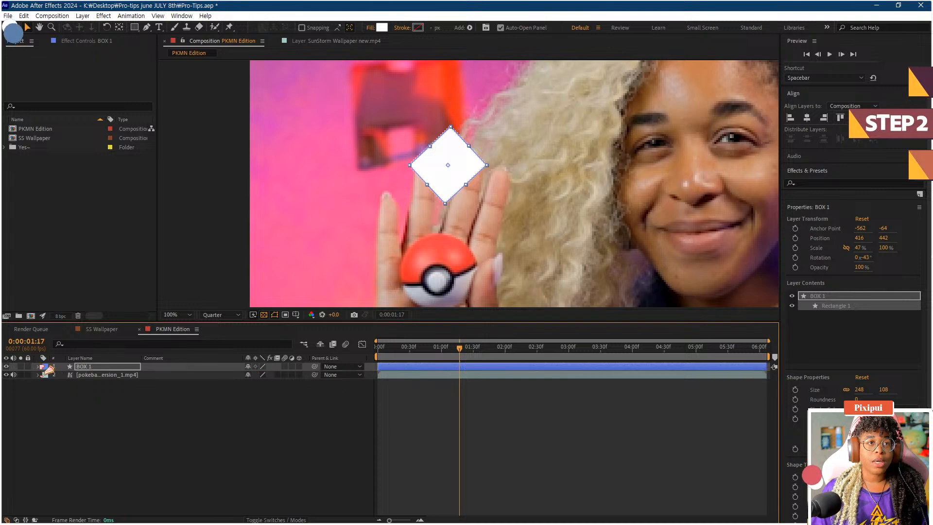
pyautogui.click(39, 367)
pyautogui.click(47, 384)
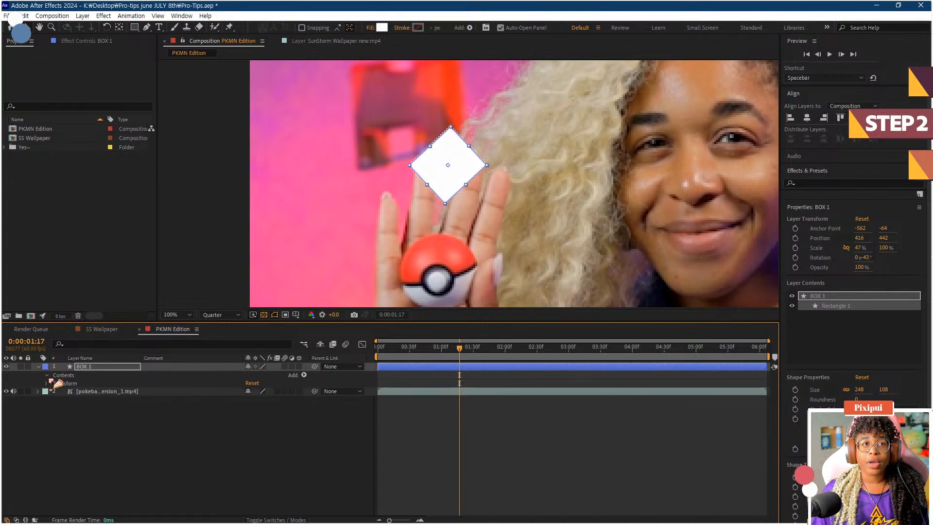
pyautogui.click(46, 375)
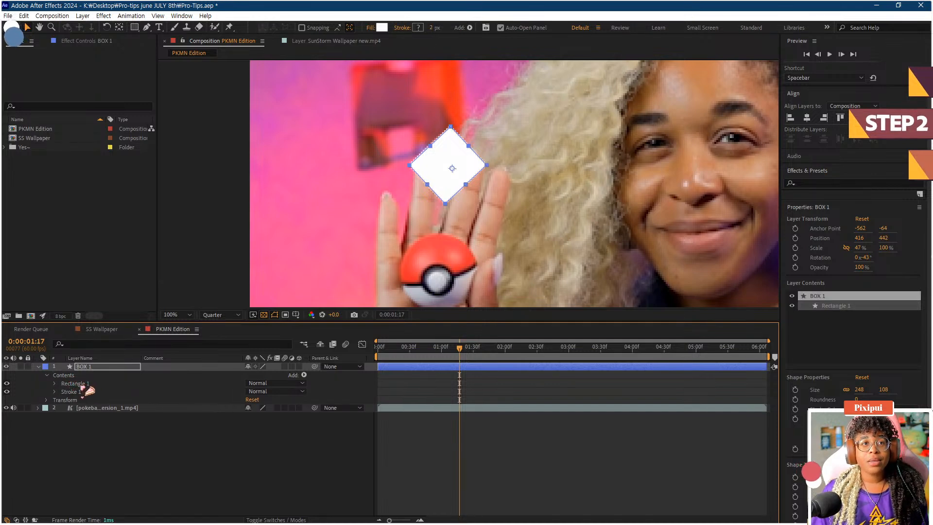
pyautogui.click(81, 386)
# Step: Duplicate the BOX 1 layer, delete Rectangle 1 from the copy's contents and undo that deletion
pyautogui.click(65, 376)
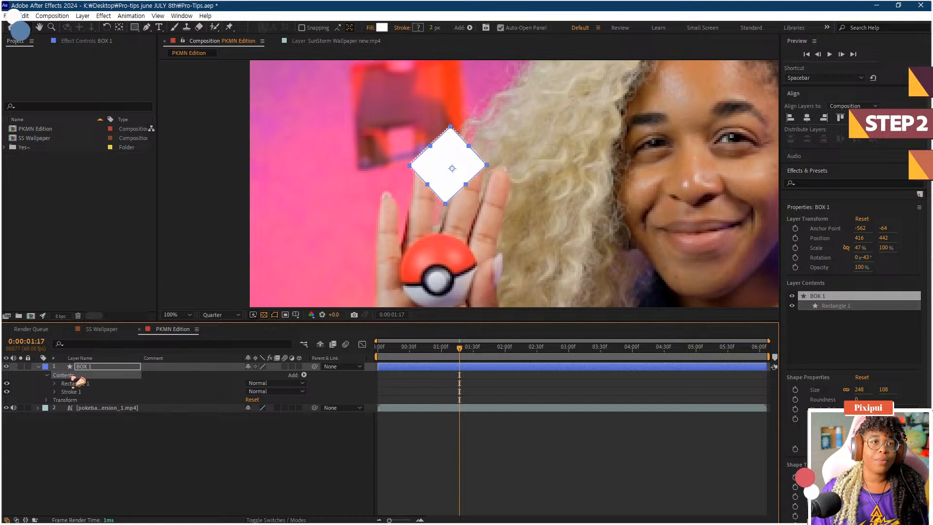
pyautogui.press('Return')
pyautogui.hotkey('ctrl', 'd')
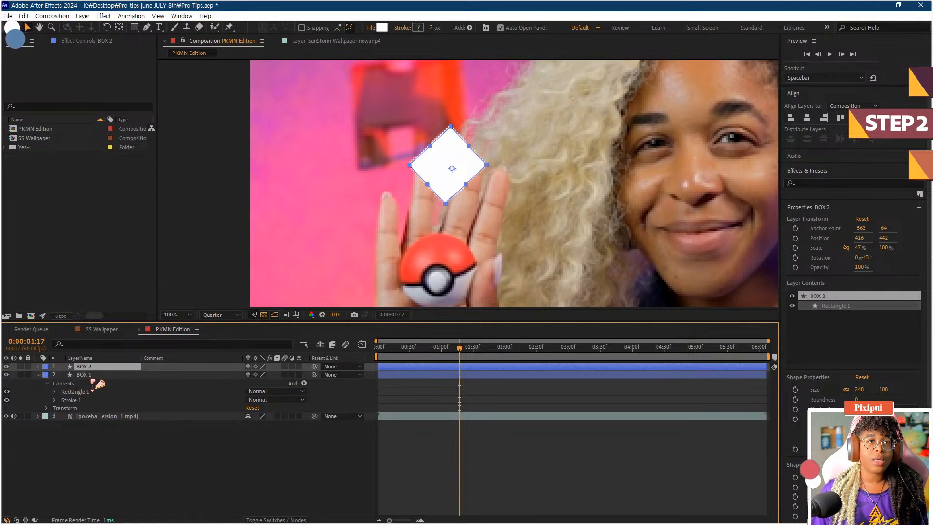
pyautogui.click(39, 367)
pyautogui.click(47, 375)
pyautogui.click(84, 385)
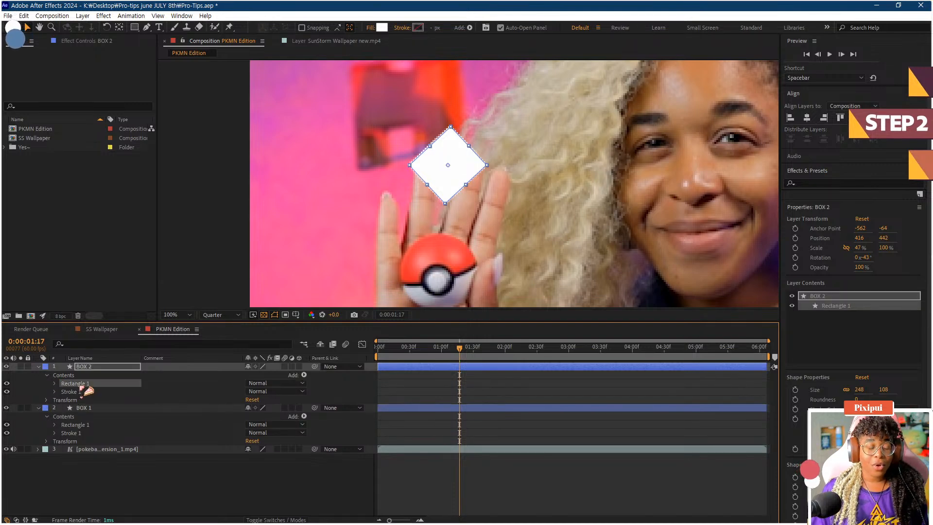
pyautogui.press('Delete')
pyautogui.hotkey('ctrl', 'z')
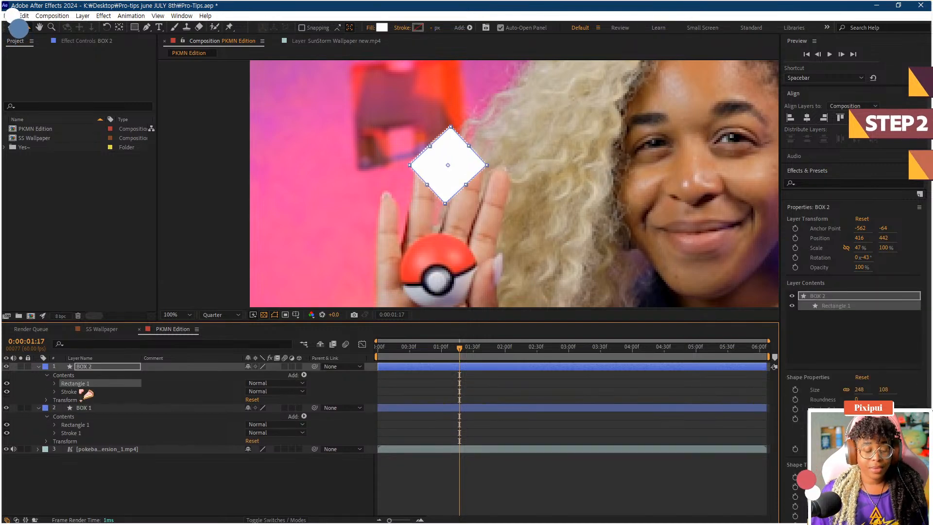
# Step: Duplicate Rectangle 1 inside BOX 1's contents and delete the duplicate layer BOX 2
pyautogui.click(78, 425)
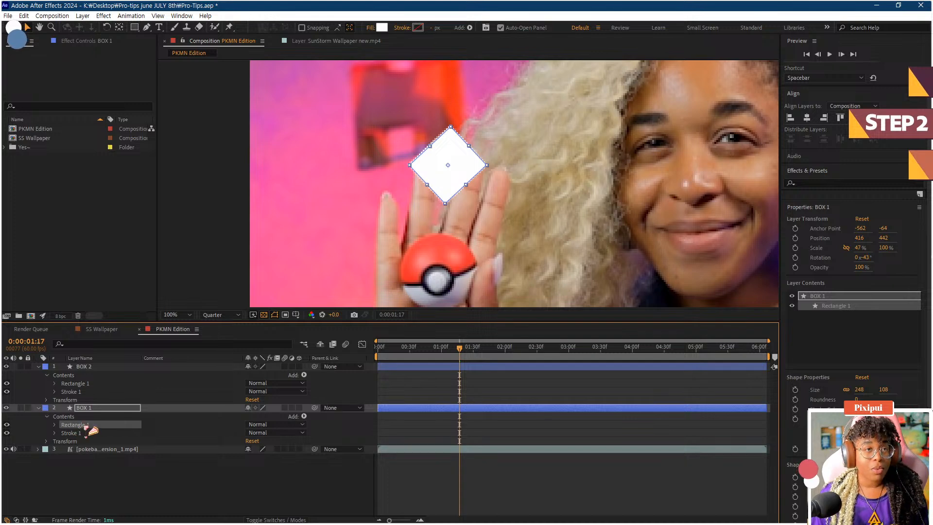
pyautogui.hotkey('ctrl', 'd')
pyautogui.click(87, 369)
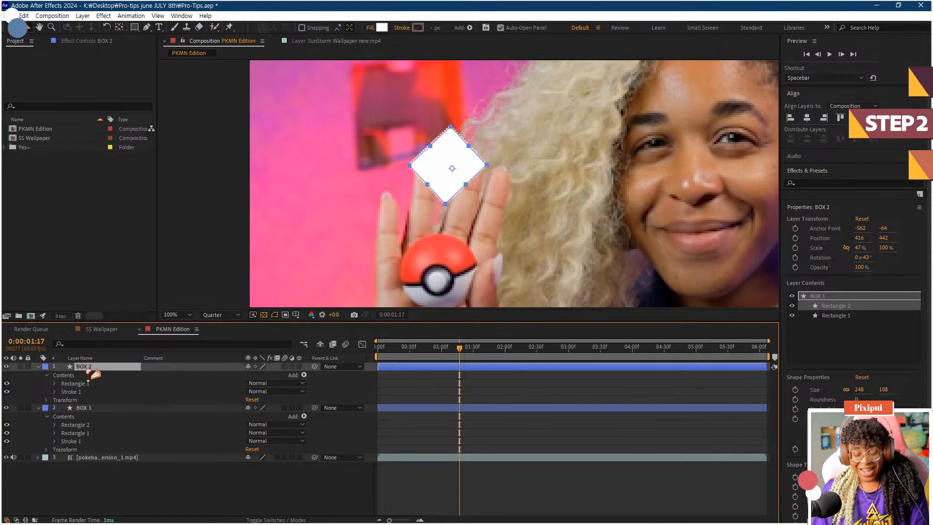
pyautogui.press('Delete')
pyautogui.click(92, 390)
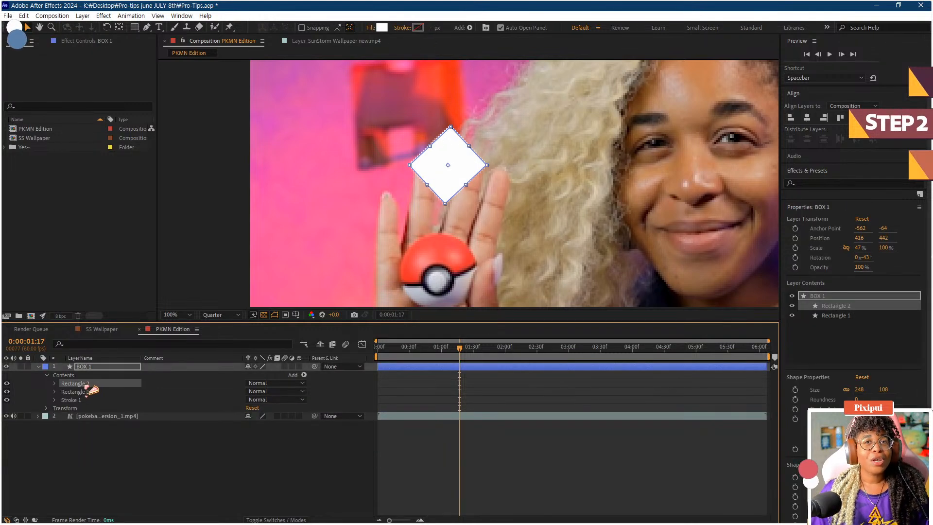
# Step: Place Rectangle 2 below Rectangle 1 in BOX 1's contents and change its fill to dark red 310A0A
pyautogui.moveTo(84, 384); pyautogui.dragTo(81, 399)
pyautogui.click(56, 392)
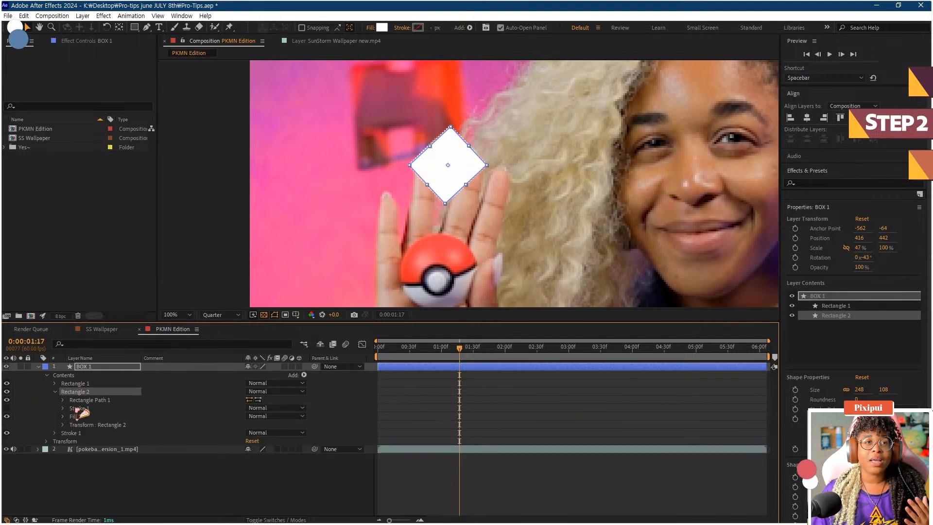
pyautogui.click(63, 416)
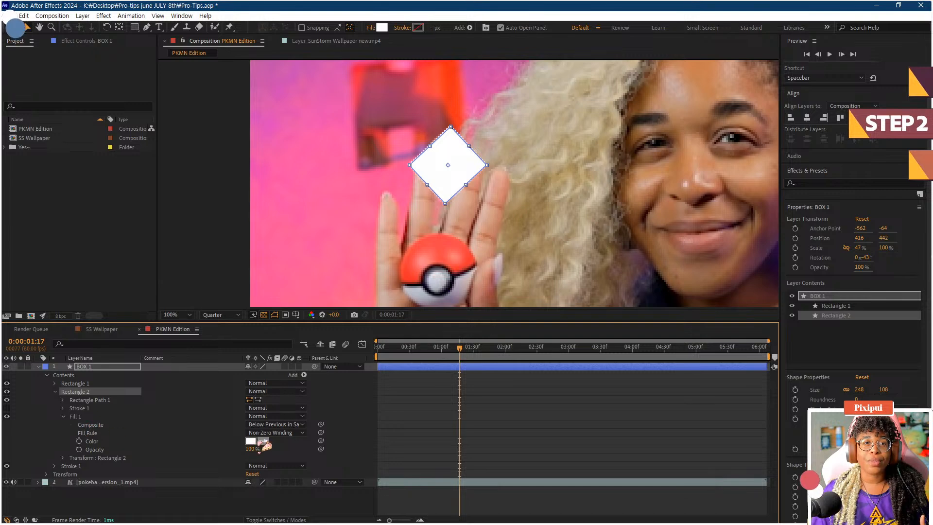
pyautogui.click(251, 441)
pyautogui.click(454, 411)
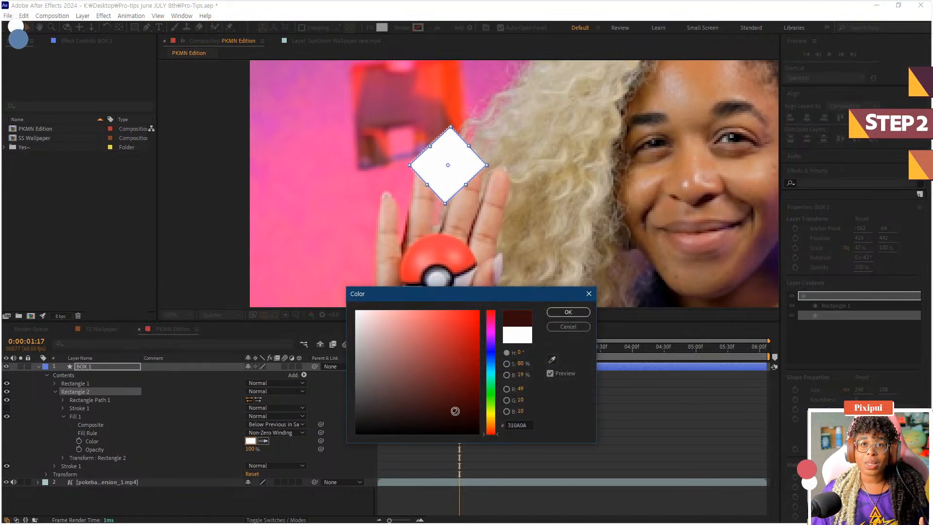
pyautogui.click(562, 312)
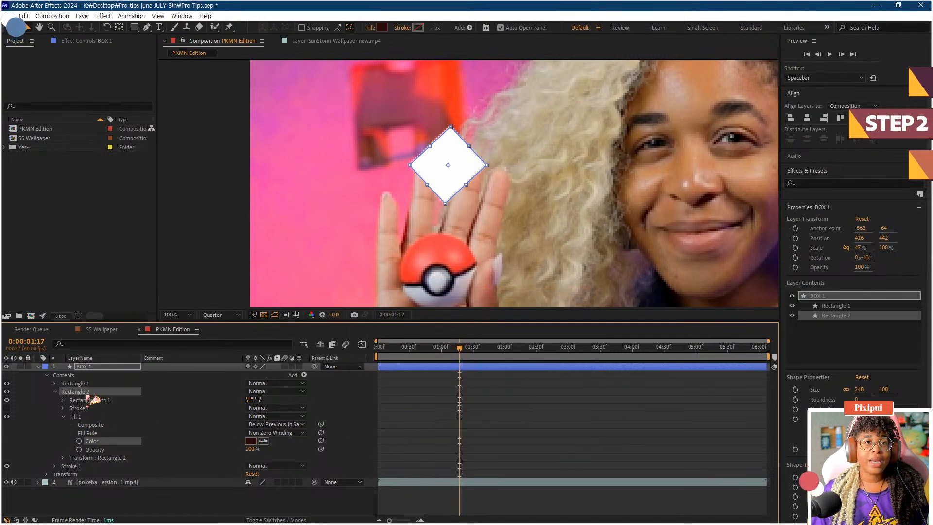
# Step: Offset Rectangle 2 slightly down and to the right of the white diamond to form a drop-shadow edge
pyautogui.moveTo(451, 186); pyautogui.dragTo(455, 188)
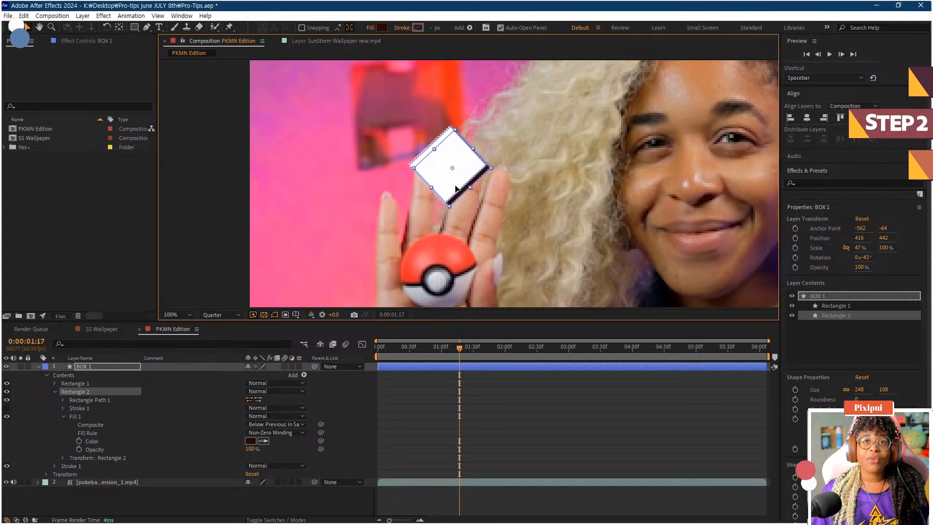
pyautogui.click(337, 224)
pyautogui.press(',')
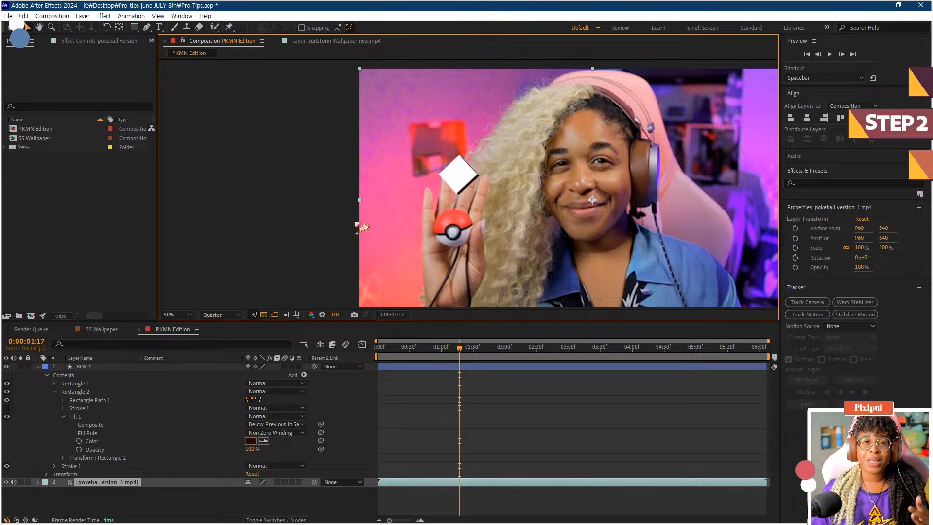
# Step: Collapse the BOX 1 layer and move the whole diamond slightly left and down to about position 397, 451
pyautogui.click(78, 367)
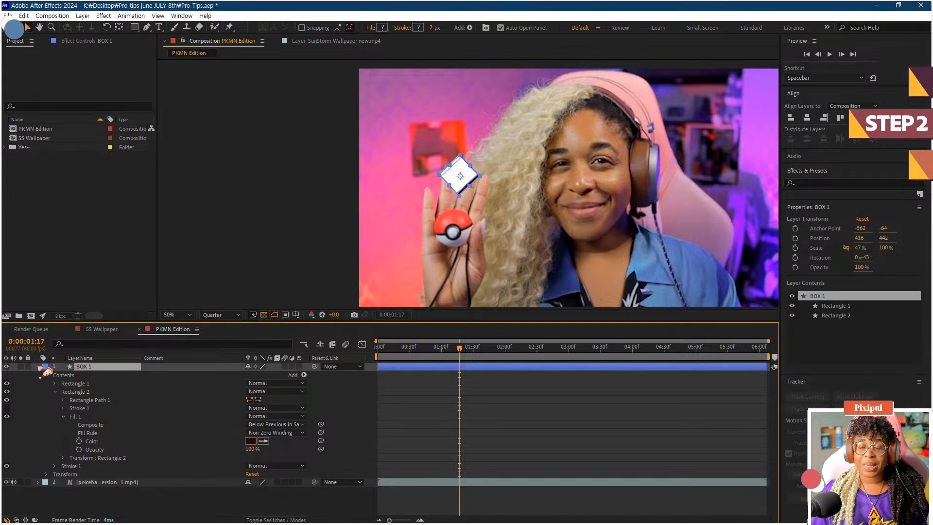
pyautogui.click(38, 367)
pyautogui.scroll(1, 283, 222)
pyautogui.moveTo(437, 185); pyautogui.dragTo(428, 190)
pyautogui.click(141, 419)
pyautogui.click(87, 367)
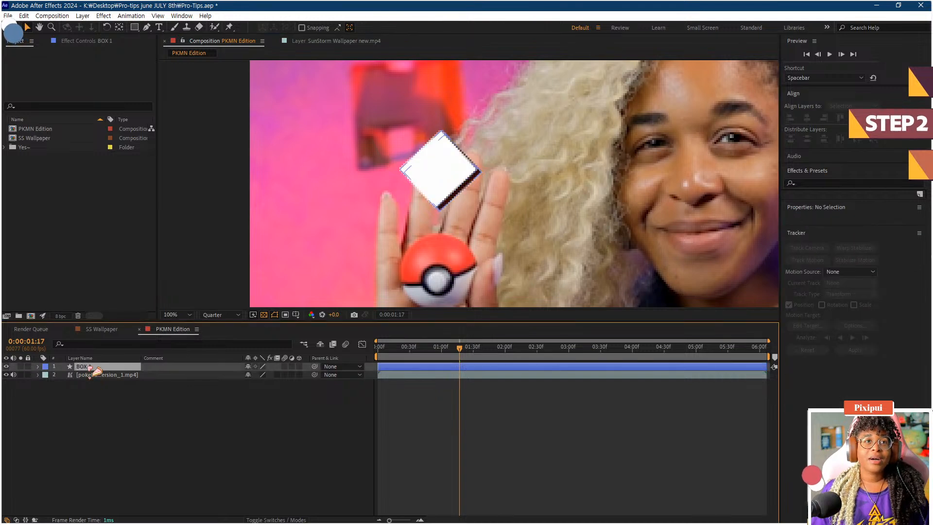
pyautogui.click(103, 408)
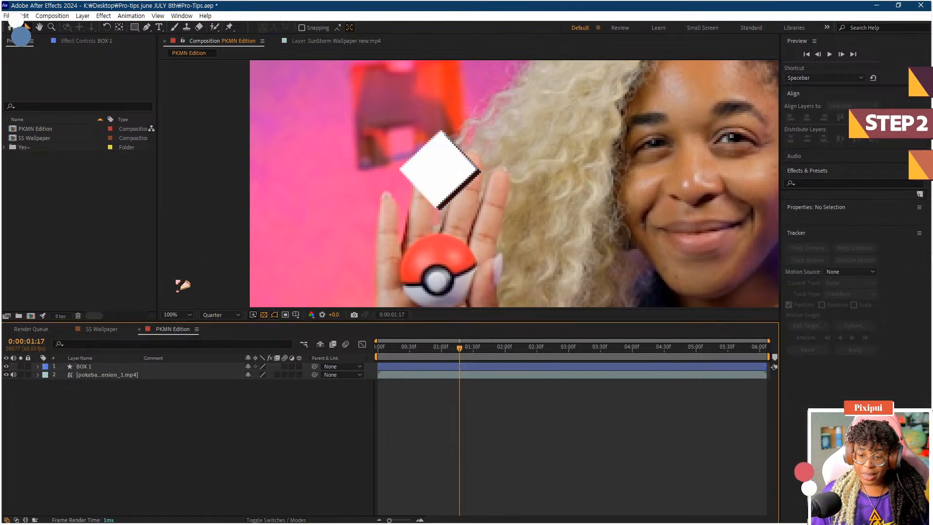
# Step: Draw a small paragraph text box inside the white diamond and enter the text PK
pyautogui.click(159, 27)
pyautogui.moveTo(419, 151); pyautogui.dragTo(456, 201)
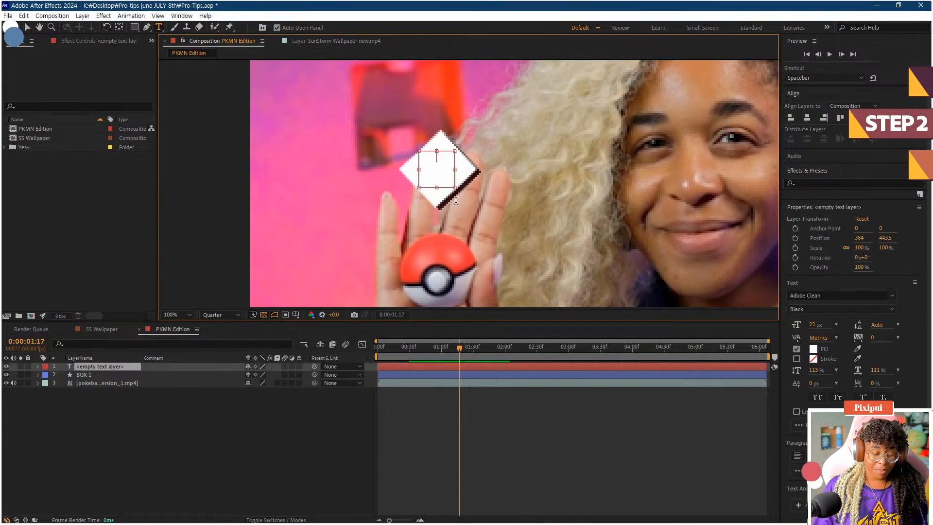
pyautogui.write('PK')
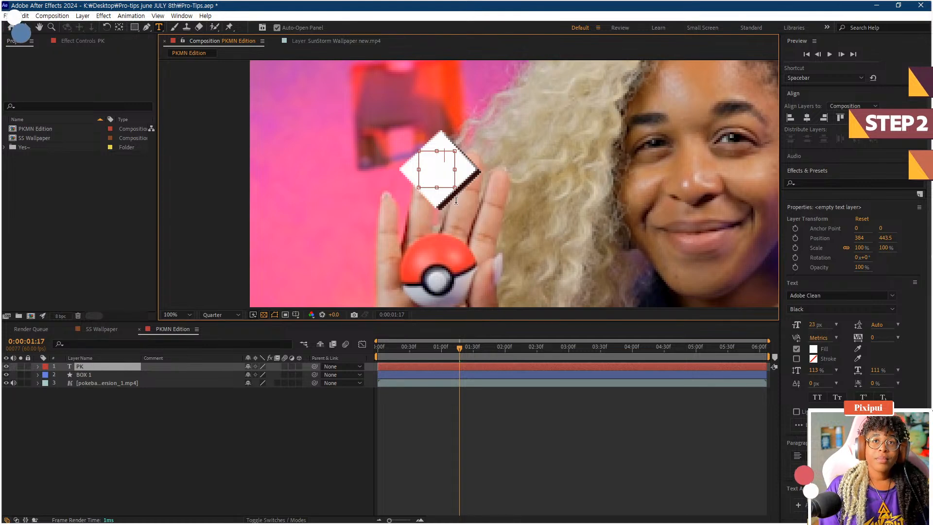
# Step: Change the fill of the PK text to black and finish editing it
pyautogui.hotkey('ctrl', 'a')
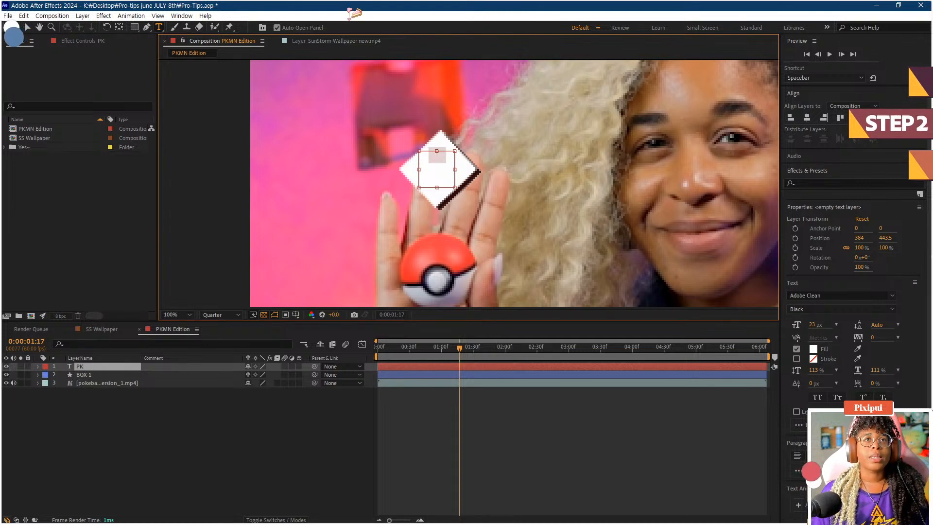
pyautogui.click(813, 348)
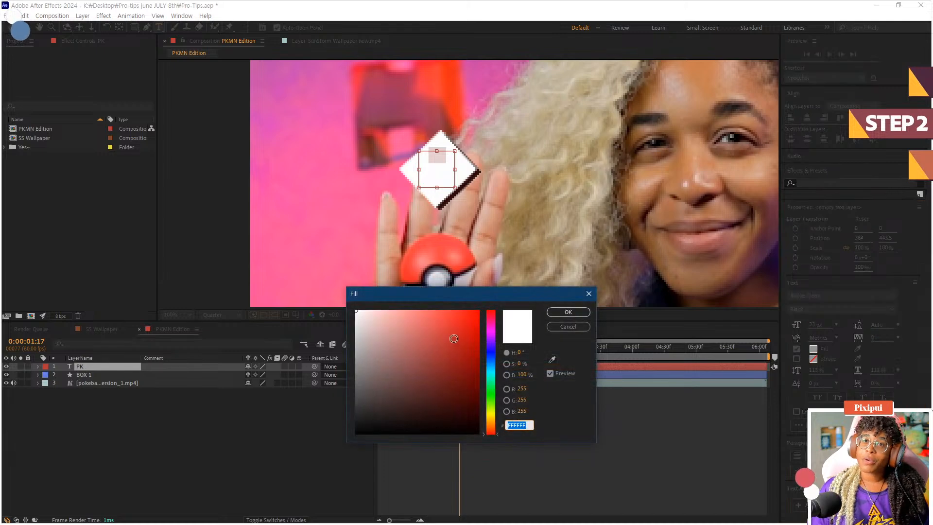
pyautogui.moveTo(416, 393); pyautogui.dragTo(377, 455)
pyautogui.click(568, 312)
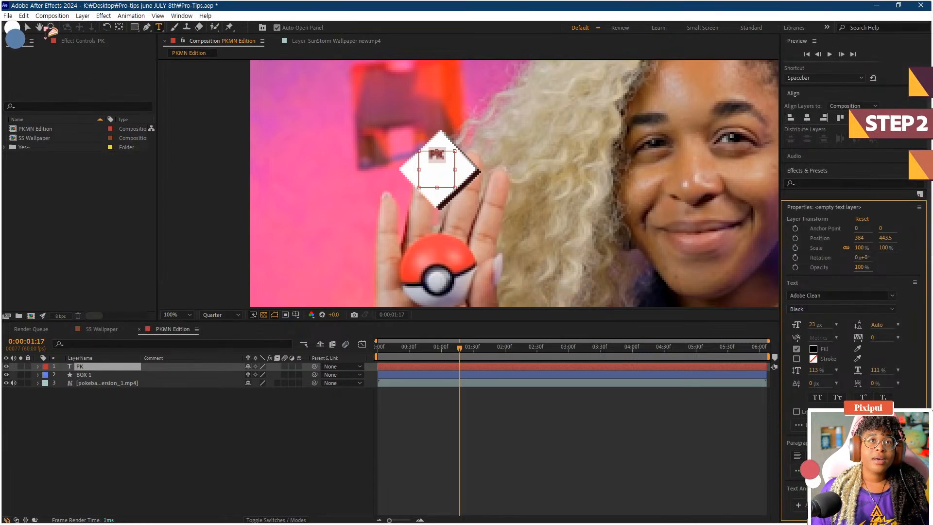
pyautogui.press('Escape')
pyautogui.press('v')
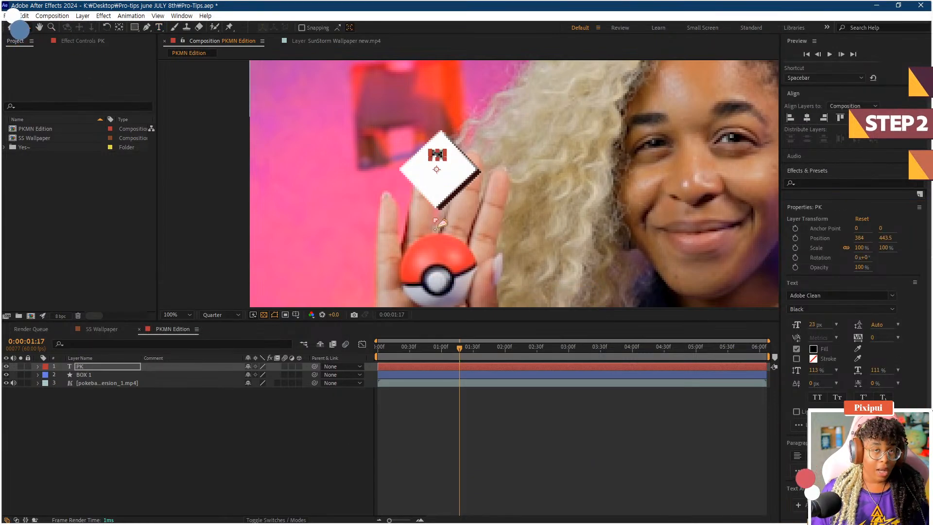
# Step: Move the PK layer's anchor point onto the letters, scale it to 238%, and reposition it to about 380, 437.5
pyautogui.click(418, 210)
pyautogui.press('y')
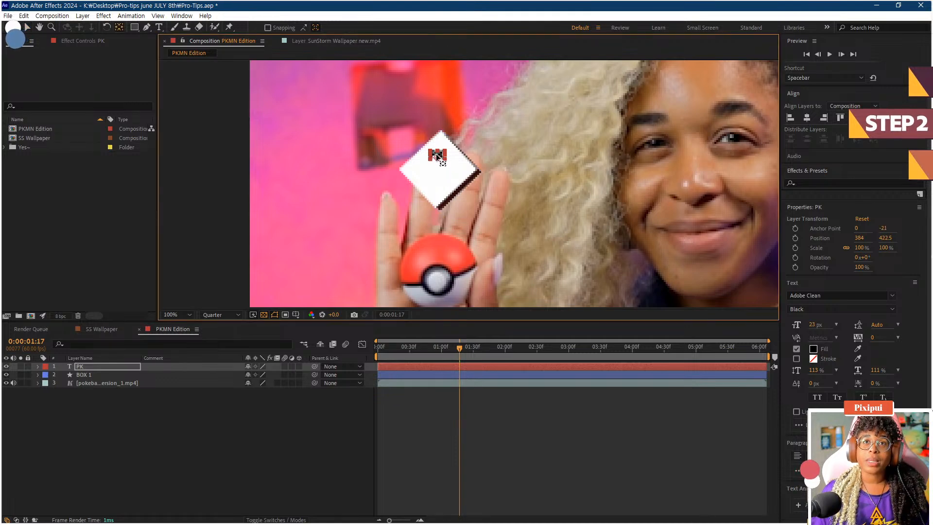
pyautogui.press('s')
pyautogui.moveTo(260, 374); pyautogui.dragTo(322, 362)
pyautogui.press('v')
pyautogui.moveTo(443, 162)
pyautogui.mouseDown()
pyautogui.moveTo(443, 174)
pyautogui.moveTo(453, 170)
pyautogui.mouseUp()
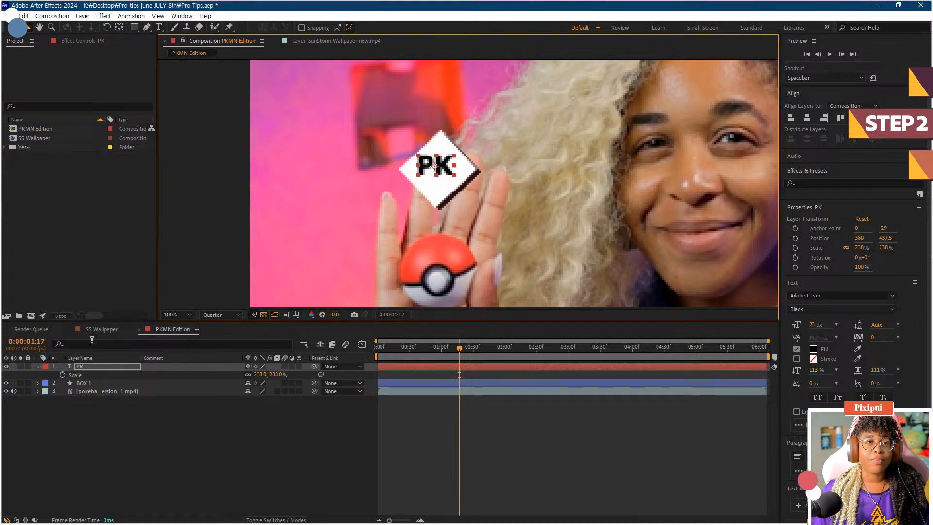
# Step: Extend the diamond's PK text to read PKMN
pyautogui.click(159, 27)
pyautogui.click(447, 180)
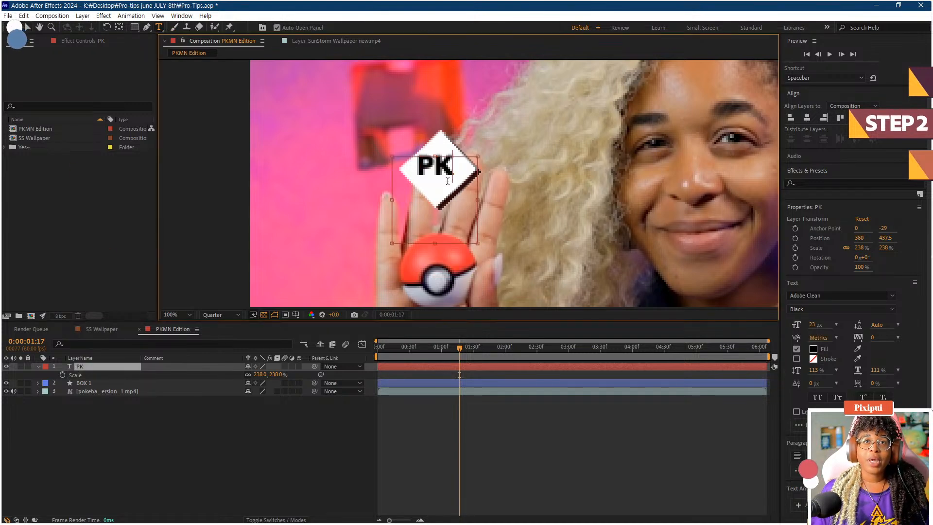
pyautogui.write('MN')
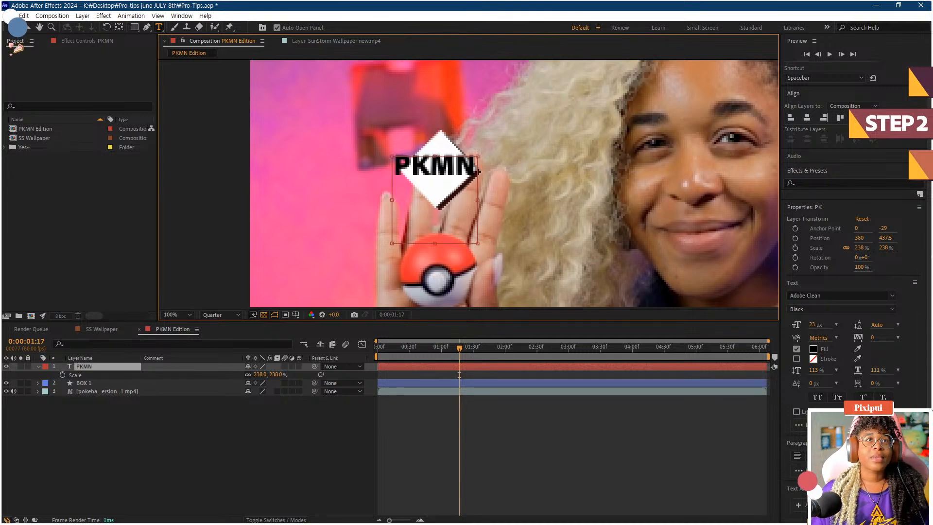
pyautogui.click(11, 26)
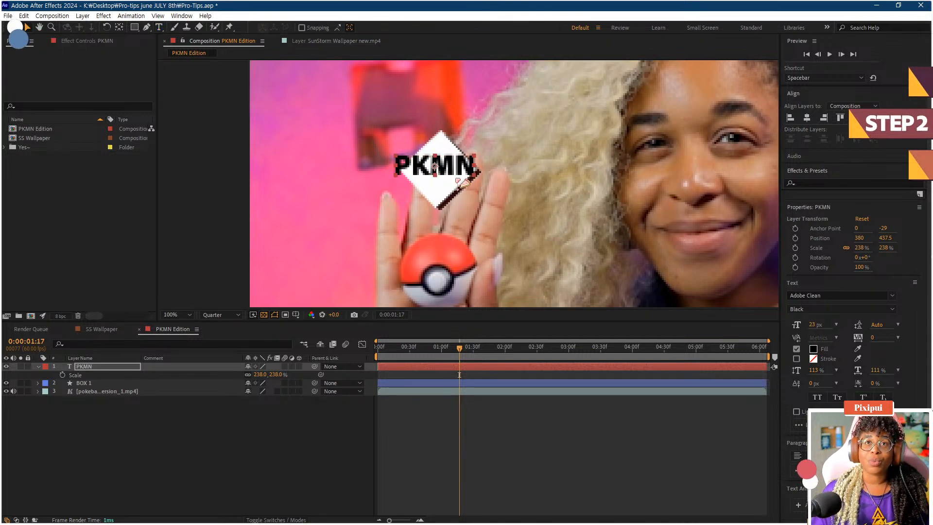
# Step: Scale the PKMN text down to 181% and center it in the diamond at about 385, 442.5
pyautogui.press('s')
pyautogui.press('s')
pyautogui.press('s')
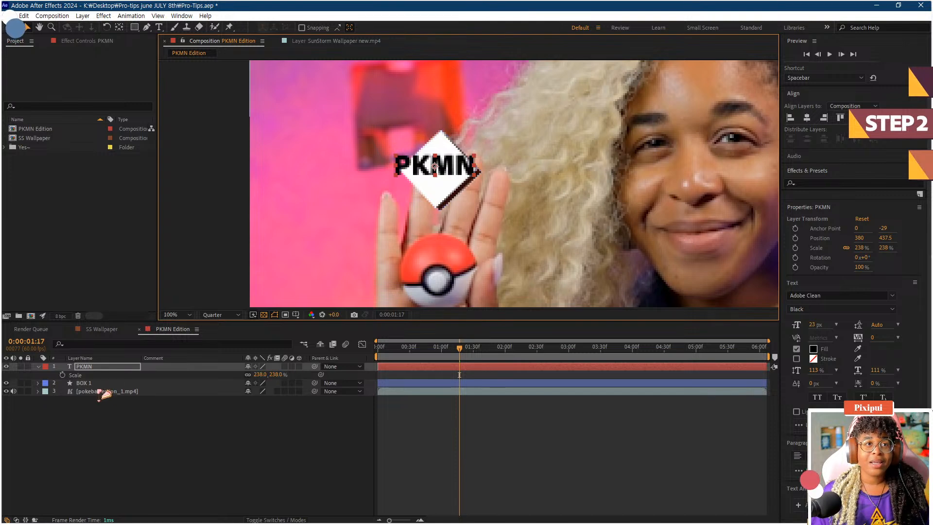
pyautogui.moveTo(254, 380); pyautogui.dragTo(234, 380)
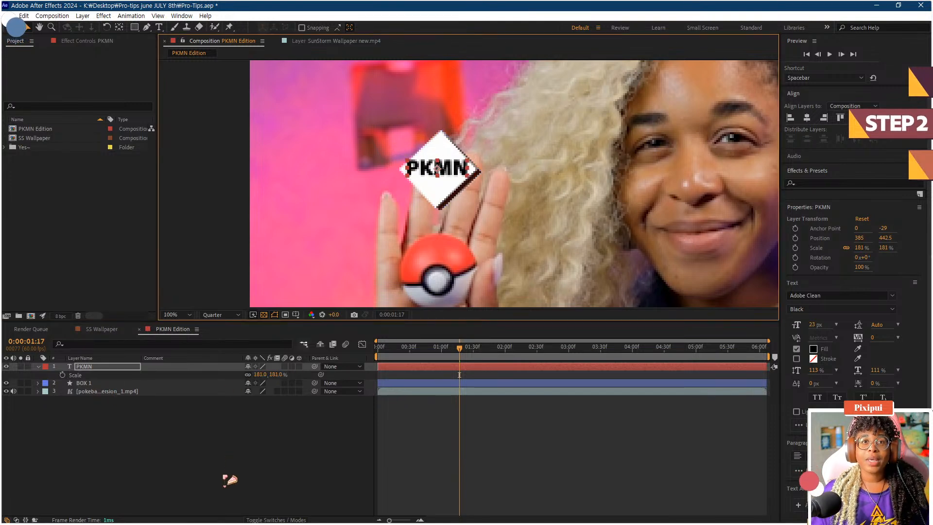
# Step: Try parenting the PKMN text to the Pokéball footage and to BOX 1, and undo the BOX 1 link
pyautogui.click(240, 416)
pyautogui.click(90, 358)
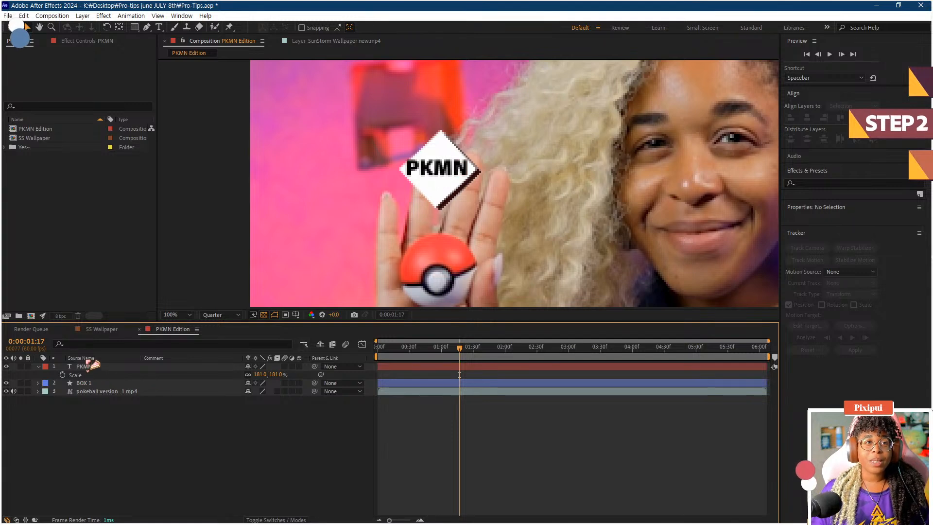
pyautogui.click(81, 358)
pyautogui.click(85, 366)
pyautogui.moveTo(315, 366); pyautogui.dragTo(99, 391)
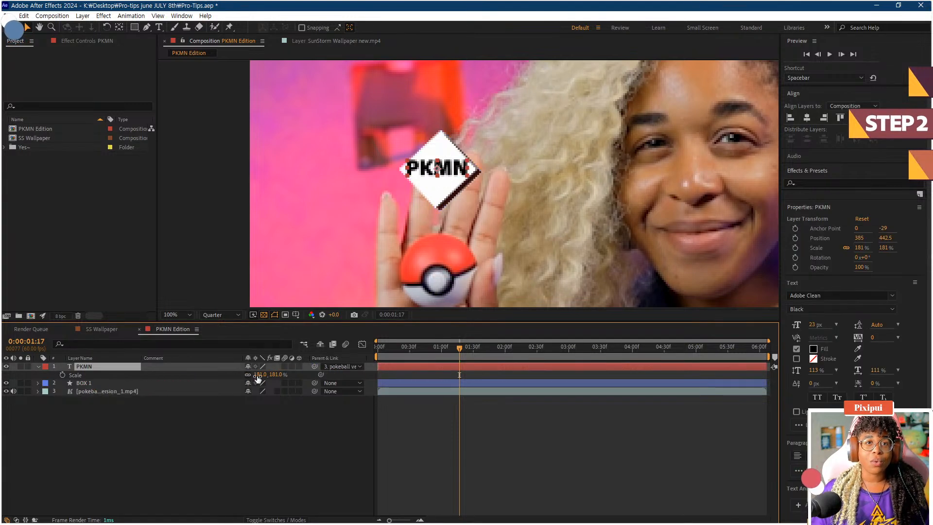
pyautogui.moveTo(314, 367); pyautogui.dragTo(100, 383)
pyautogui.click(84, 383)
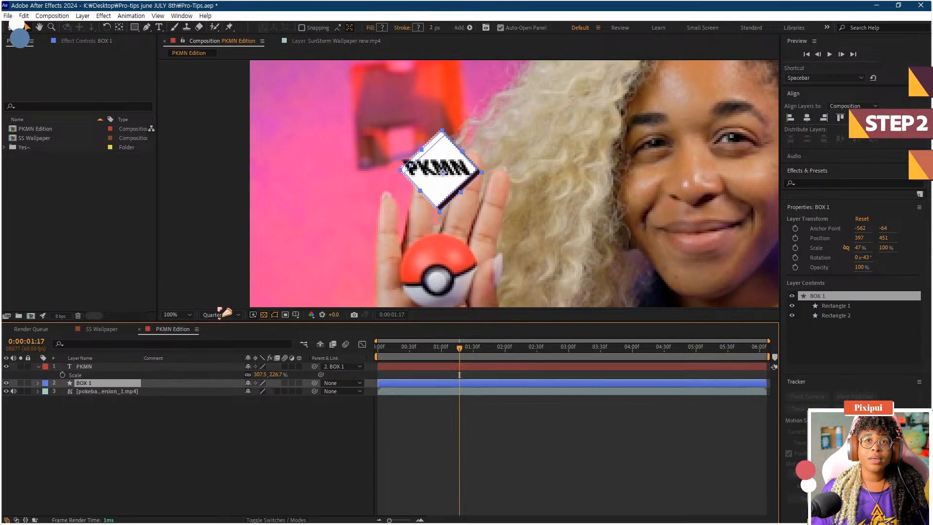
pyautogui.hotkey('ctrl', 'z')
pyautogui.click(121, 410)
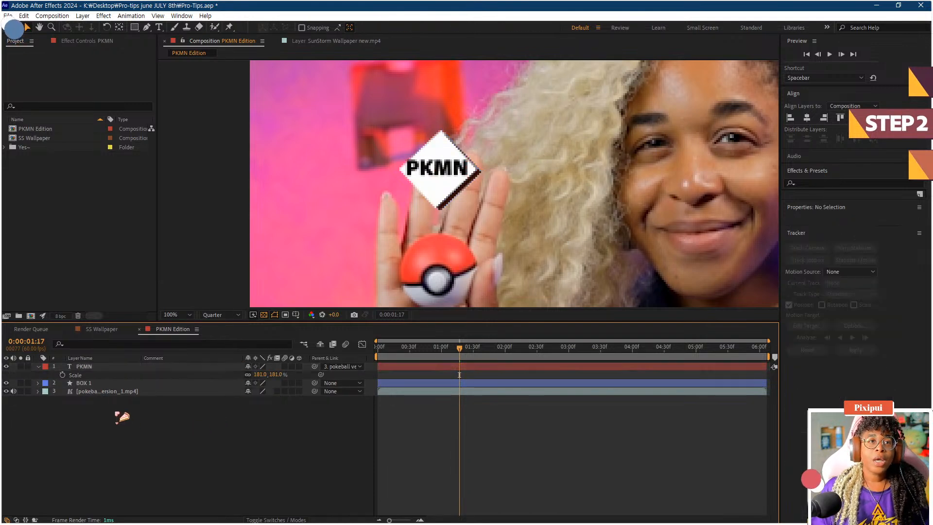
# Step: Create a null object and place it over the diamond's lower part, at about position 352, 448
pyautogui.rightClick(116, 411)
pyautogui.moveTo(167, 296)
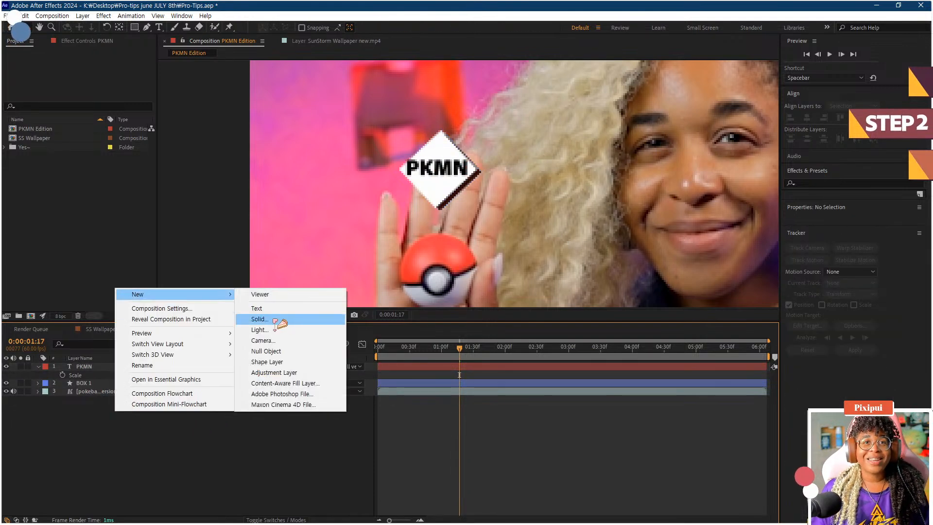
pyautogui.click(283, 355)
pyautogui.press(',')
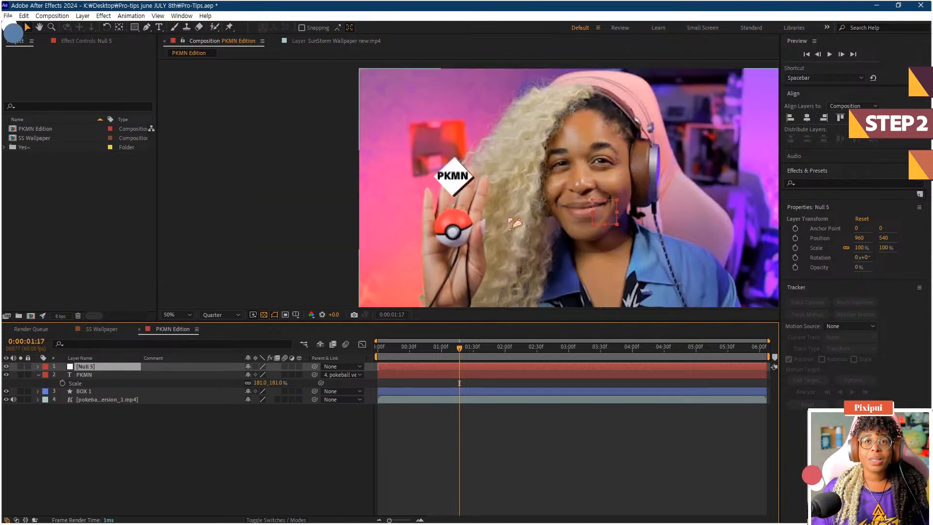
pyautogui.moveTo(609, 220); pyautogui.dragTo(458, 193)
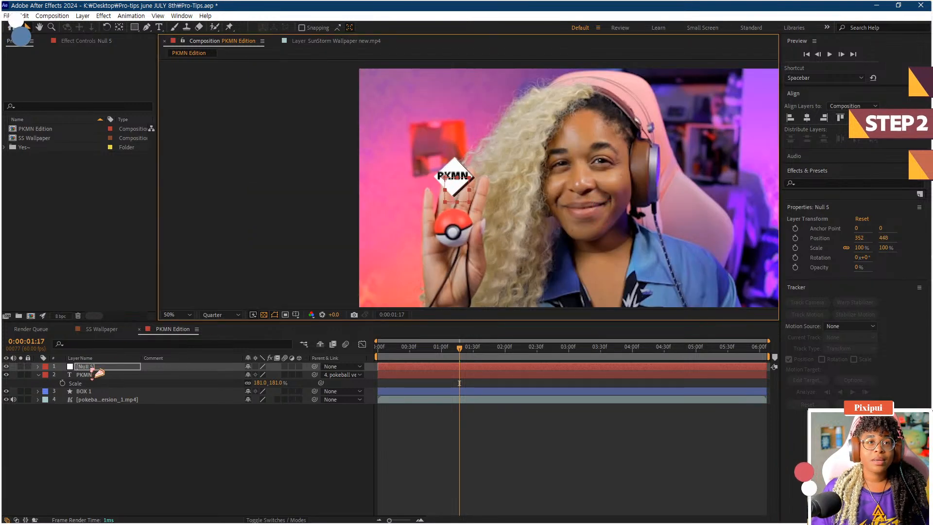
# Step: Rename the new null object to HOLDER
pyautogui.rightClick(86, 367)
pyautogui.click(114, 337)
pyautogui.write('HOLD')
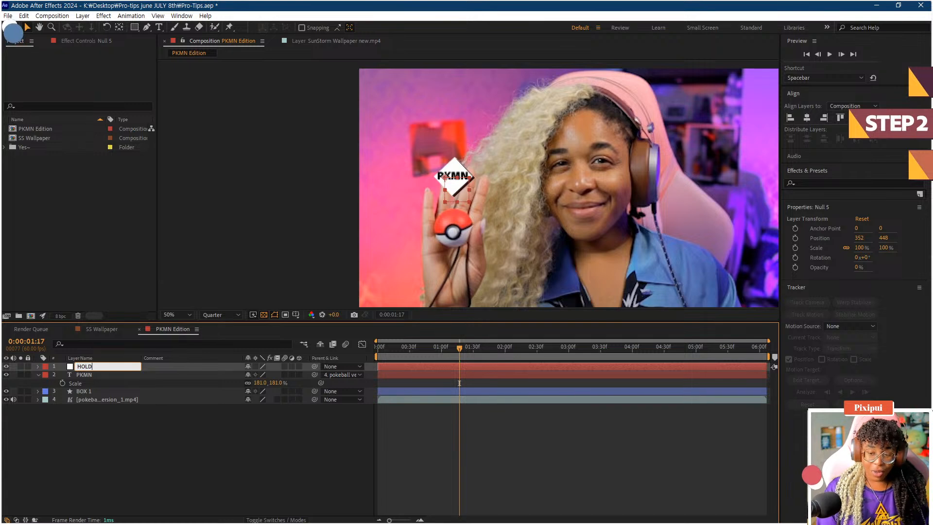
pyautogui.write('ER')
pyautogui.press('Return')
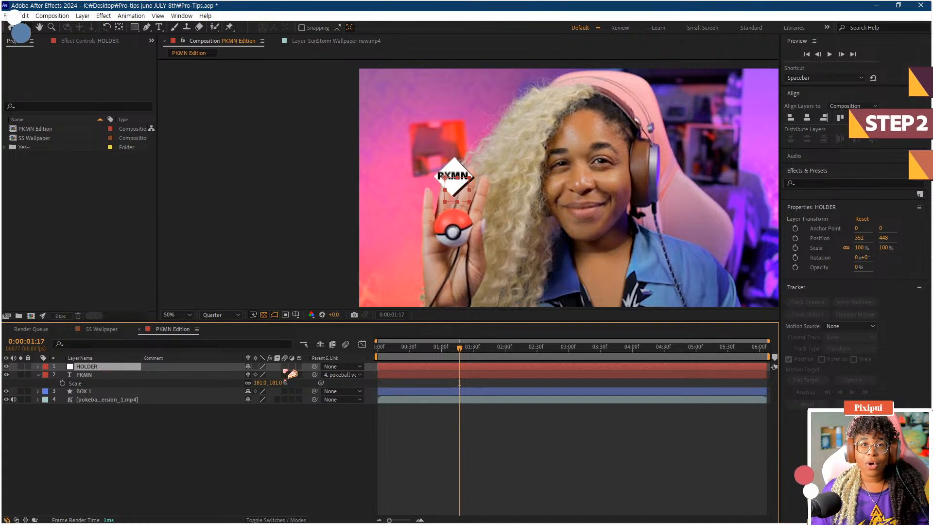
# Step: Parent the HOLDER null to BOX 1 and the PKMN text to HOLDER
pyautogui.moveTo(316, 369); pyautogui.dragTo(142, 394)
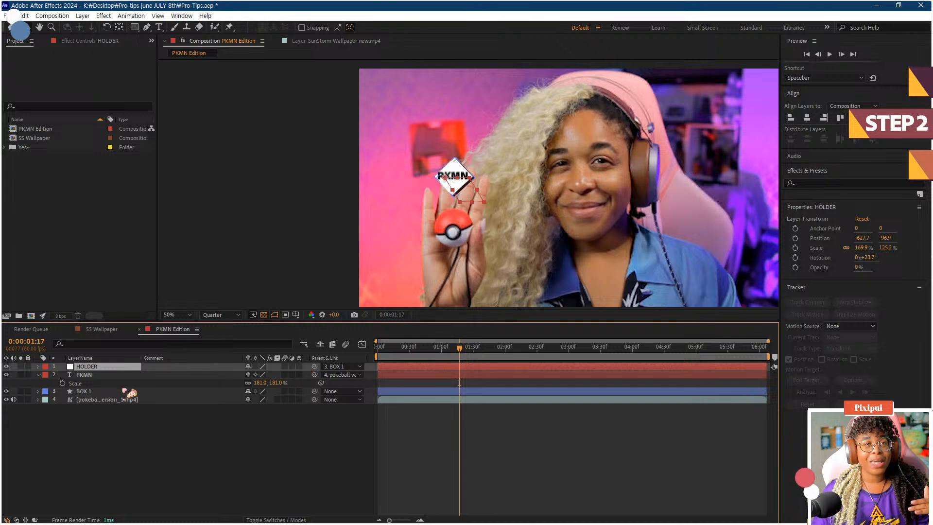
pyautogui.click(105, 377)
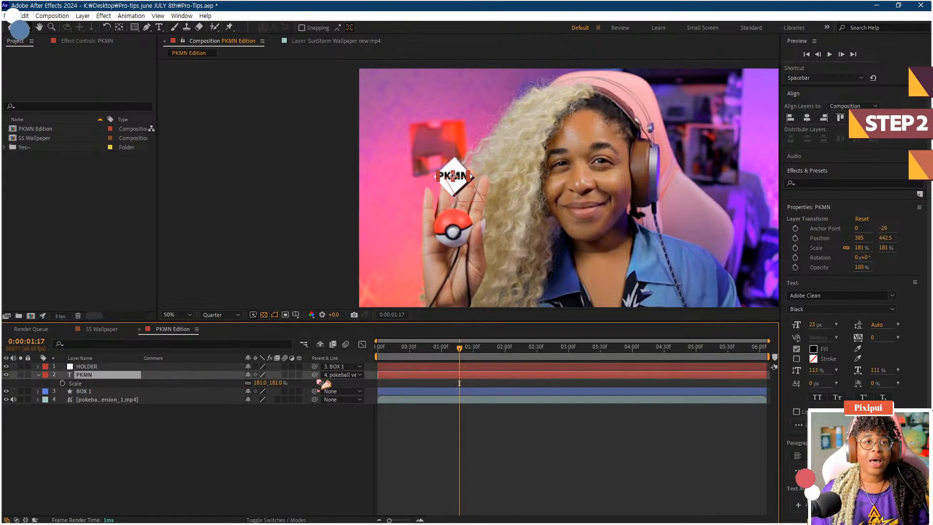
pyautogui.moveTo(314, 375); pyautogui.dragTo(86, 366)
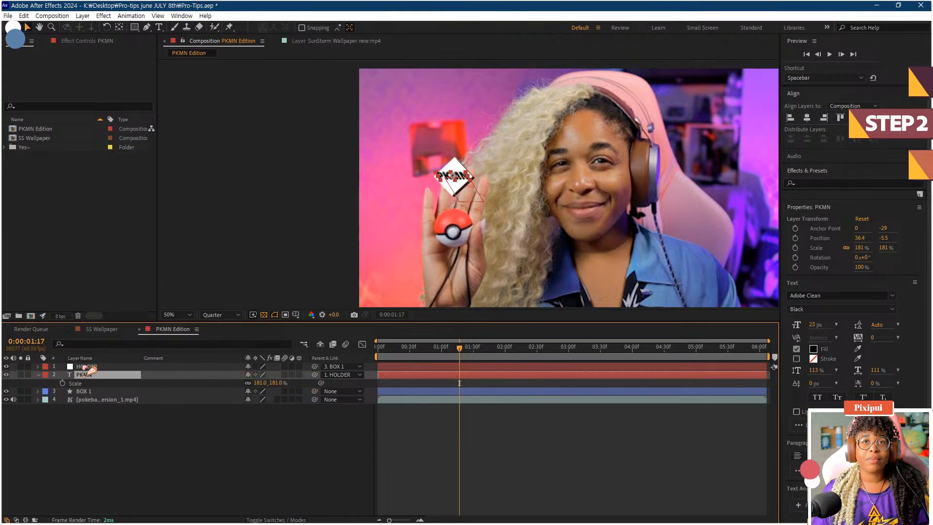
pyautogui.press('.')
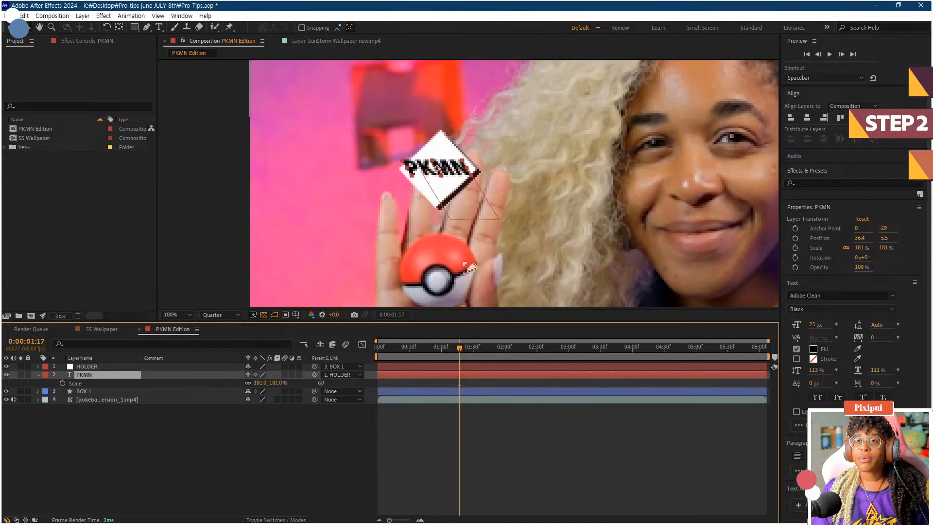
pyautogui.moveTo(877, 344); pyautogui.dragTo(897, 374)
pyautogui.hotkey('ctrl', 'z')
pyautogui.hotkey('ctrl', 'z')
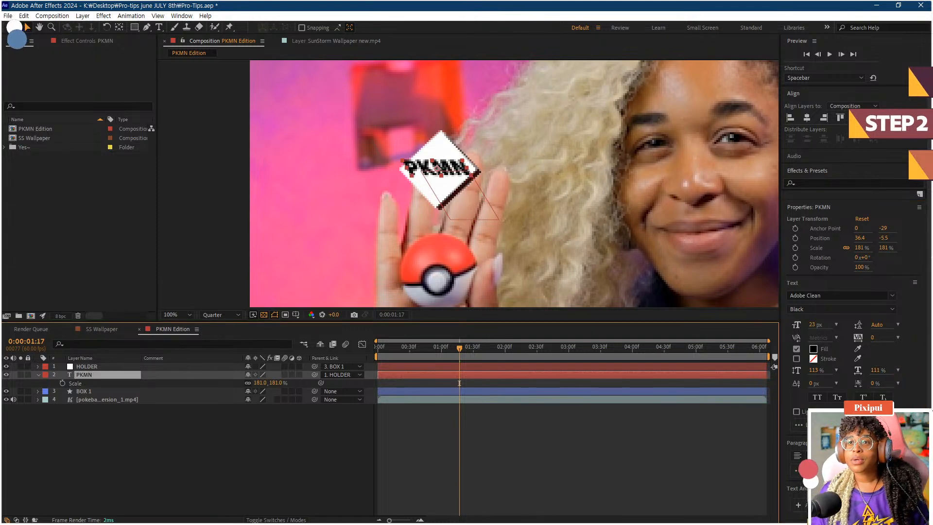
pyautogui.scroll(-3, 854, 301)
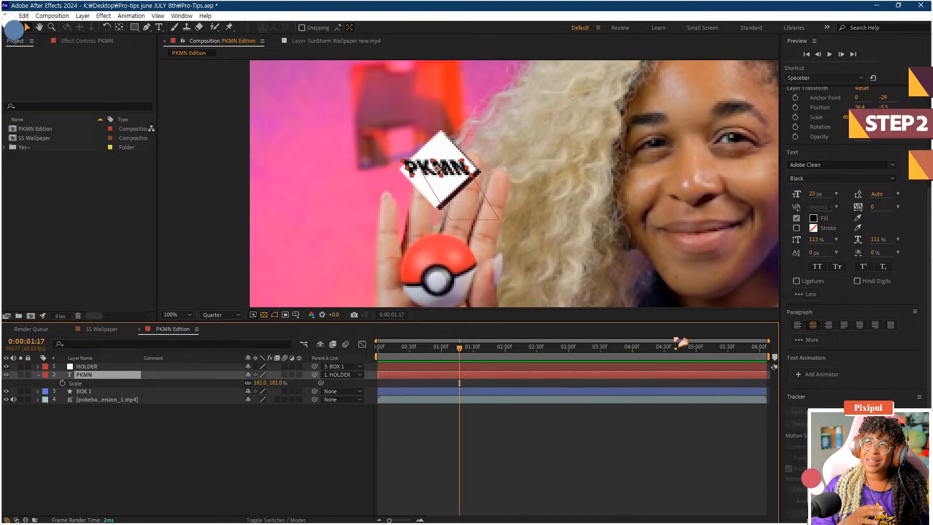
# Step: Undo the HOLDER null's parenting links, placement, renaming and creation
pyautogui.click(219, 425)
pyautogui.hotkey('ctrl', 'z')
pyautogui.hotkey('ctrl', 'z')
pyautogui.hotkey('ctrl', 'z')
pyautogui.hotkey('ctrl', 'z')
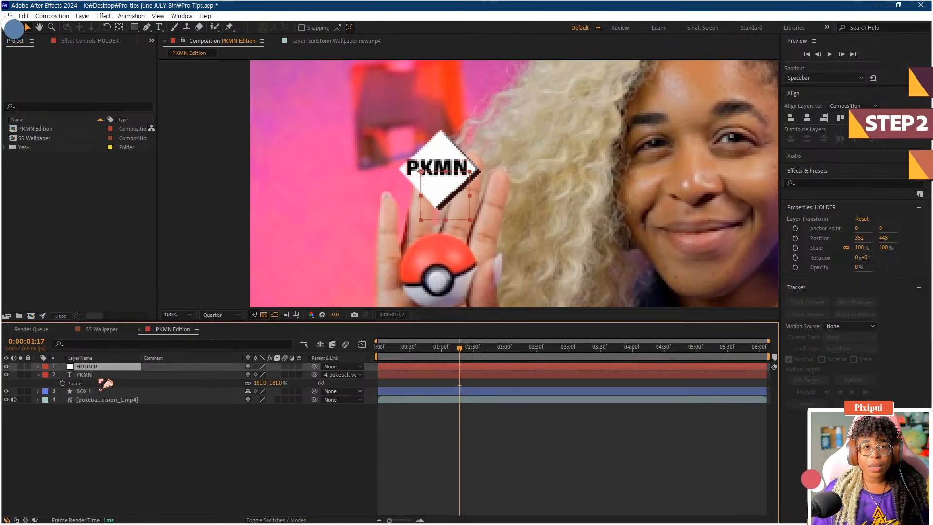
pyautogui.hotkey('ctrl', 'z')
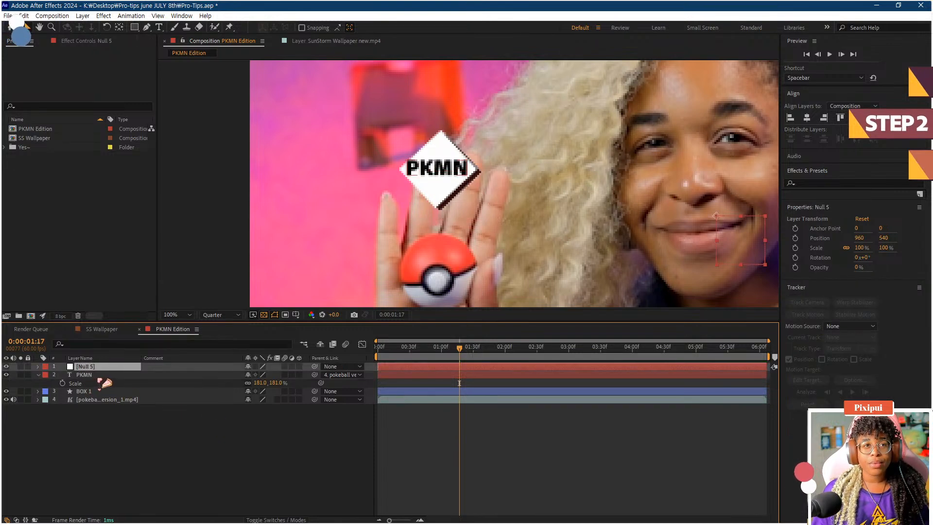
pyautogui.hotkey('ctrl', 'z')
# Step: Pre-compose the PKMN text and BOX 1 layers into a new composition named THE THING
pyautogui.click(92, 367)
pyautogui.keyDown('shift'); pyautogui.click(95, 384); pyautogui.keyUp('shift')
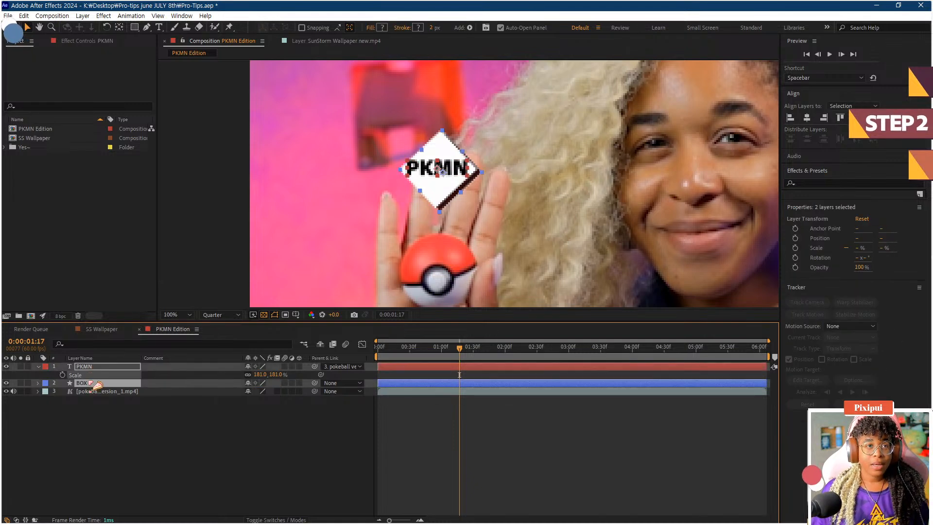
pyautogui.hotkey('ctrl', 'shift', 'c')
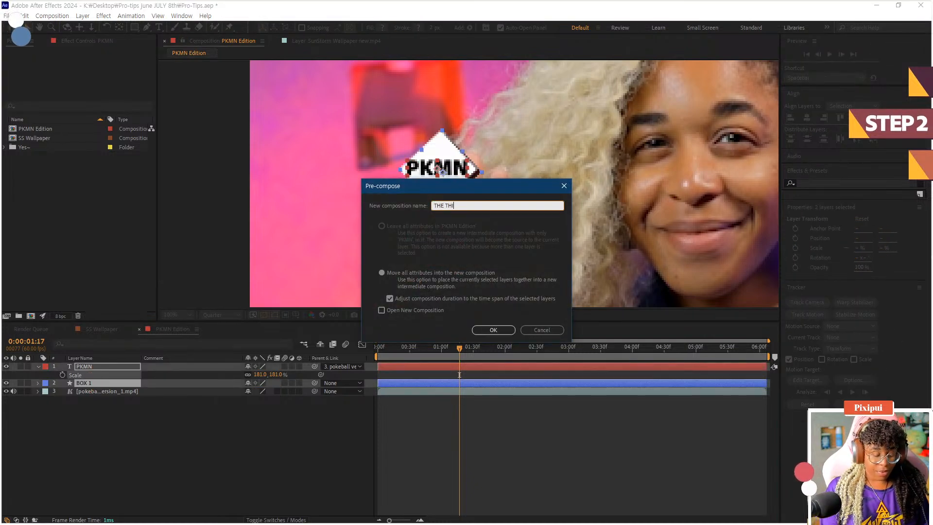
pyautogui.press('Return')
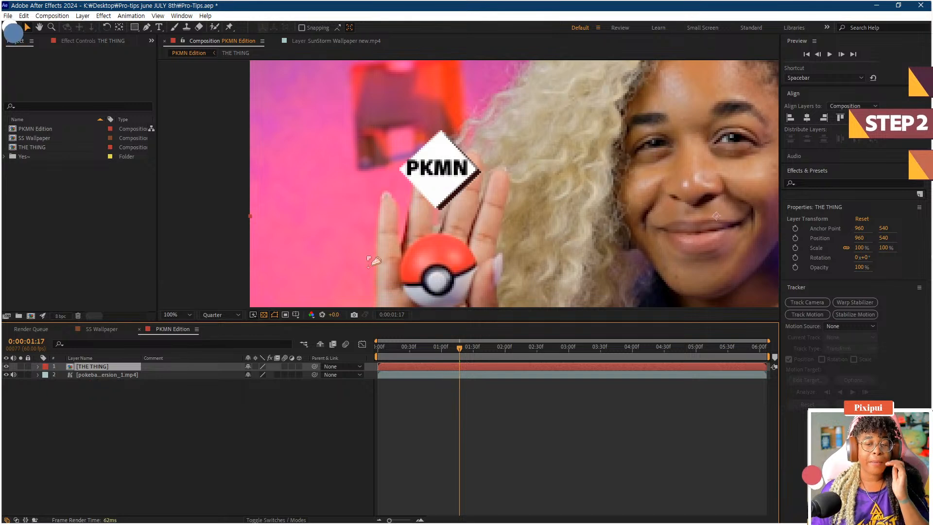
# Step: Move THE THING's anchor point onto the centre of the PKMN diamond, at about 392, 450
pyautogui.scroll(-4, 464, 202)
pyautogui.scroll(2, 425, 193)
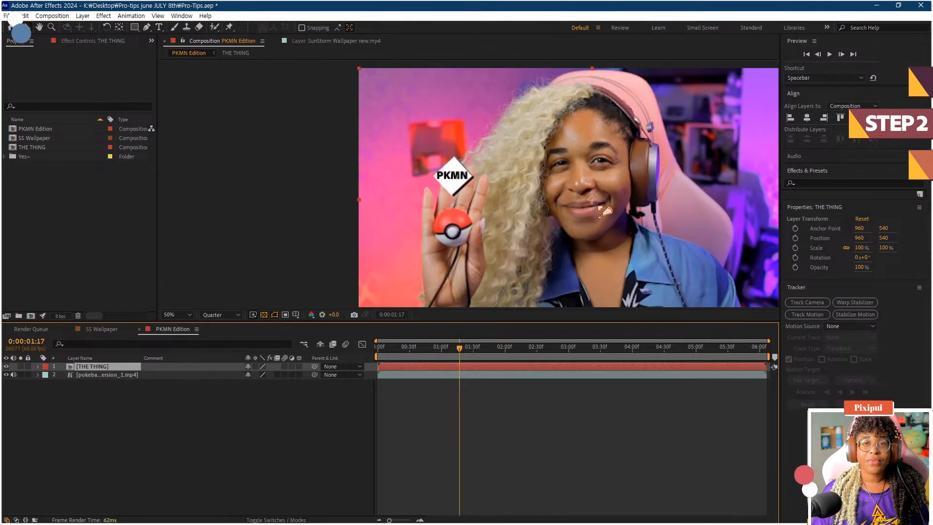
pyautogui.press('y')
pyautogui.moveTo(591, 199); pyautogui.dragTo(494, 190)
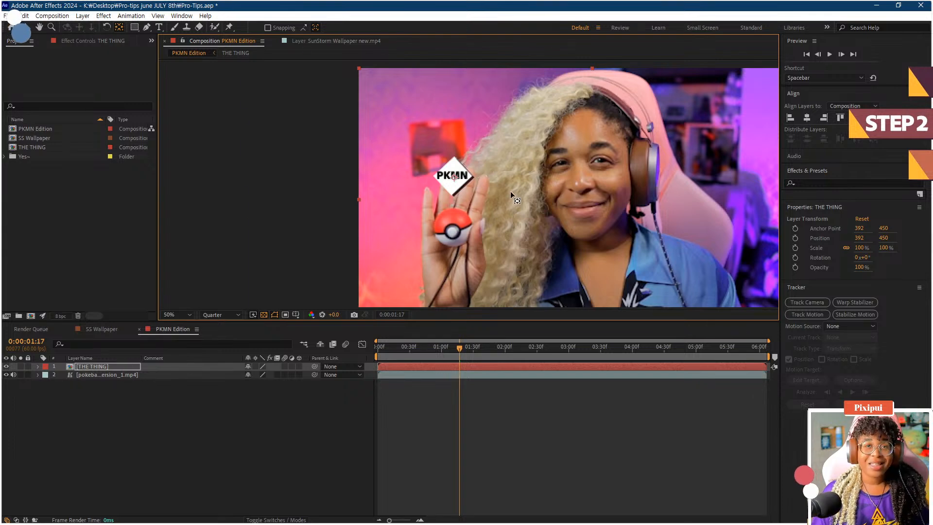
pyautogui.scroll(2, 489, 190)
pyautogui.click(91, 441)
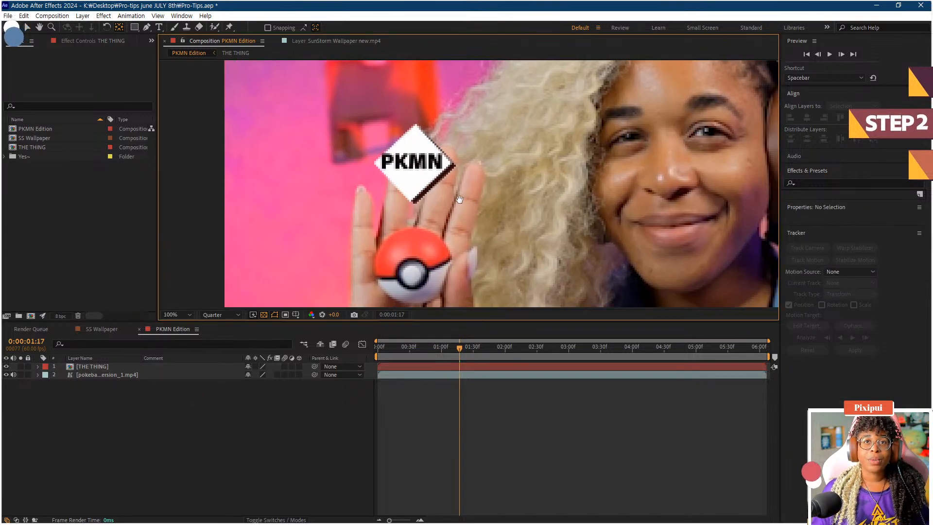
pyautogui.moveTo(459, 199); pyautogui.dragTo(432, 195)
pyautogui.click(90, 367)
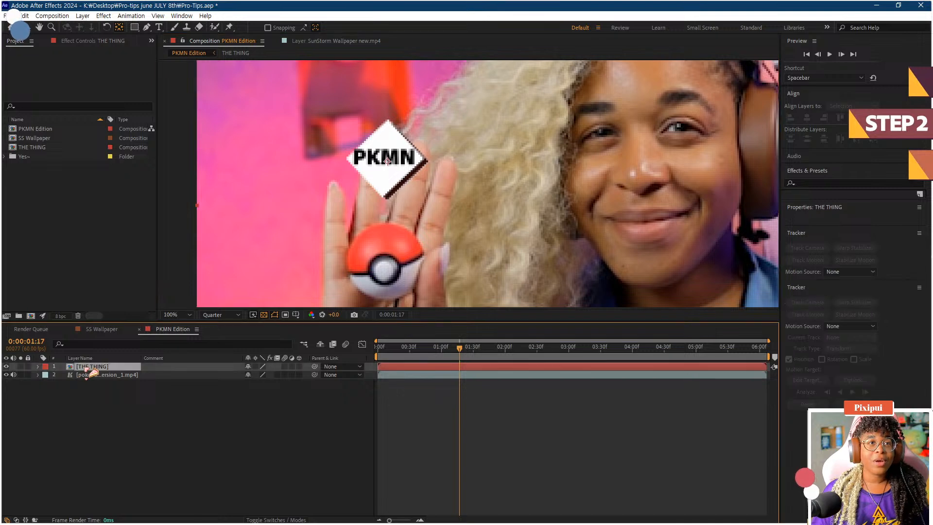
pyautogui.click(167, 418)
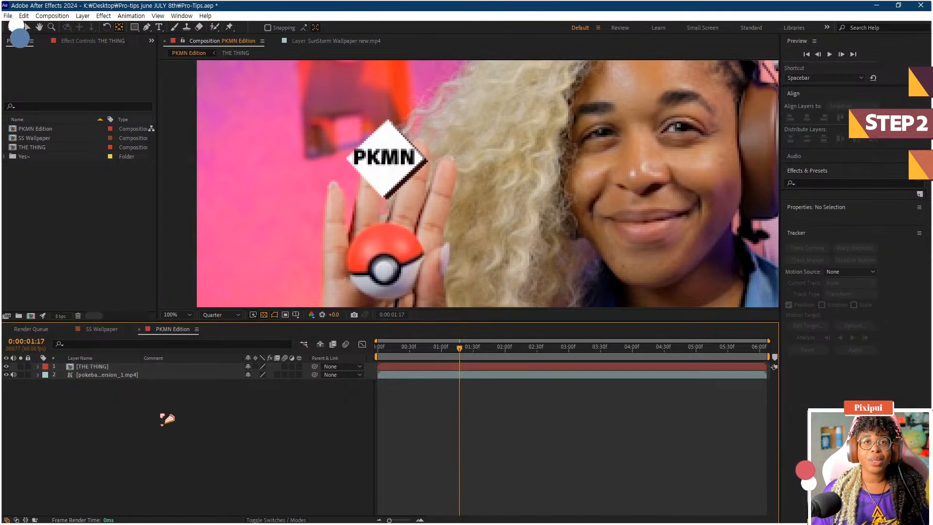
# Step: Create a null object and place it between THE THING and the Pokéball footage in the layer order
pyautogui.rightClick(120, 404)
pyautogui.moveTo(155, 401)
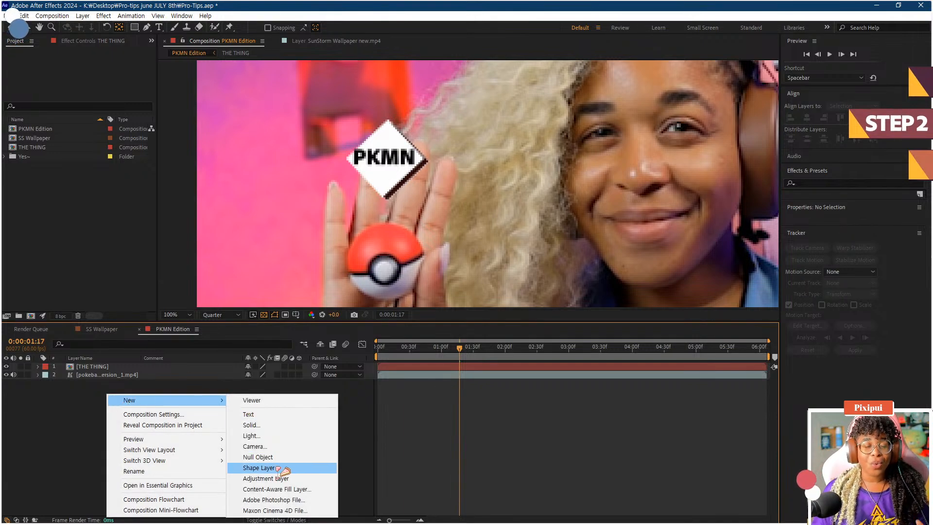
pyautogui.click(257, 457)
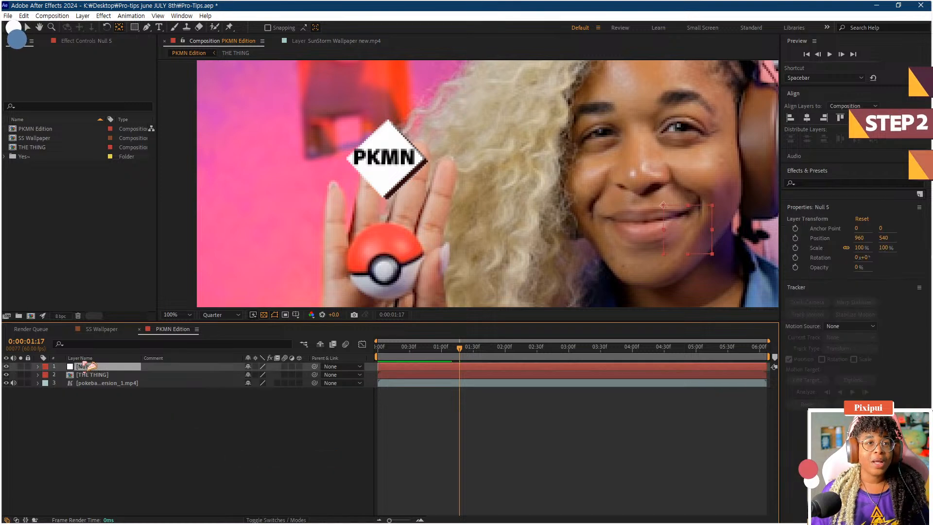
pyautogui.moveTo(90, 366)
pyautogui.mouseDown()
pyautogui.moveTo(89, 383)
pyautogui.moveTo(100, 381)
pyautogui.mouseUp()
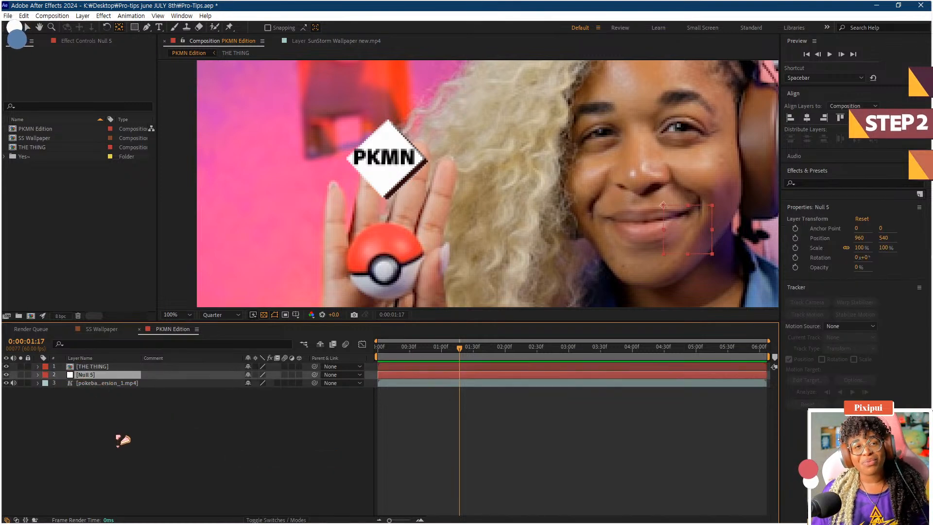
# Step: Start Track Motion on the Pokéball footage and place the track point on the ball's round centre button
pyautogui.click(111, 384)
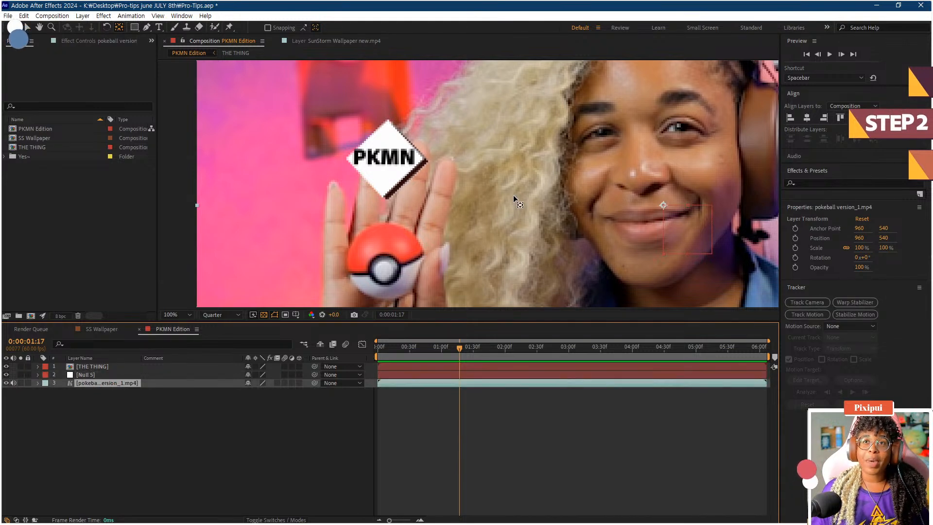
pyautogui.press(',')
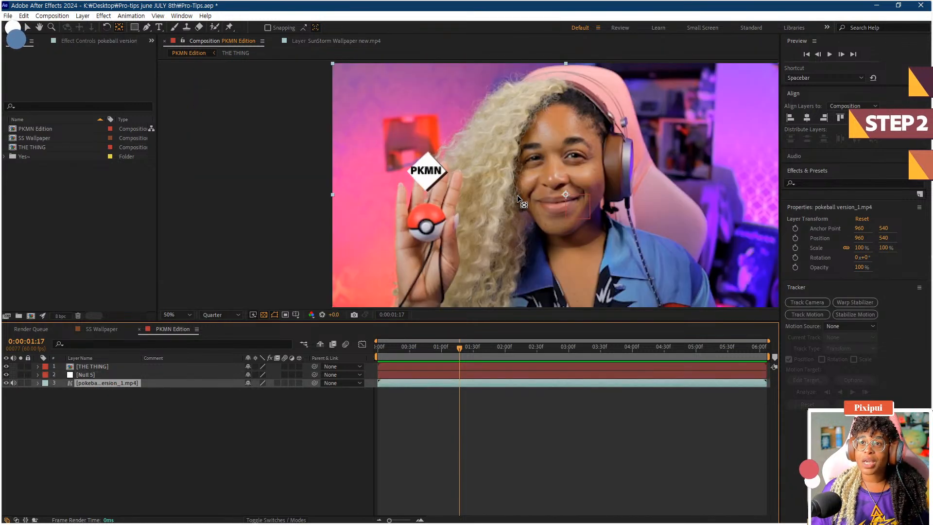
pyautogui.click(815, 321)
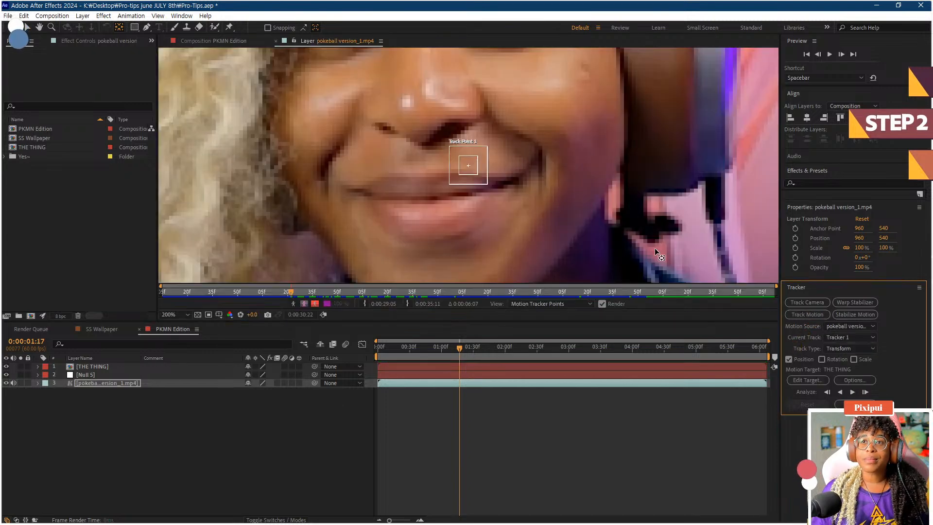
pyautogui.press(',')
pyautogui.press(',')
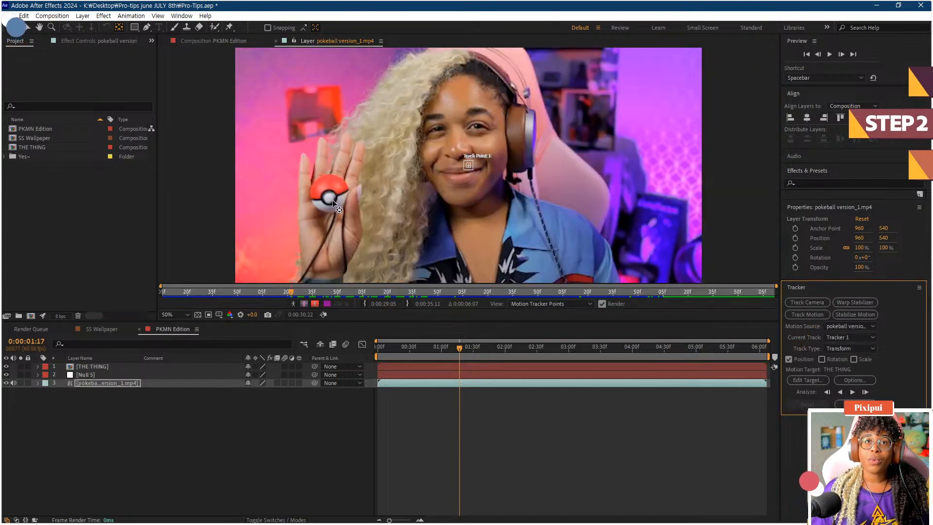
pyautogui.moveTo(459, 161); pyautogui.dragTo(433, 180)
pyautogui.scroll(1, 515, 168)
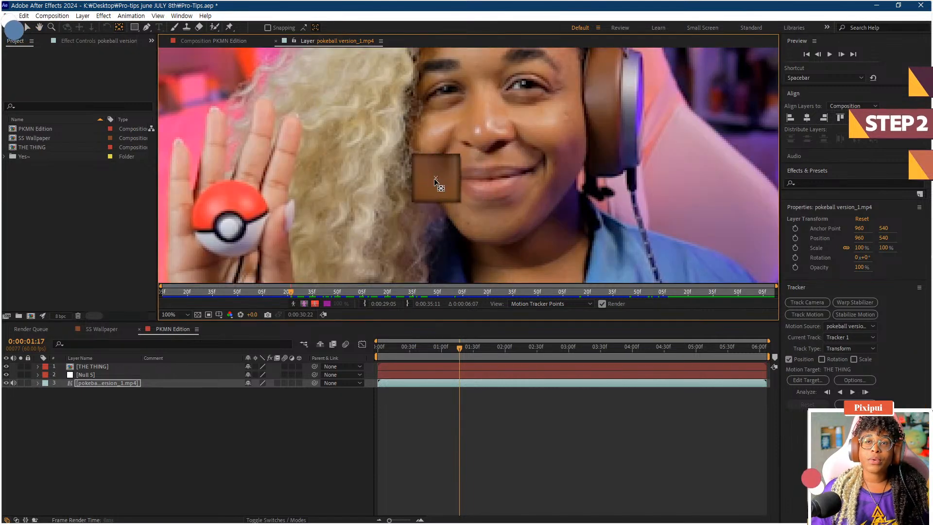
pyautogui.moveTo(232, 226); pyautogui.dragTo(233, 227)
pyautogui.moveTo(261, 197); pyautogui.dragTo(314, 177)
pyautogui.scroll(3, 315, 178)
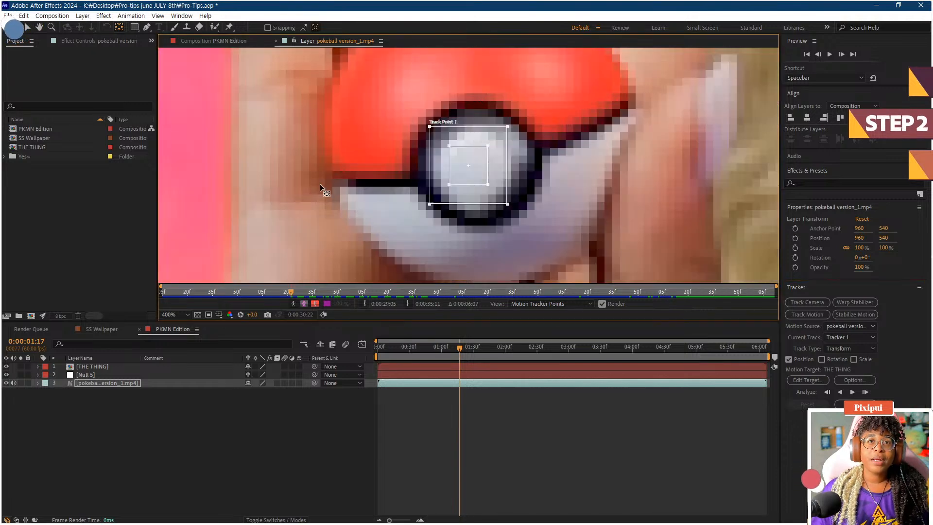
pyautogui.moveTo(469, 165); pyautogui.dragTo(412, 157)
pyautogui.scroll(-3, 530, 115)
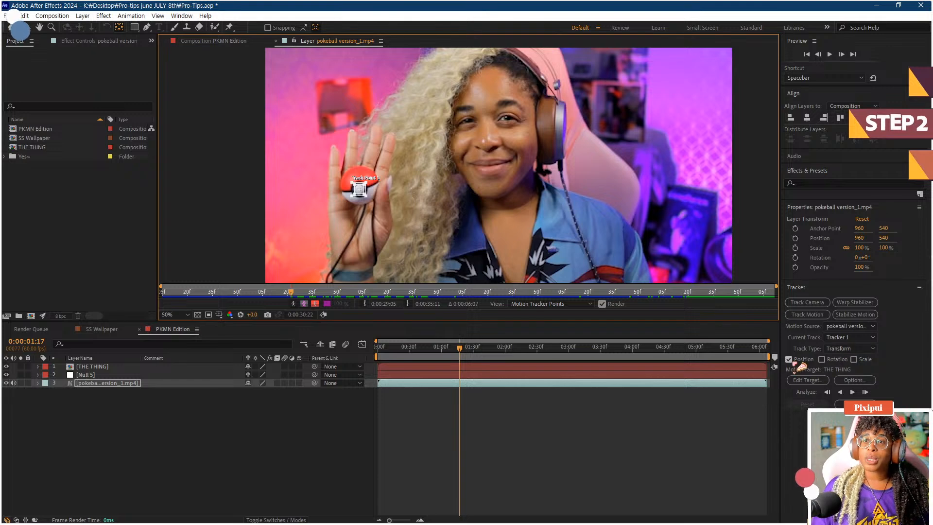
# Step: Set the tracker's motion target to Null 5 and analyze the Pokéball footage forward to its end
pyautogui.click(807, 380)
pyautogui.click(486, 254)
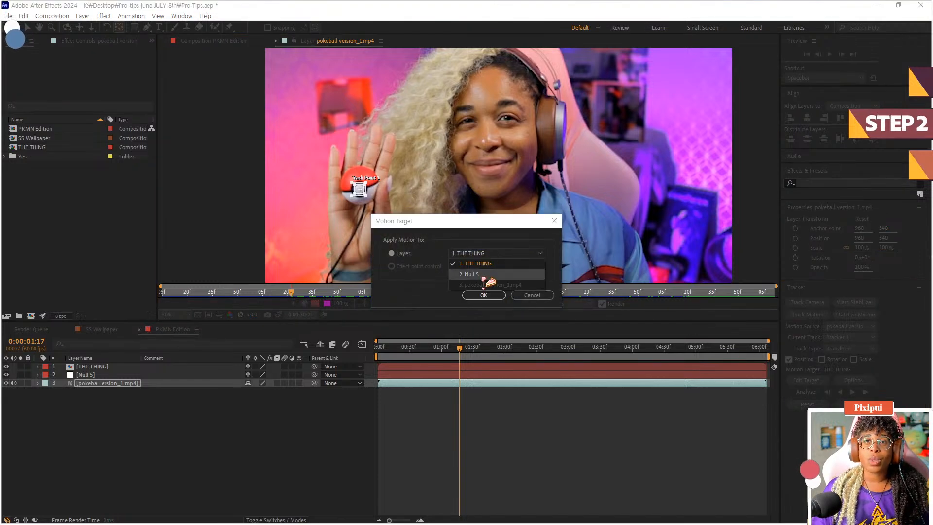
pyautogui.click(469, 274)
pyautogui.click(483, 294)
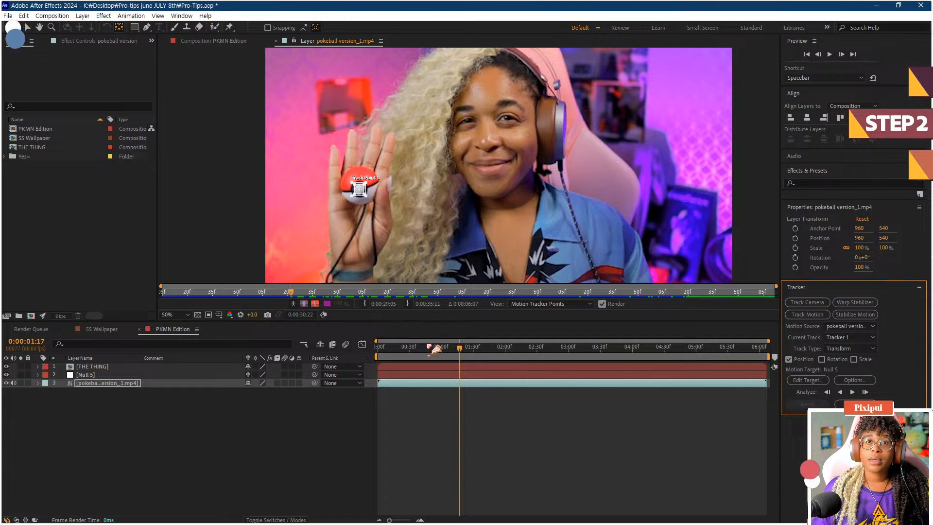
pyautogui.moveTo(387, 350); pyautogui.dragTo(465, 350)
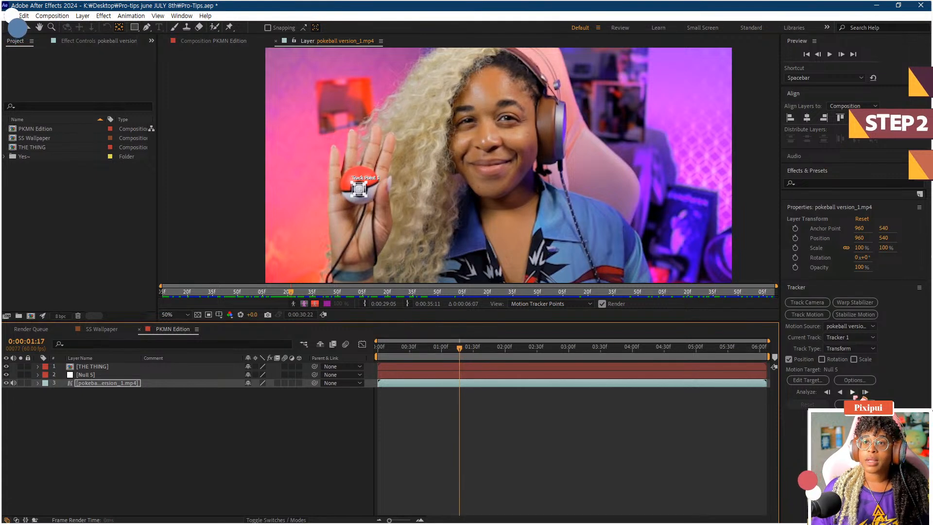
pyautogui.click(853, 391)
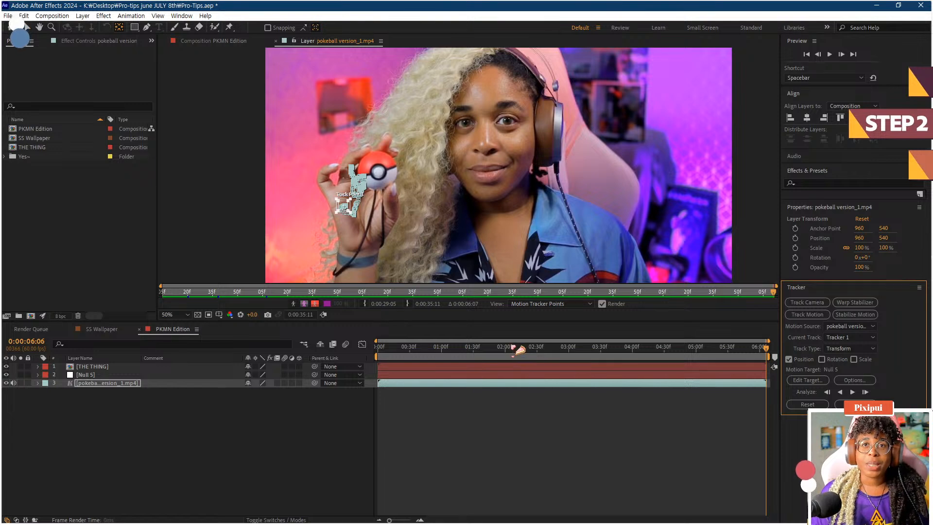
# Step: Locate the shot change at 0:00:04:35 and split the Pokéball footage layer there
pyautogui.moveTo(511, 347); pyautogui.dragTo(676, 351)
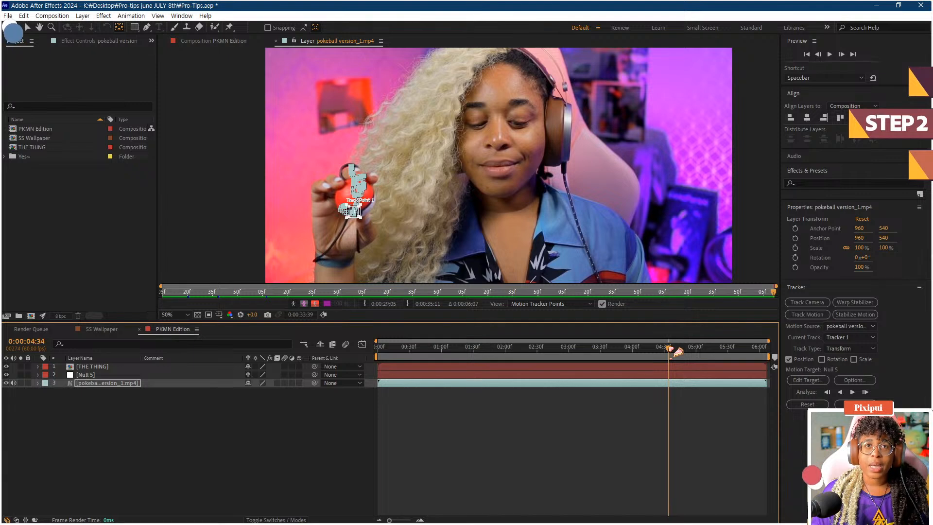
pyautogui.moveTo(669, 348); pyautogui.dragTo(670, 347)
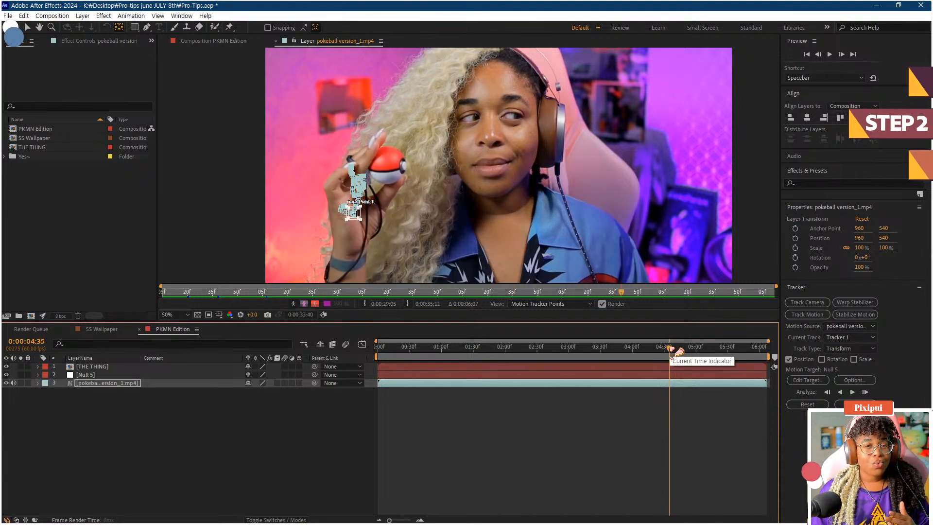
pyautogui.click(420, 520)
pyautogui.click(420, 520)
pyautogui.click(420, 520)
pyautogui.moveTo(671, 348); pyautogui.dragTo(670, 349)
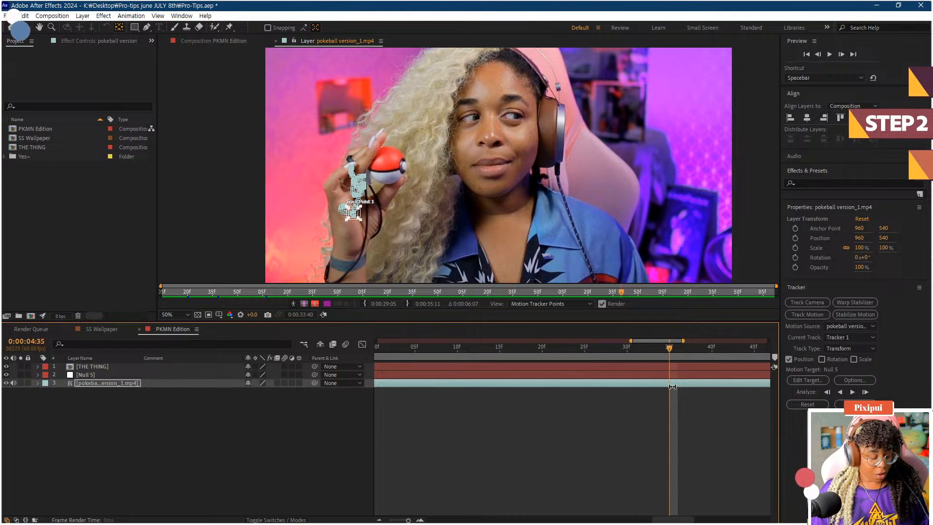
pyautogui.hotkey('ctrl', 'shift', 'd')
pyautogui.press(';')
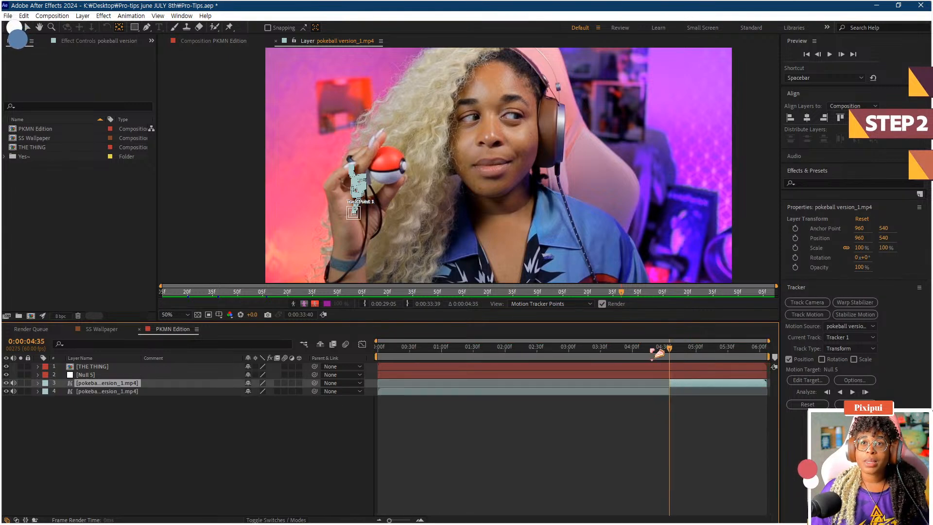
# Step: Apply the tracking data of the footage's first part to the null in X and Y
pyautogui.click(657, 388)
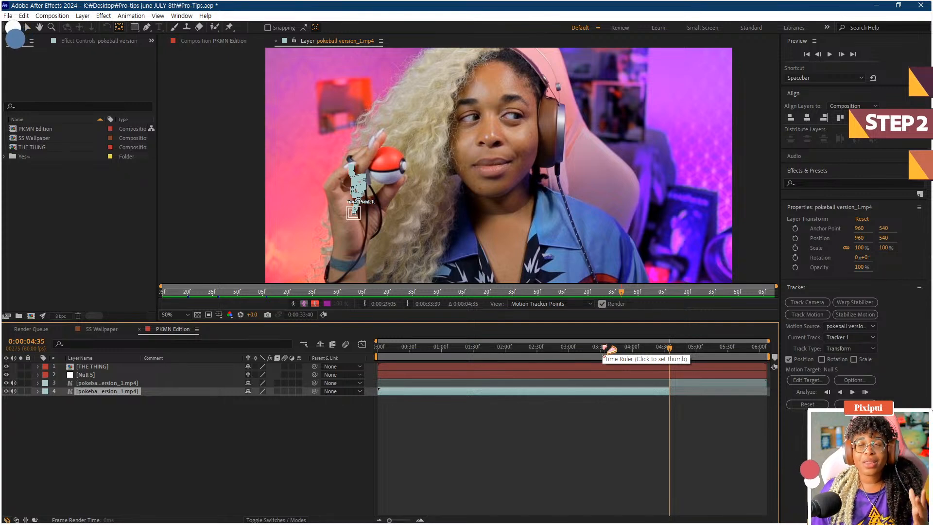
pyautogui.click(419, 352)
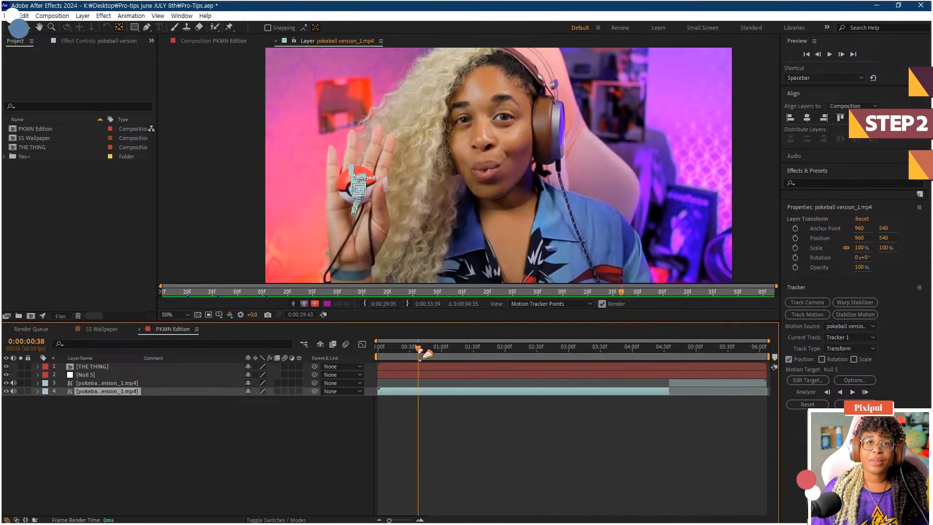
pyautogui.moveTo(424, 354)
pyautogui.mouseDown()
pyautogui.moveTo(484, 354)
pyautogui.moveTo(425, 354)
pyautogui.mouseUp()
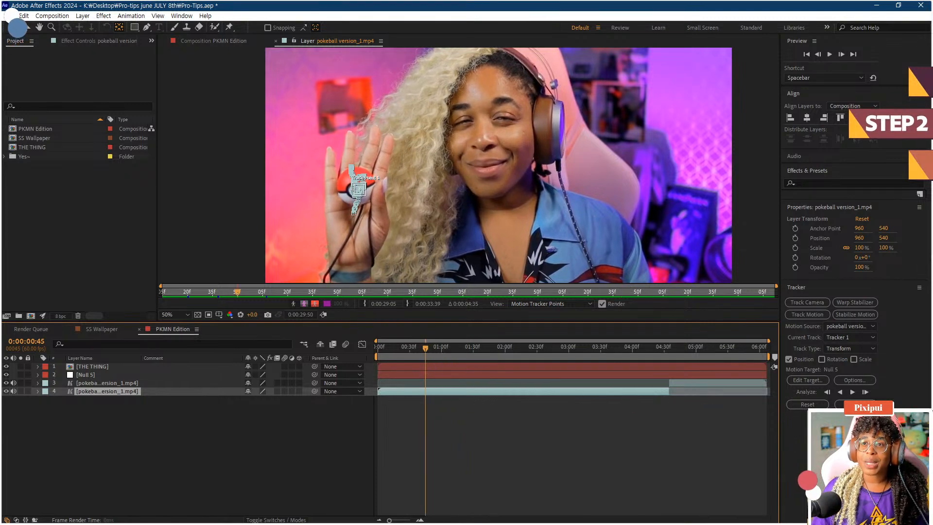
pyautogui.click(855, 404)
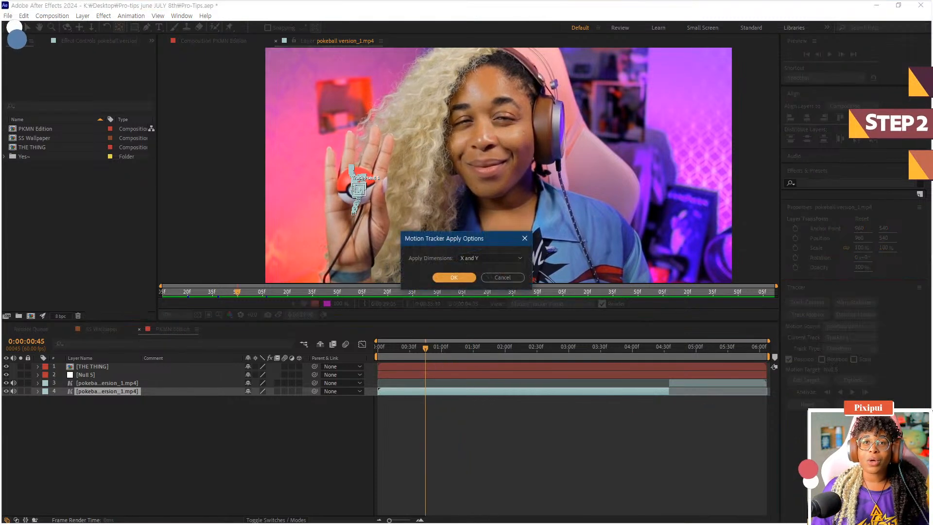
pyautogui.click(454, 273)
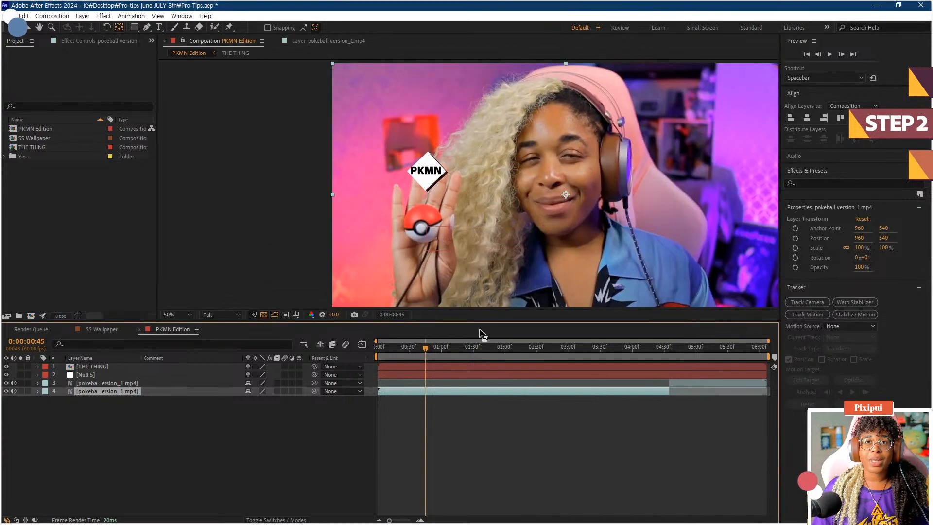
# Step: Reveal Null 5's position keyframes and move the current time to the first one at 0:00:01:17
pyautogui.click(87, 375)
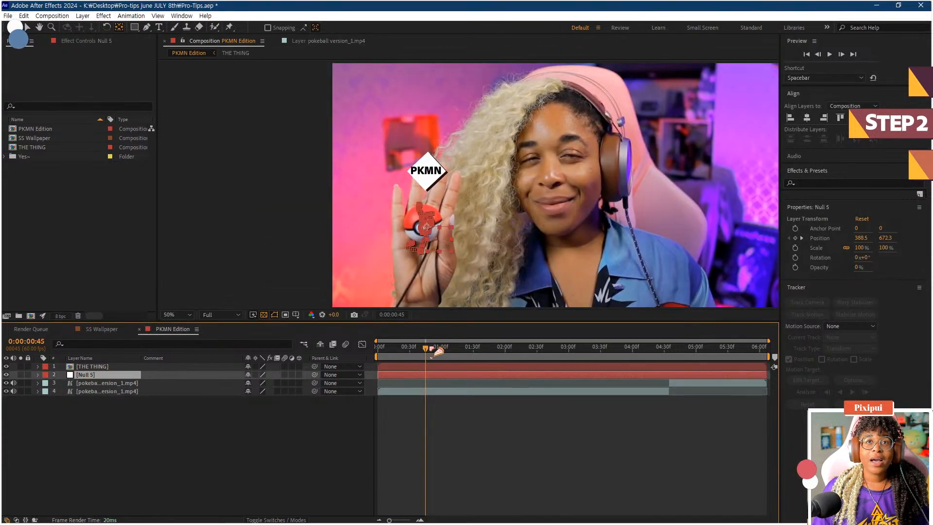
pyautogui.moveTo(426, 347); pyautogui.dragTo(417, 383)
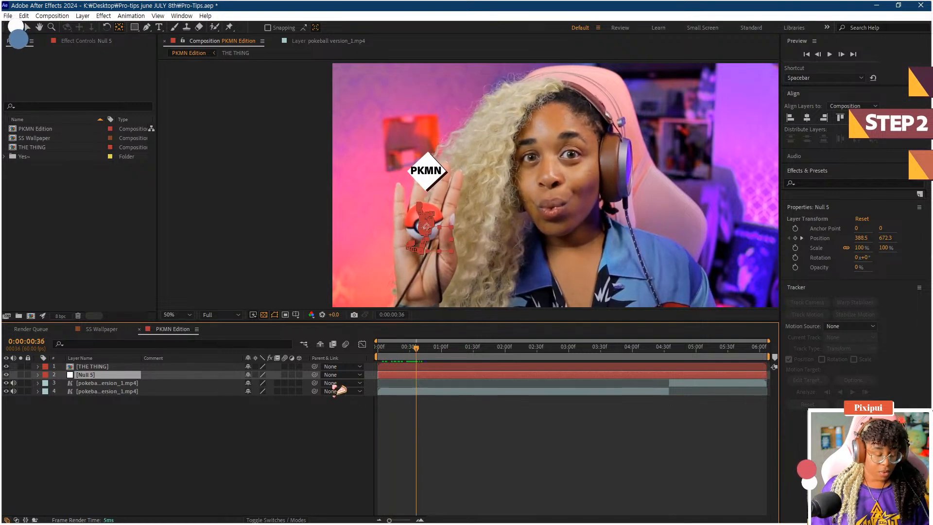
pyautogui.press('p')
pyautogui.press('=')
pyautogui.press('=')
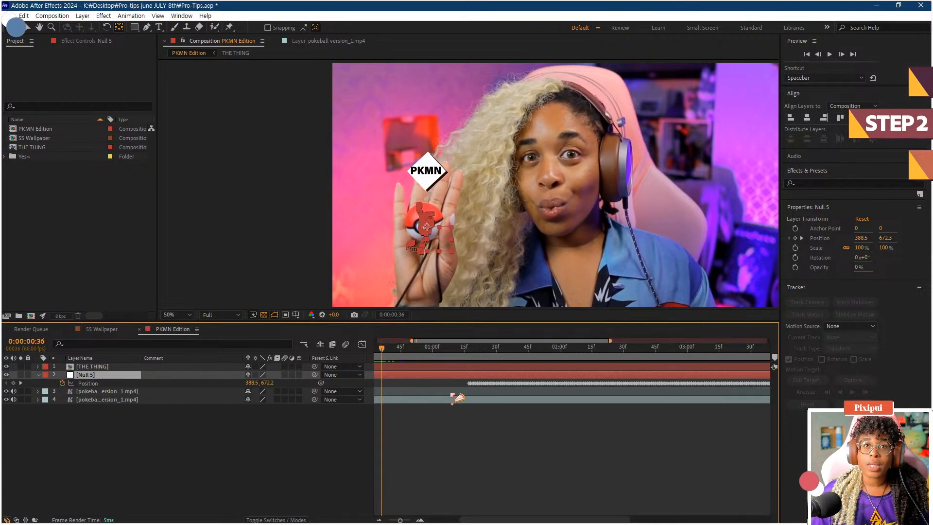
pyautogui.moveTo(477, 360); pyautogui.dragTo(476, 358)
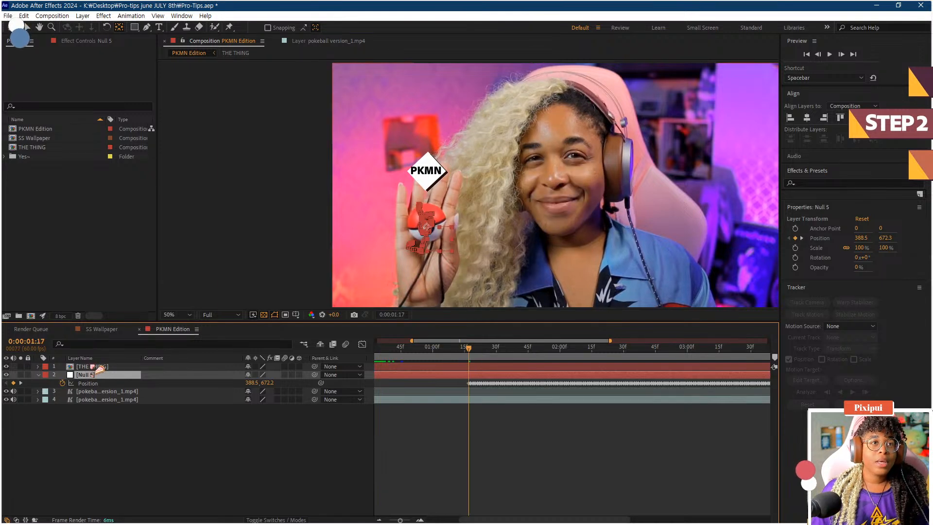
# Step: Move THE THING down to position 392, 490, just above the Pokéball, and parent it to Null 5
pyautogui.click(92, 367)
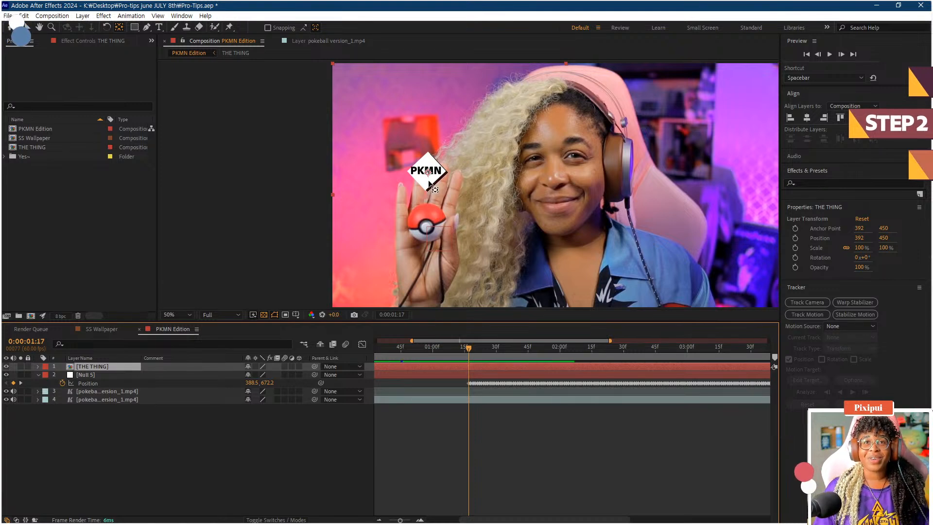
pyautogui.press('v')
pyautogui.moveTo(429, 181); pyautogui.dragTo(428, 191)
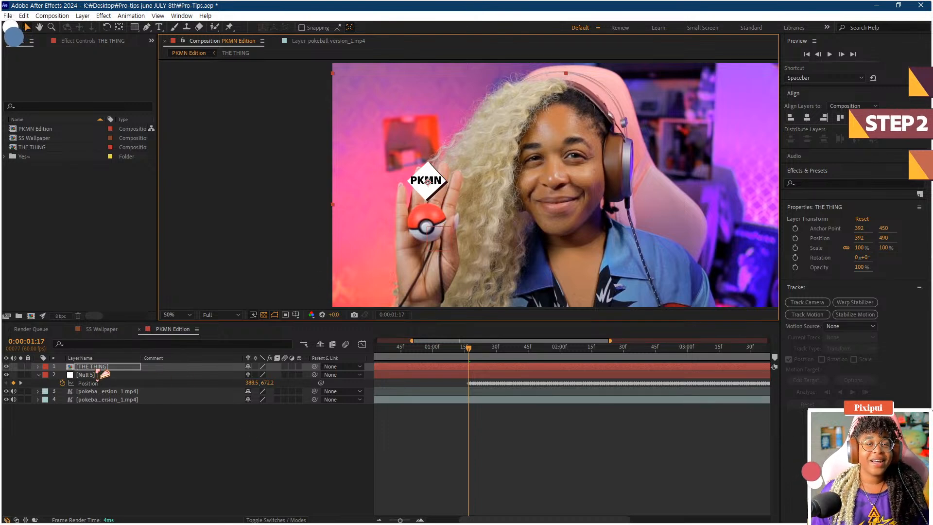
pyautogui.moveTo(314, 366); pyautogui.dragTo(141, 378)
# Step: Split THE THING and Null 5 at 0:00:04:35 and order the layers so each graphic part sits above its own null
pyautogui.scroll(-3, 559, 390)
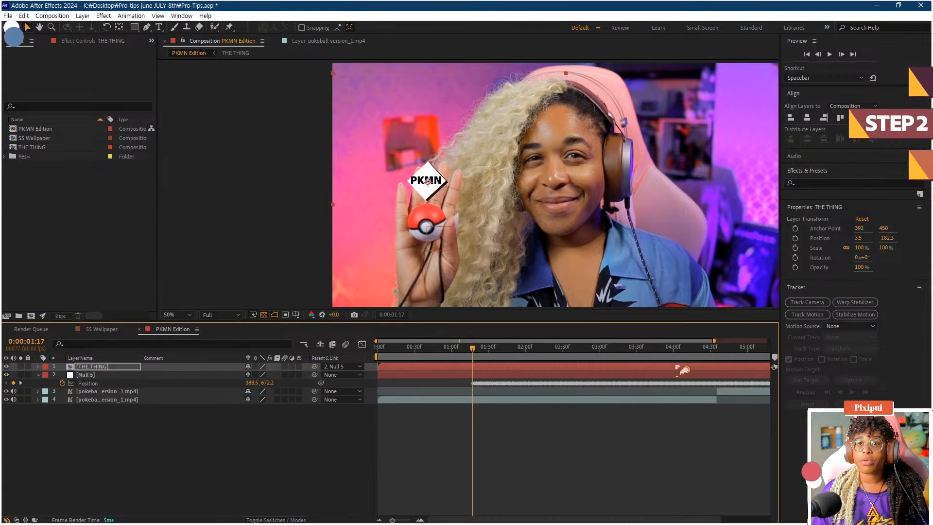
pyautogui.click(717, 357)
pyautogui.keyDown('shift'); pyautogui.click(728, 374); pyautogui.keyUp('shift')
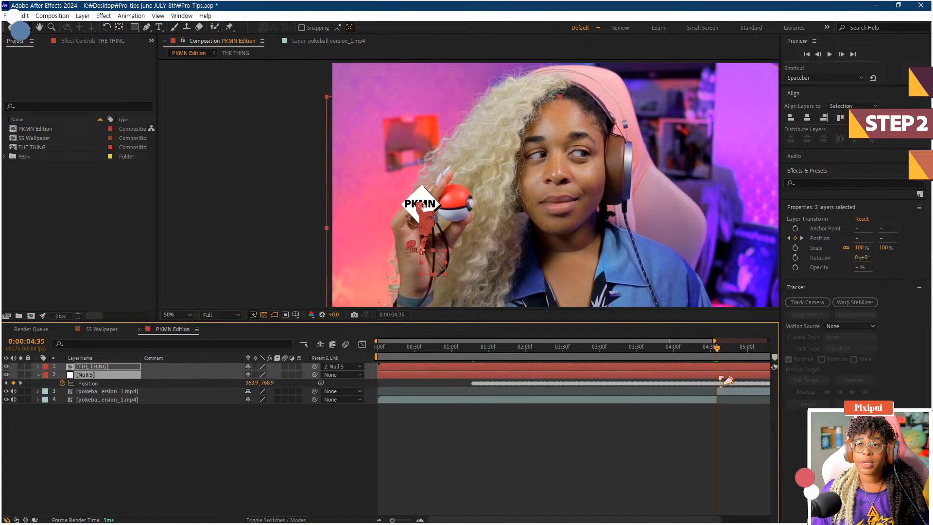
pyautogui.hotkey('ctrl', 'd')
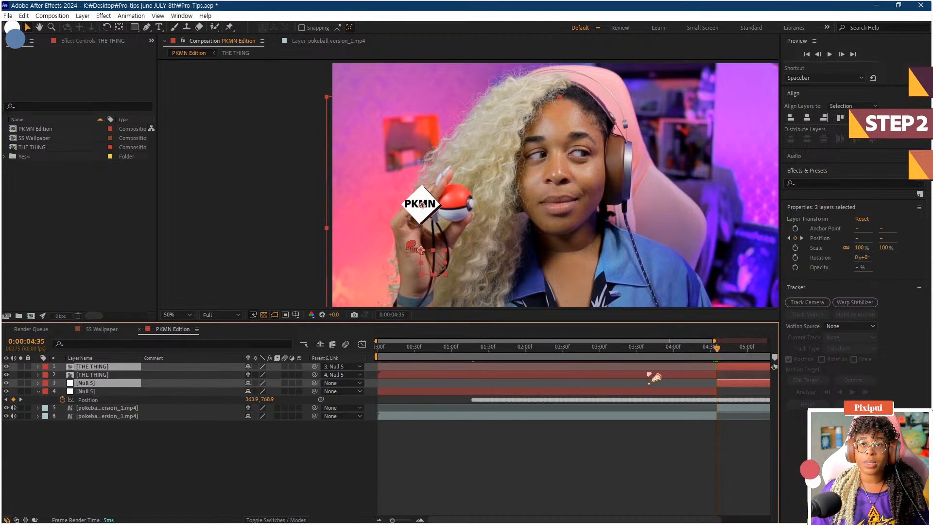
pyautogui.click(558, 378)
pyautogui.hotkey('ctrl', '[')
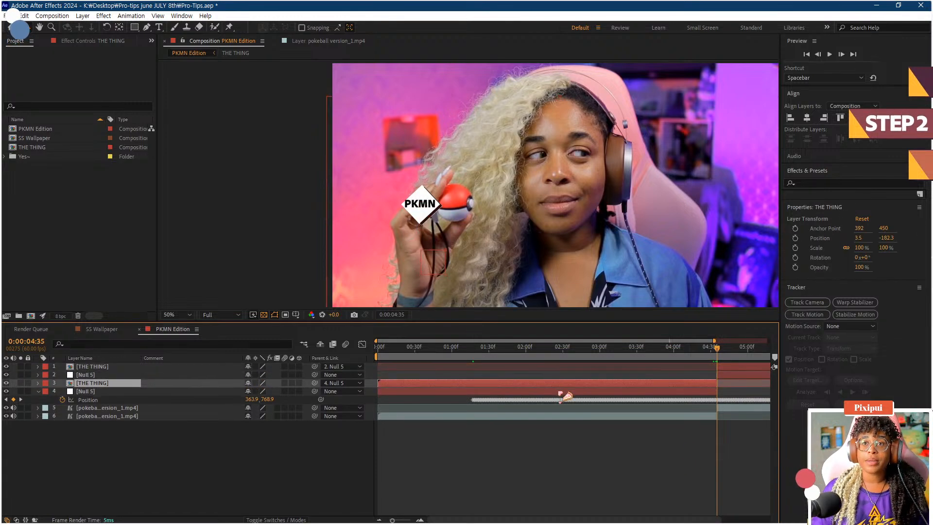
# Step: Play back the graphic's tracked motion from 0:00:01:11 and return to the split at 0:00:04:35
pyautogui.click(466, 348)
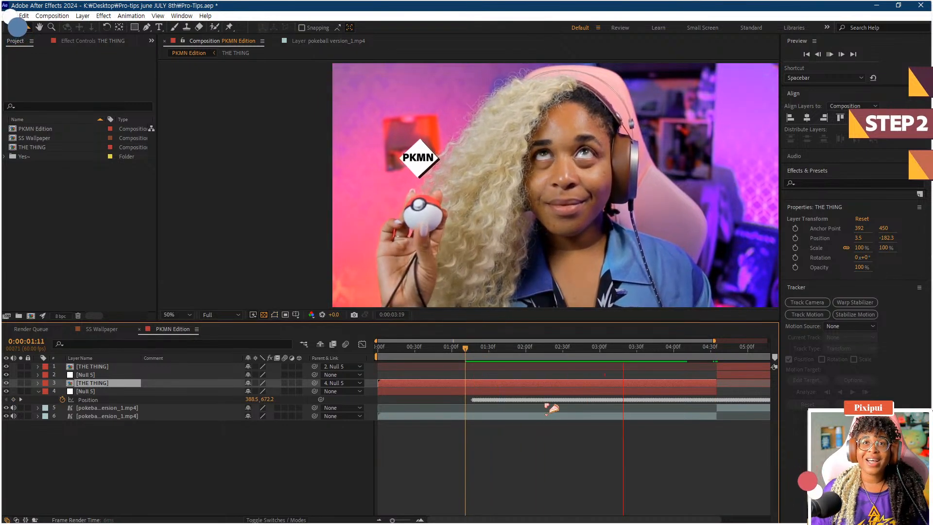
pyautogui.click(718, 358)
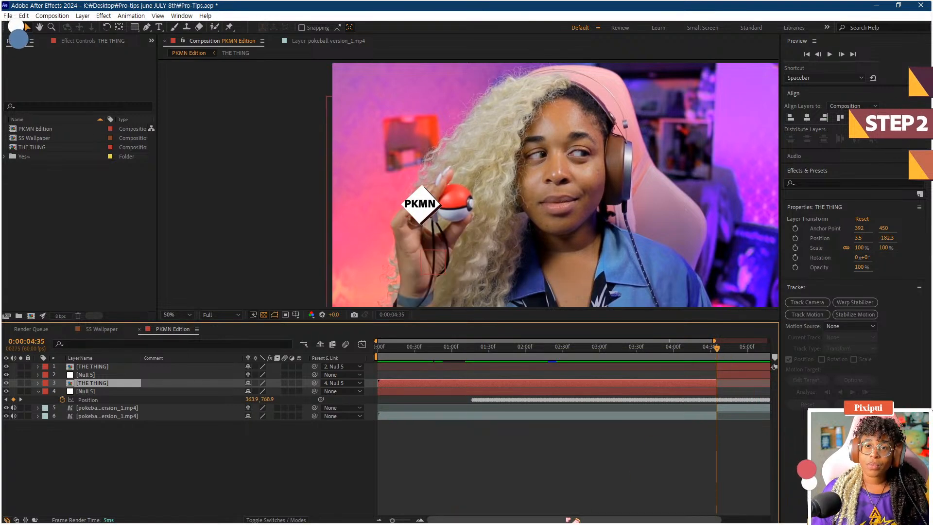
pyautogui.moveTo(607, 520); pyautogui.dragTo(656, 519)
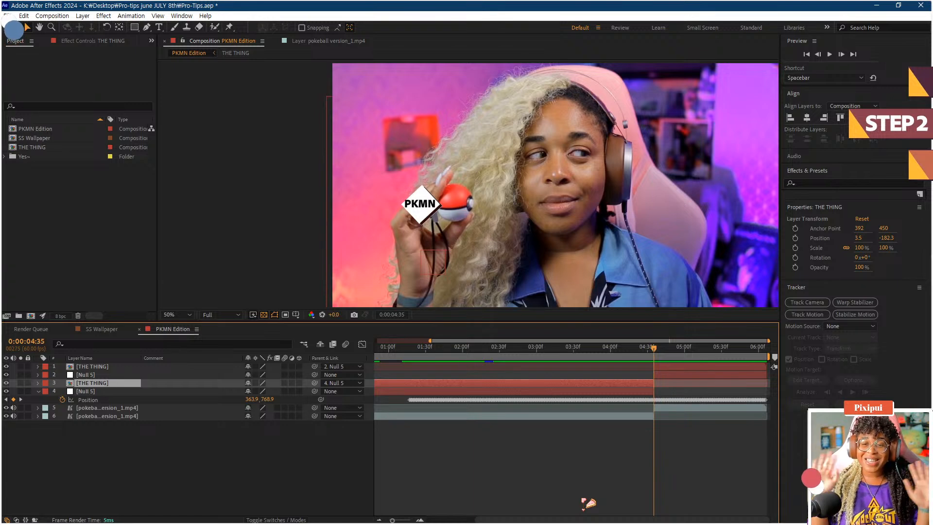
# Step: Rename the null layer of the second part as Null 6
pyautogui.click(665, 368)
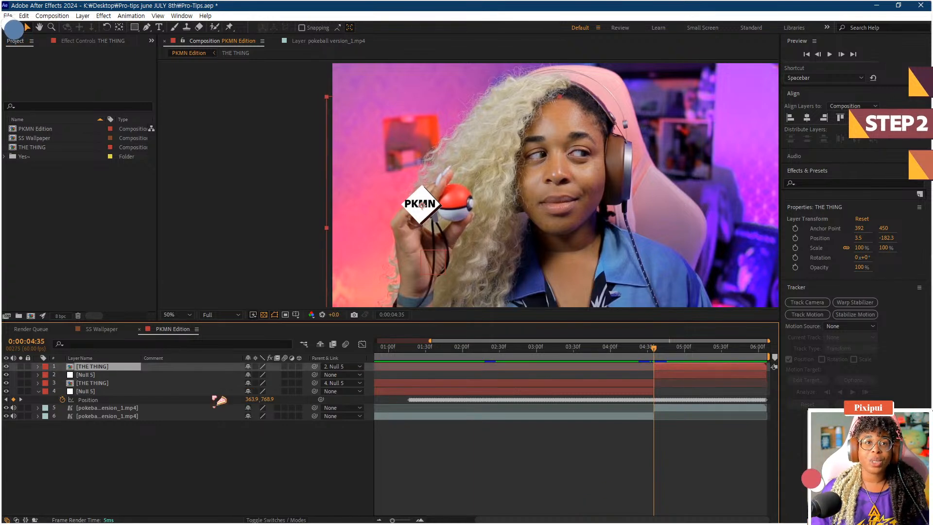
pyautogui.rightClick(89, 376)
pyautogui.click(112, 364)
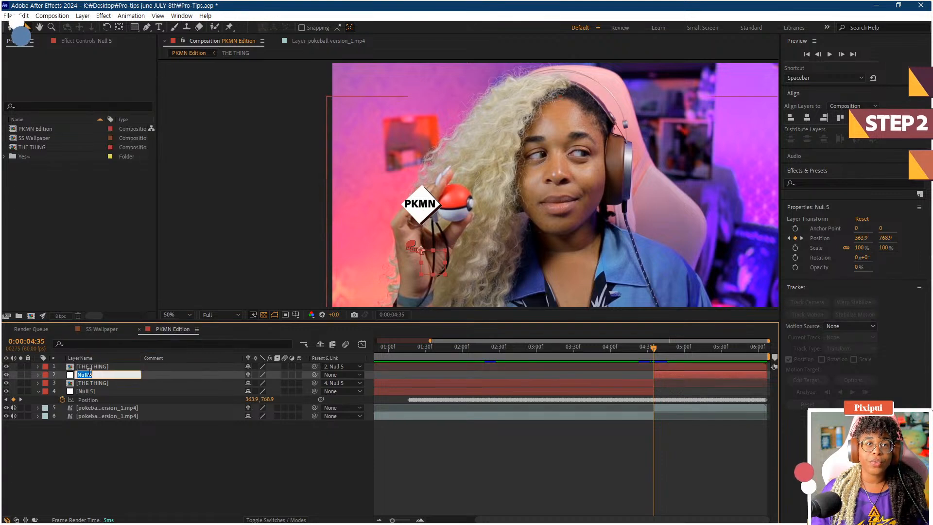
pyautogui.write('Null 6')
pyautogui.press('Return')
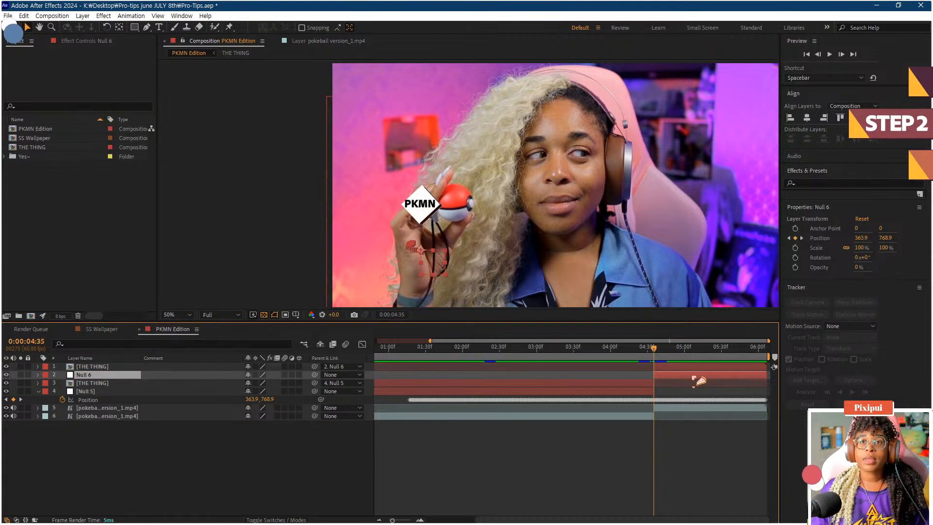
# Step: Move the second part of the Pokéball footage up in the layer stack to directly below Null 6
pyautogui.click(407, 407)
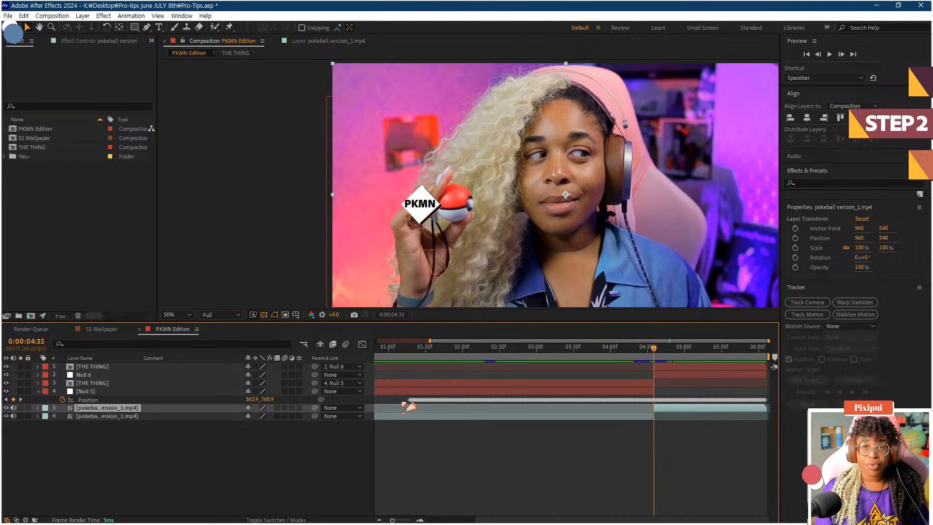
pyautogui.hotkey('ctrl', ']')
pyautogui.hotkey('ctrl', ']')
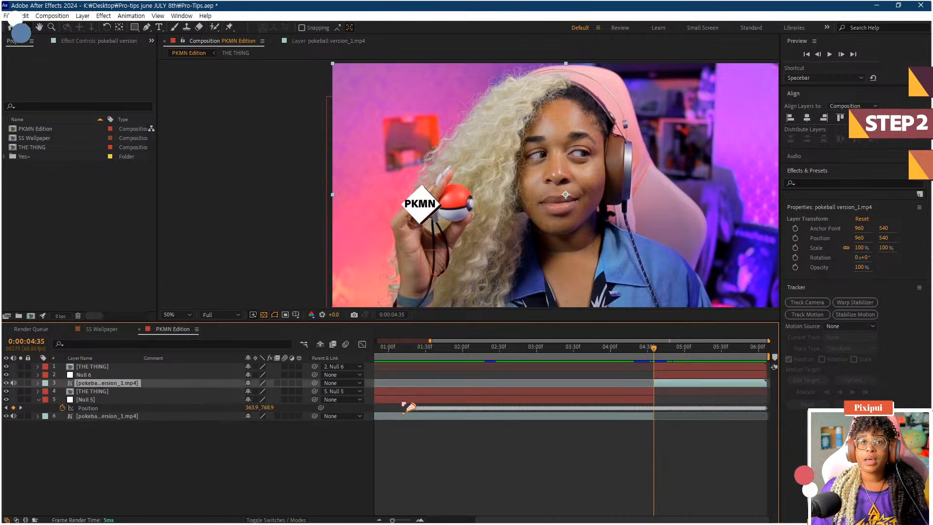
# Step: Start Track Motion on the second part of the Pokéball footage and place the track point on the ball's round button
pyautogui.scroll(1, 520, 237)
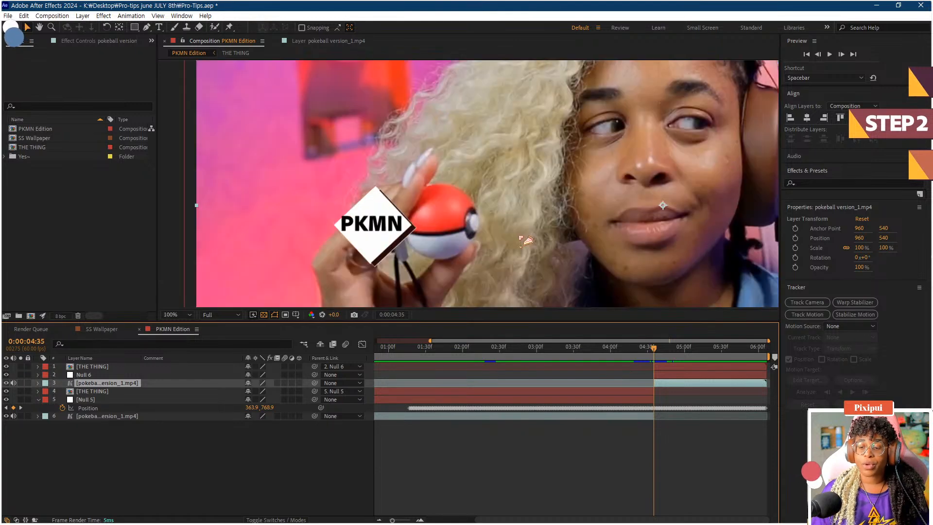
pyautogui.moveTo(529, 220); pyautogui.dragTo(569, 191)
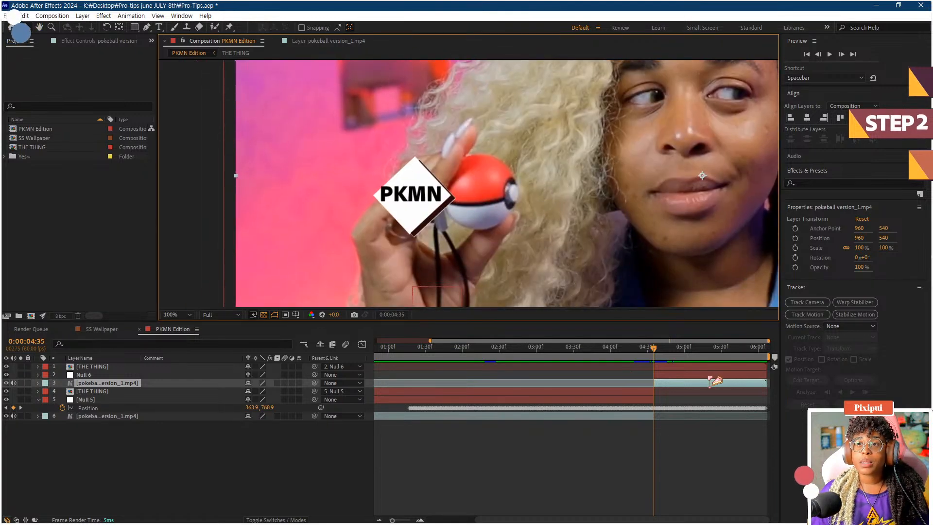
pyautogui.click(808, 316)
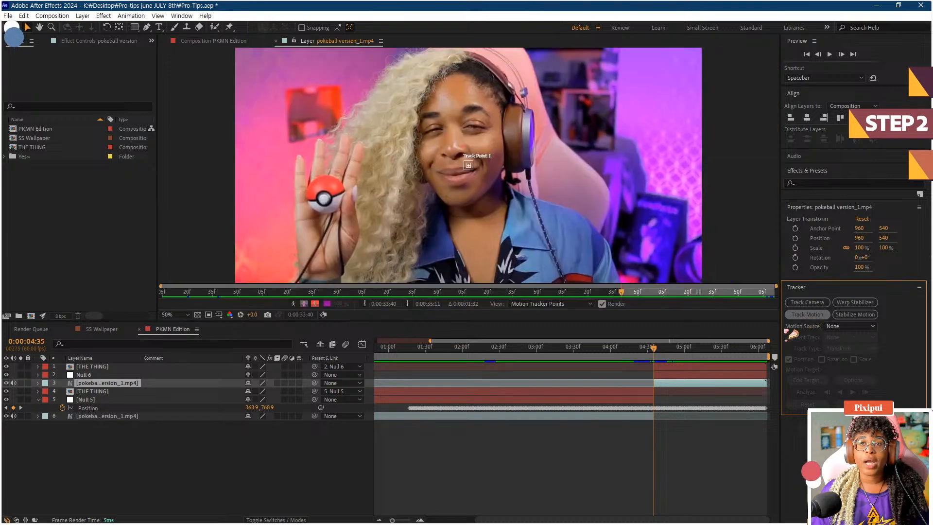
pyautogui.click(469, 166)
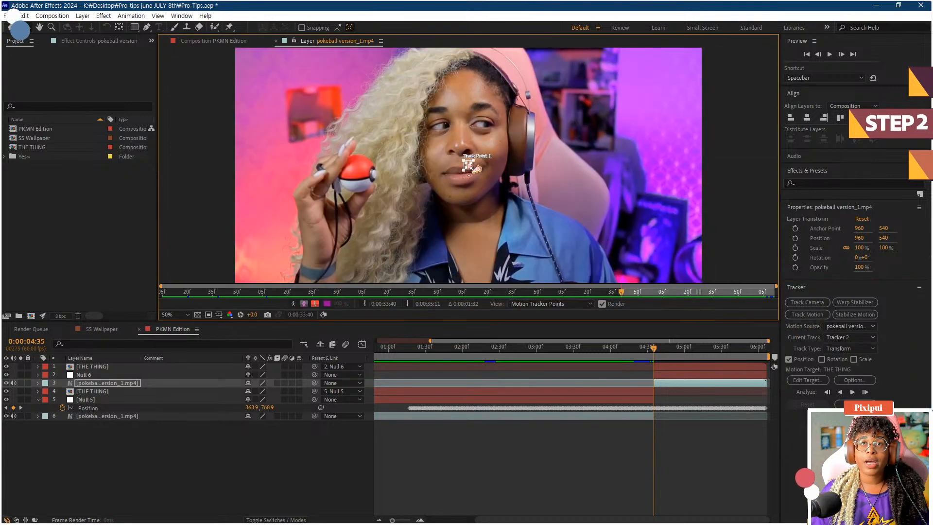
pyautogui.scroll(2, 470, 166)
pyautogui.moveTo(482, 160); pyautogui.dragTo(379, 176)
pyautogui.scroll(-2, 290, 173)
pyautogui.scroll(1, 492, 178)
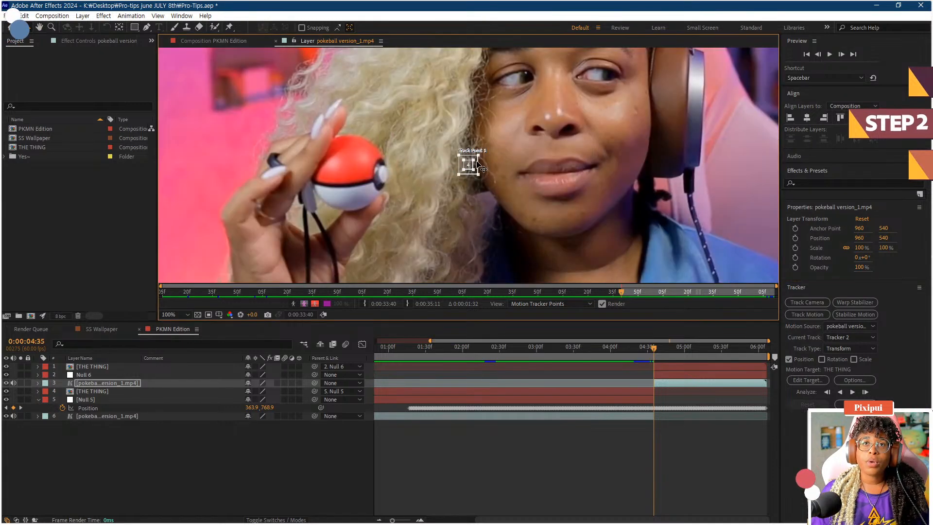
pyautogui.moveTo(476, 166); pyautogui.dragTo(438, 183)
# Step: Resize the track point's feature and search regions so they fit the ball's button seen from the side
pyautogui.scroll(1, 350, 180)
pyautogui.scroll(2, 438, 183)
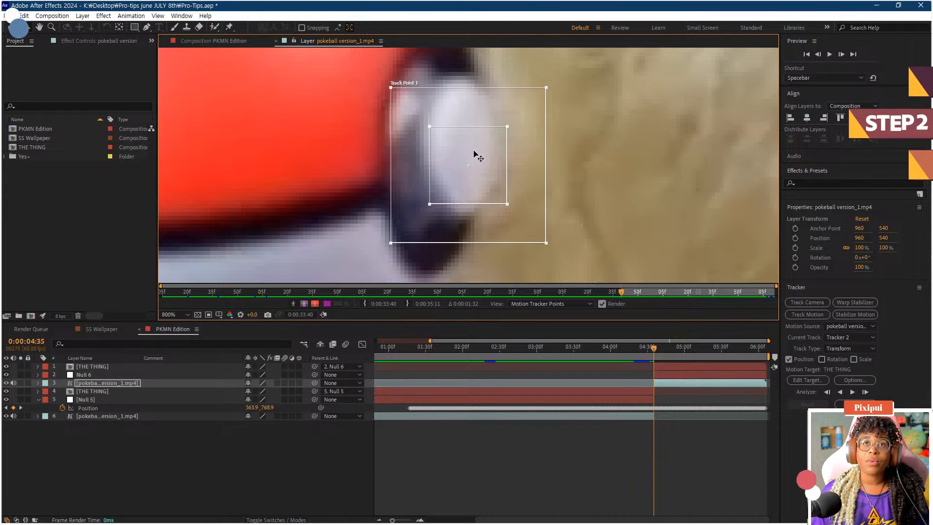
pyautogui.moveTo(508, 127); pyautogui.dragTo(556, 52)
pyautogui.scroll(-2, 574, 118)
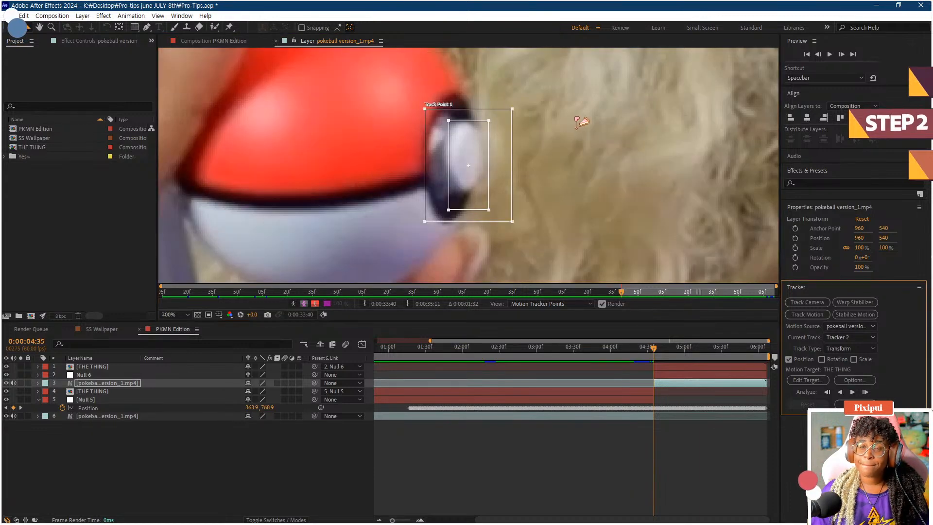
pyautogui.moveTo(560, 137); pyautogui.dragTo(562, 152)
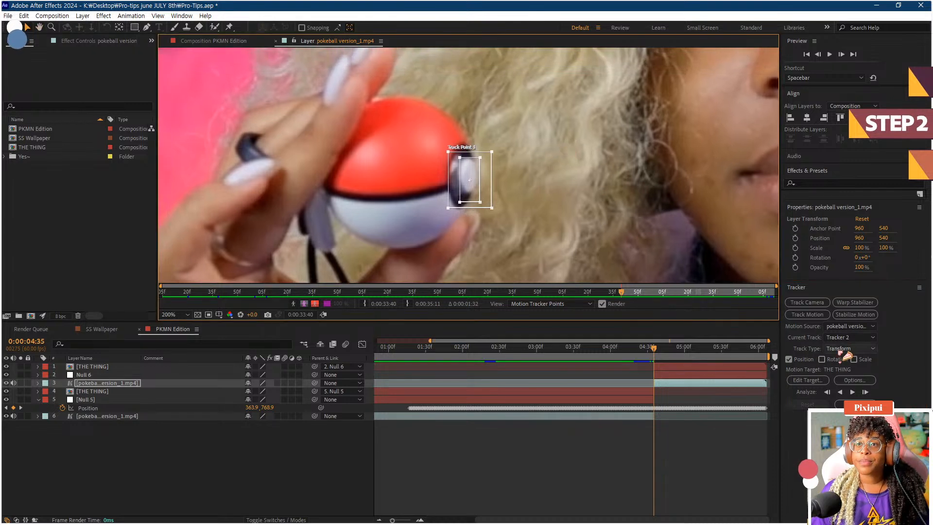
# Step: Set the tracker's motion target to Null 6 and analyze the second footage part forward to its end
pyautogui.click(818, 381)
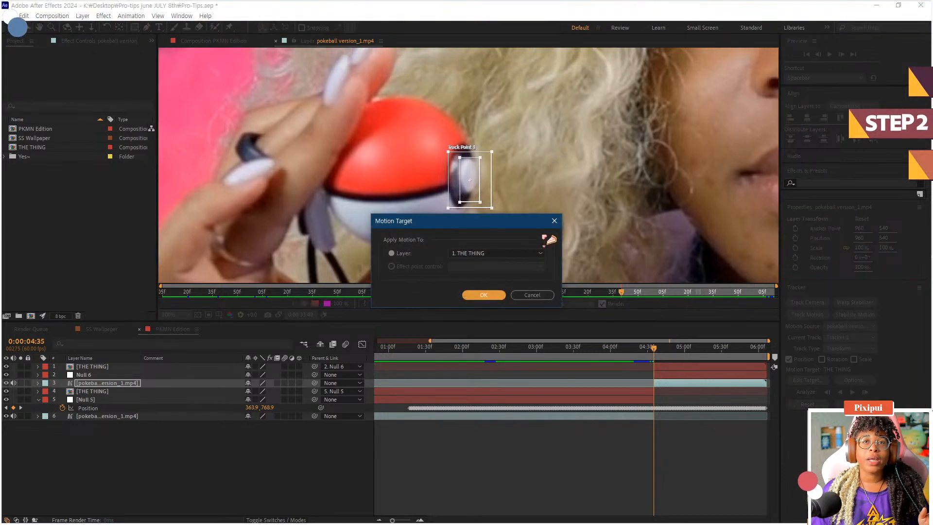
pyautogui.click(529, 254)
pyautogui.click(499, 275)
pyautogui.click(484, 295)
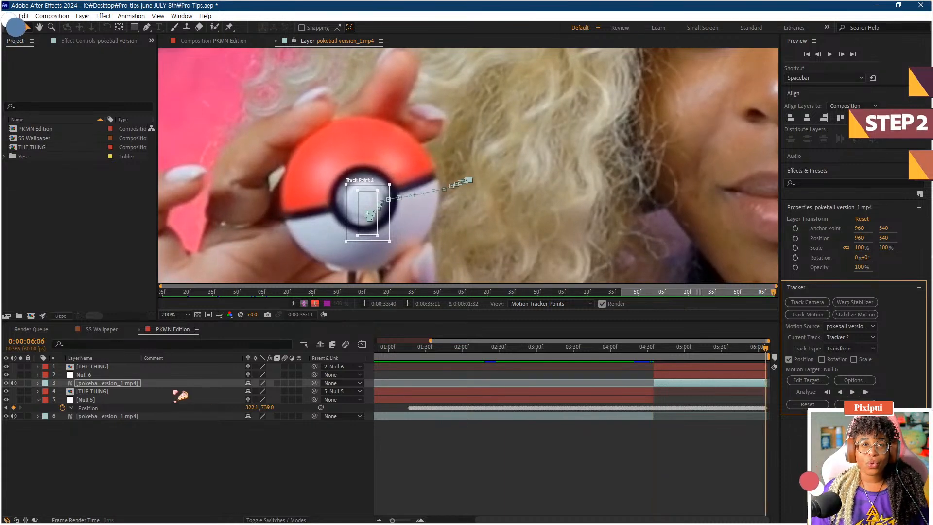
# Step: Apply the second part's tracking data to Null 6 in X and Y and return to the shot change at 0:00:04:36
pyautogui.click(837, 405)
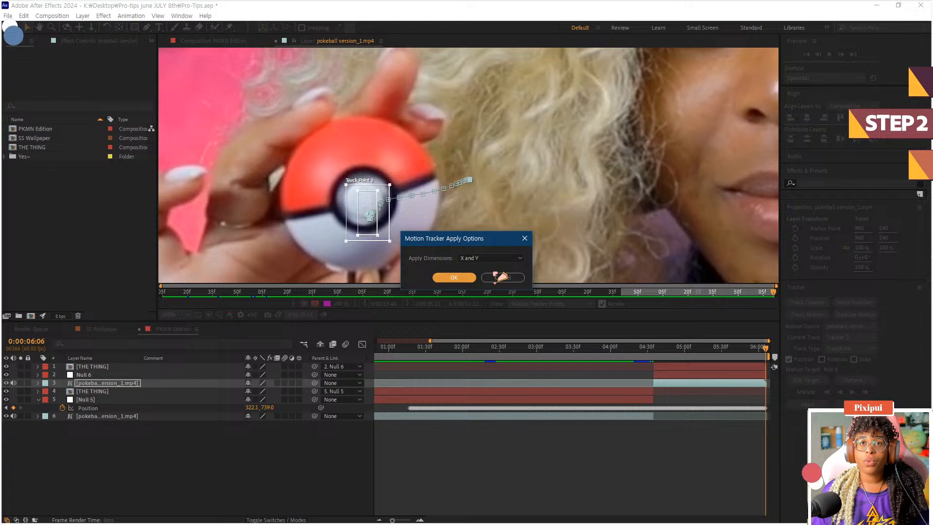
pyautogui.click(457, 280)
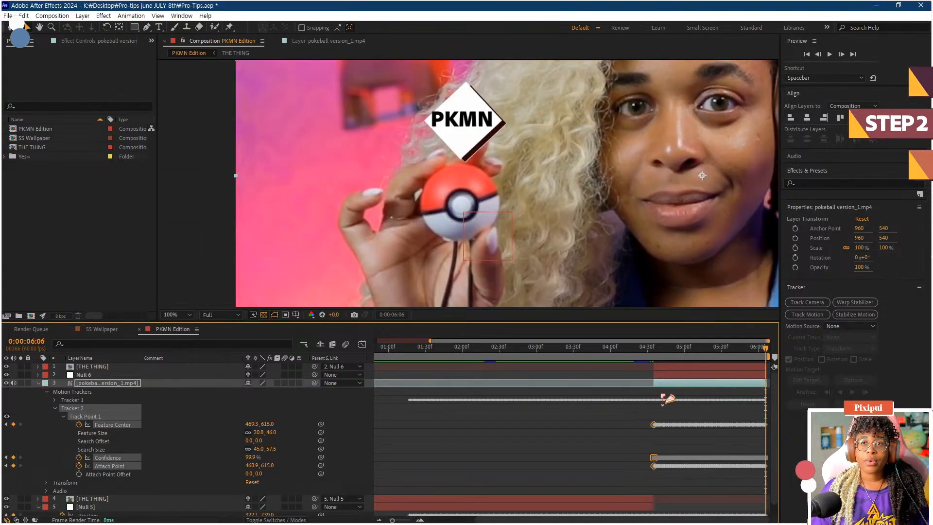
pyautogui.scroll(-2, 660, 394)
pyautogui.moveTo(674, 354); pyautogui.dragTo(671, 353)
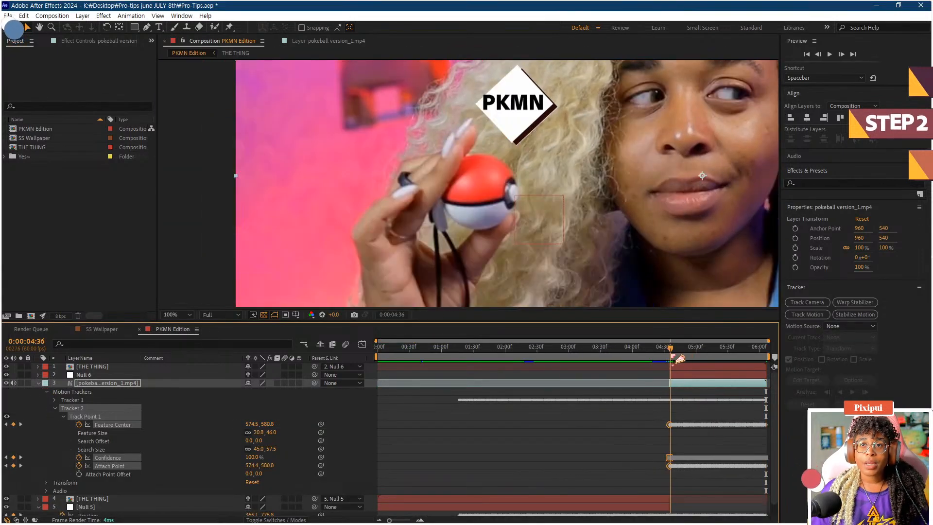
# Step: Parent the second THE THING layer to Null 6, play back its motion and return to 0:00:04:35
pyautogui.click(688, 368)
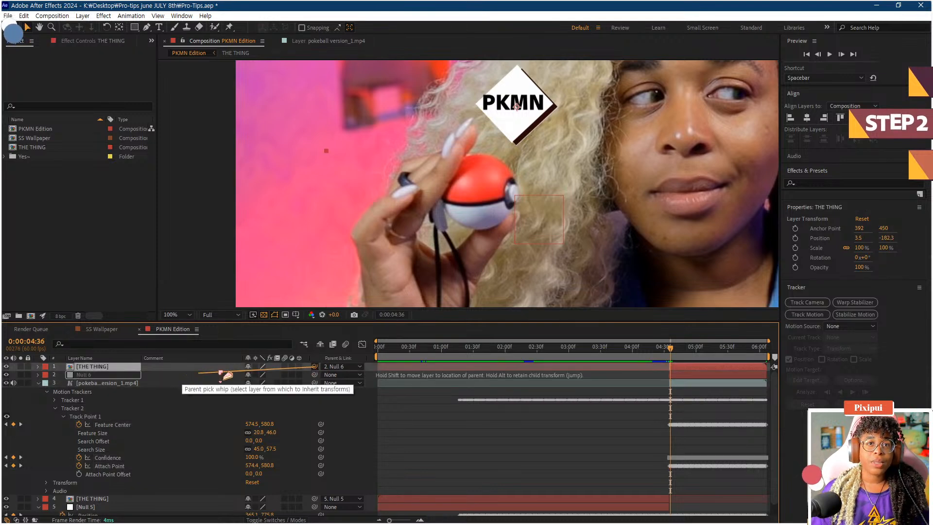
pyautogui.press('space')
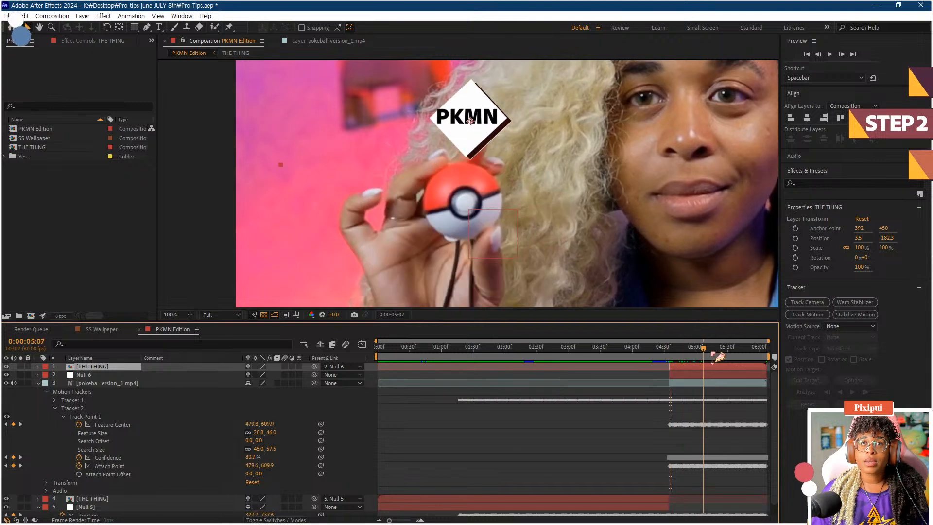
pyautogui.moveTo(698, 357); pyautogui.dragTo(669, 362)
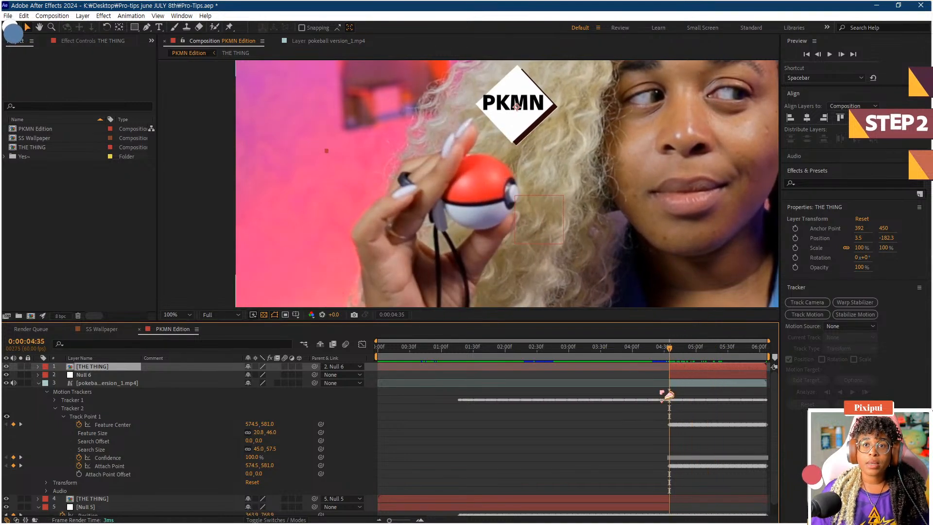
# Step: Collapse the upper footage layer's tracking properties and make the THE THING layer parented to Null 6 a 3D layer
pyautogui.scroll(1, 660, 390)
pyautogui.scroll(1, 660, 391)
pyautogui.moveTo(673, 395); pyautogui.dragTo(544, 425)
pyautogui.scroll(2, 561, 407)
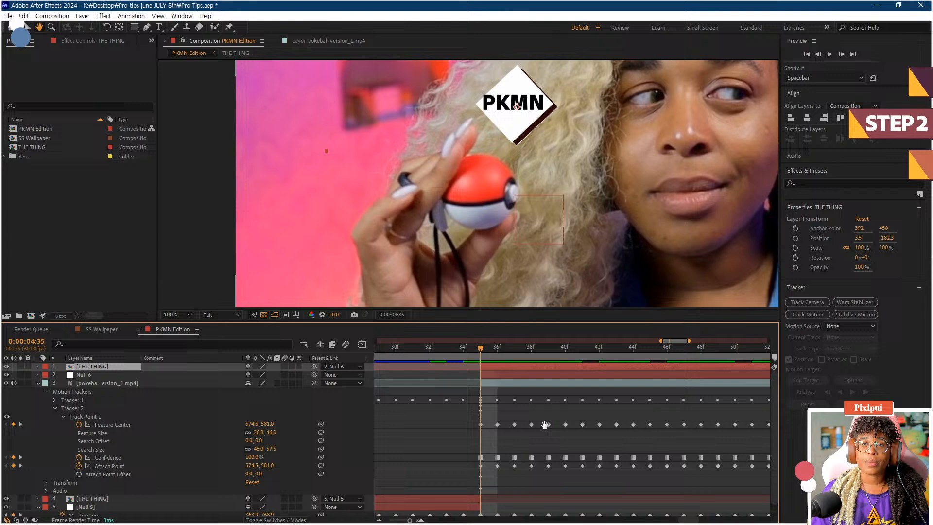
pyautogui.click(38, 383)
pyautogui.click(299, 367)
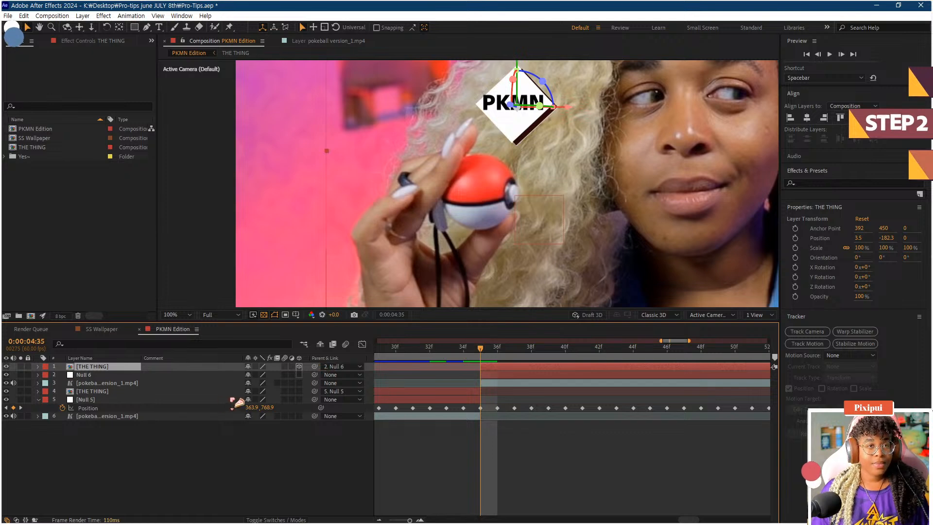
# Step: Keyframe the 3D THE THING layer's Y Rotation at 0° and move that keyframe to 0:00:05:13, where the ball faces the camera
pyautogui.press('r')
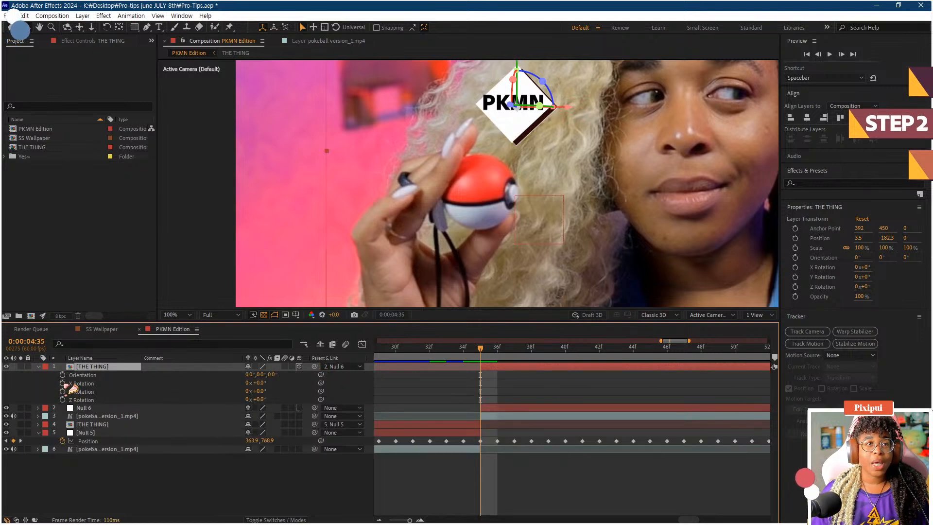
pyautogui.moveTo(258, 390)
pyautogui.mouseDown()
pyautogui.moveTo(287, 388)
pyautogui.moveTo(258, 396)
pyautogui.mouseUp()
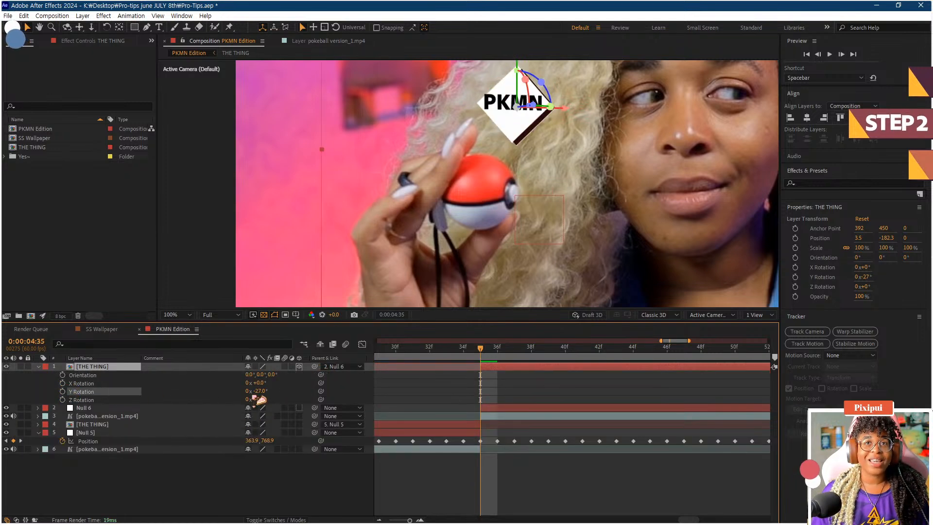
pyautogui.hotkey('ctrl', 'z')
pyautogui.click(62, 391)
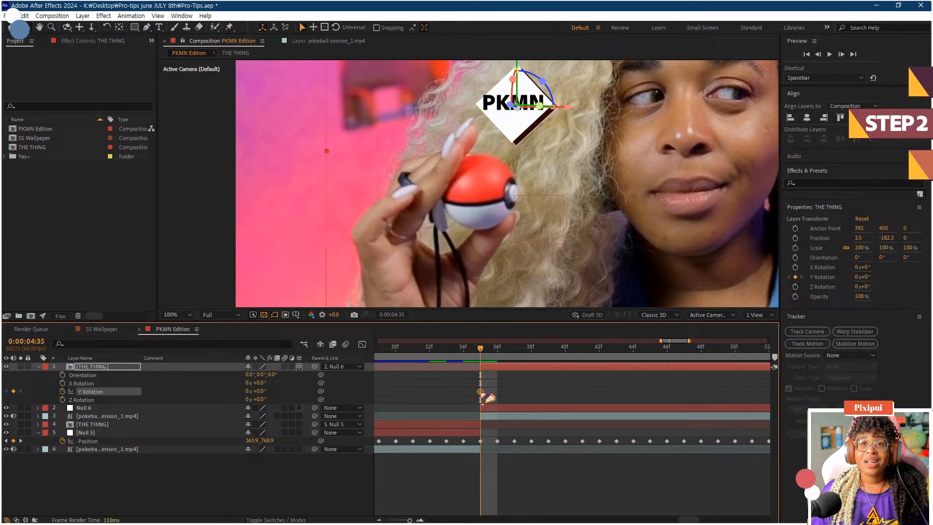
pyautogui.moveTo(481, 391); pyautogui.dragTo(752, 391)
pyautogui.scroll(-2, 639, 384)
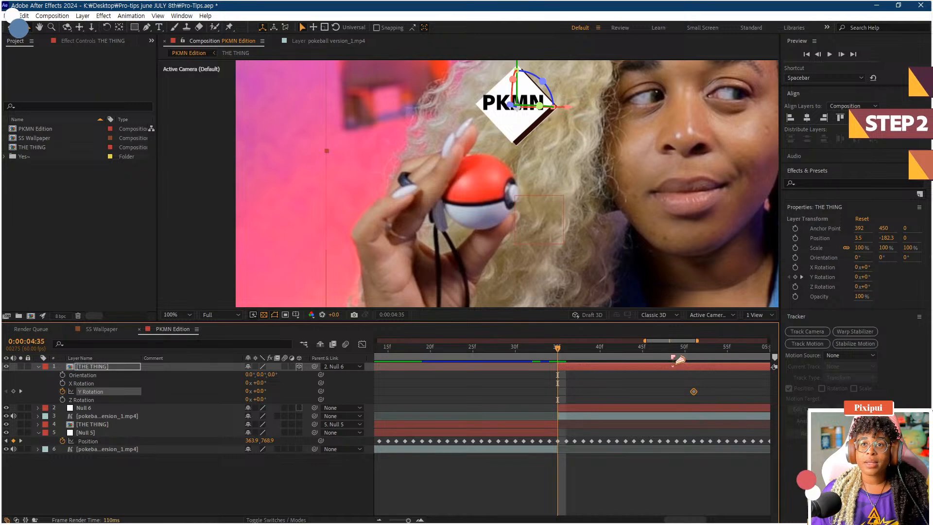
pyautogui.press('space')
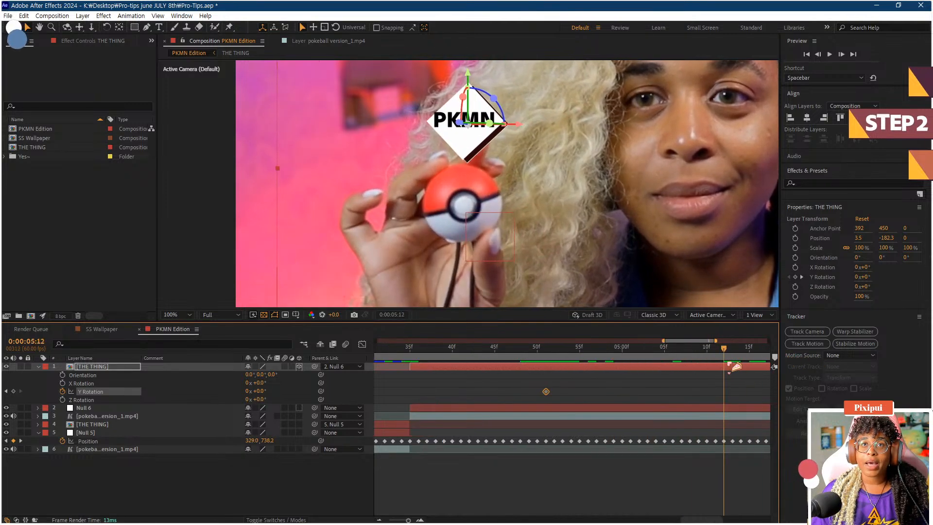
pyautogui.press('space')
pyautogui.moveTo(546, 391); pyautogui.dragTo(724, 392)
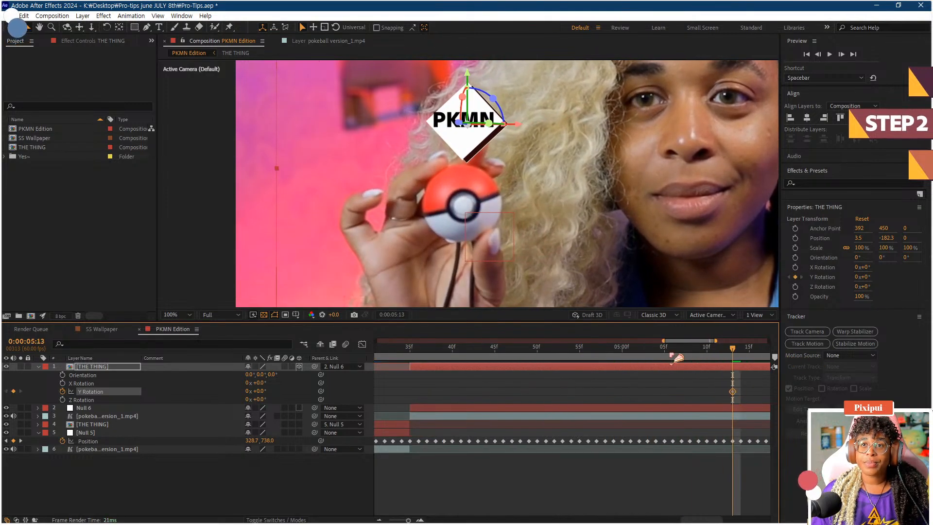
# Step: Add a Y Rotation keyframe of -76° at 0:00:04:47 on the 3D THE THING layer
pyautogui.moveTo(632, 356); pyautogui.dragTo(512, 378)
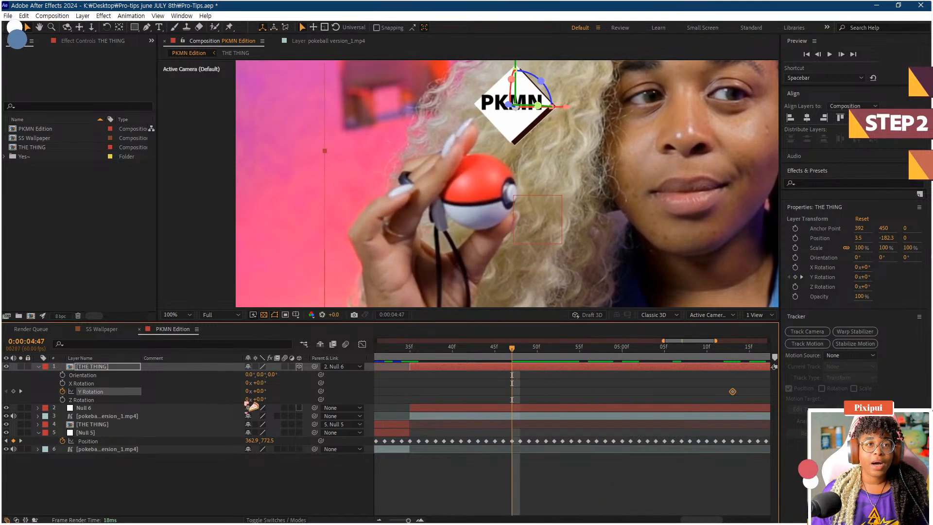
pyautogui.moveTo(257, 391); pyautogui.dragTo(245, 408)
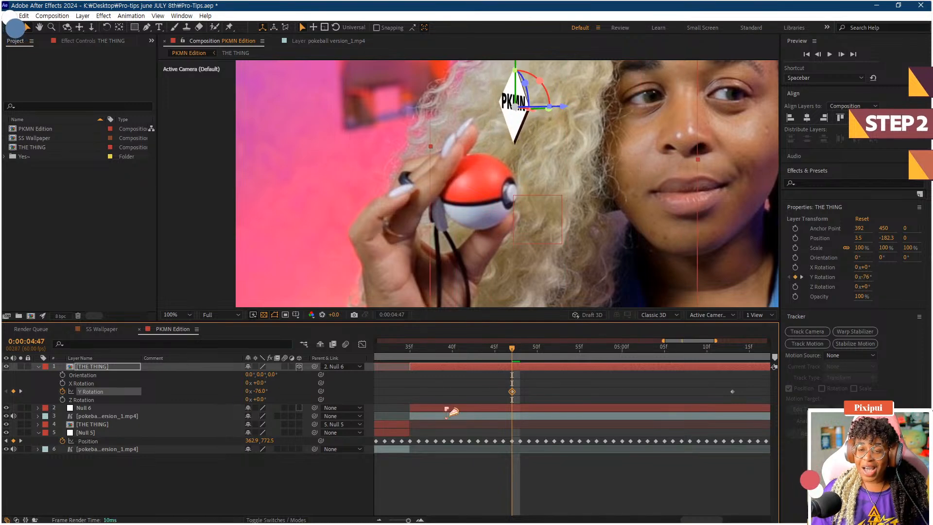
pyautogui.scroll(-2, 525, 398)
pyautogui.scroll(-1, 564, 363)
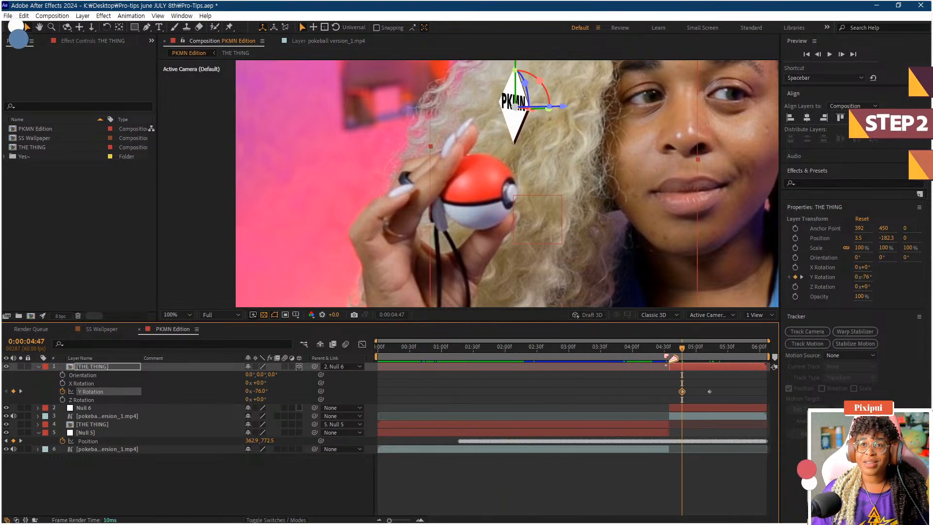
# Step: Keyframe the Null 5-parented THE THING layer's Opacity at 100% from 0:00:01:17 and shift that keyframe a few frames forward in time
pyautogui.click(655, 349)
pyautogui.scroll(-3, 582, 206)
pyautogui.press('Home')
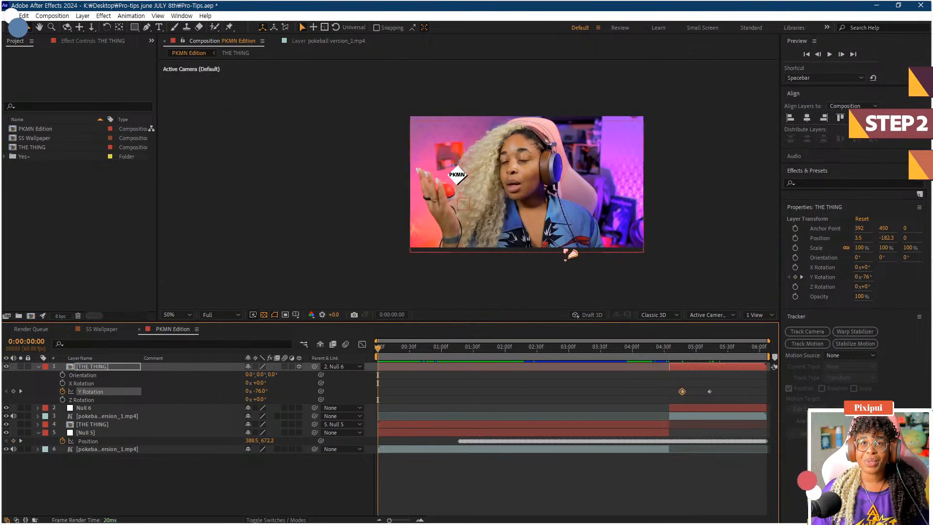
pyautogui.scroll(2, 571, 255)
pyautogui.click(458, 348)
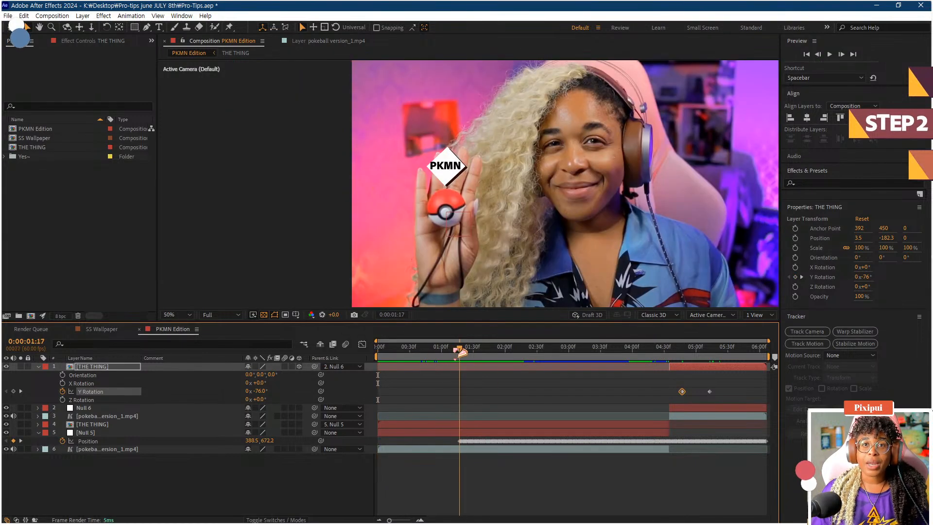
pyautogui.click(446, 425)
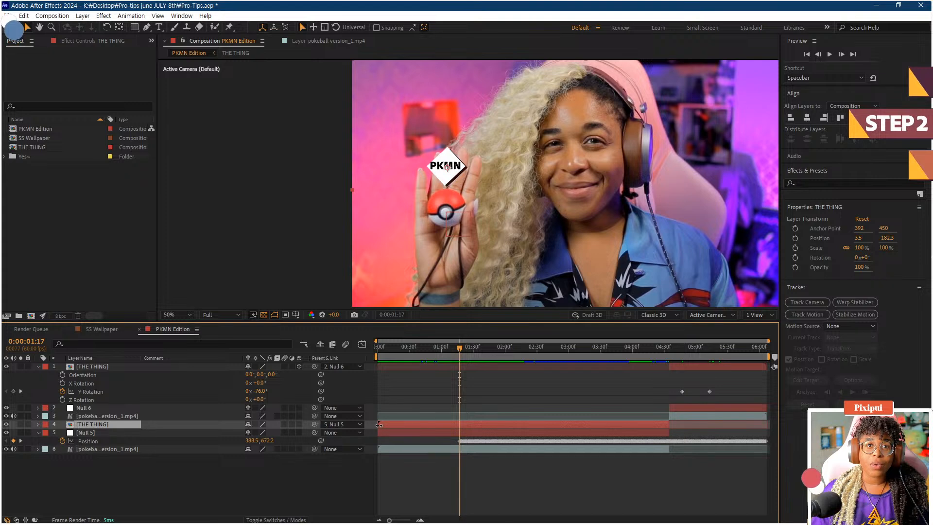
pyautogui.press('t')
pyautogui.click(62, 433)
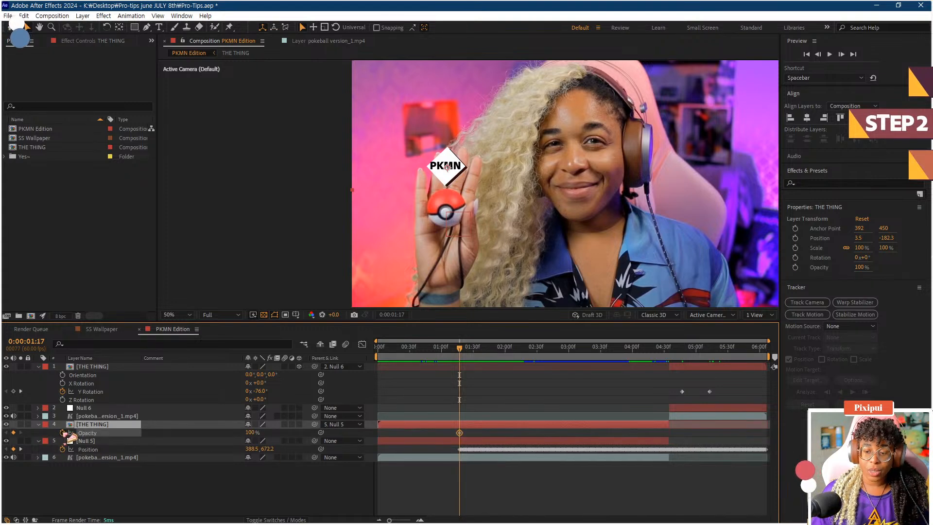
pyautogui.moveTo(459, 431); pyautogui.dragTo(462, 432)
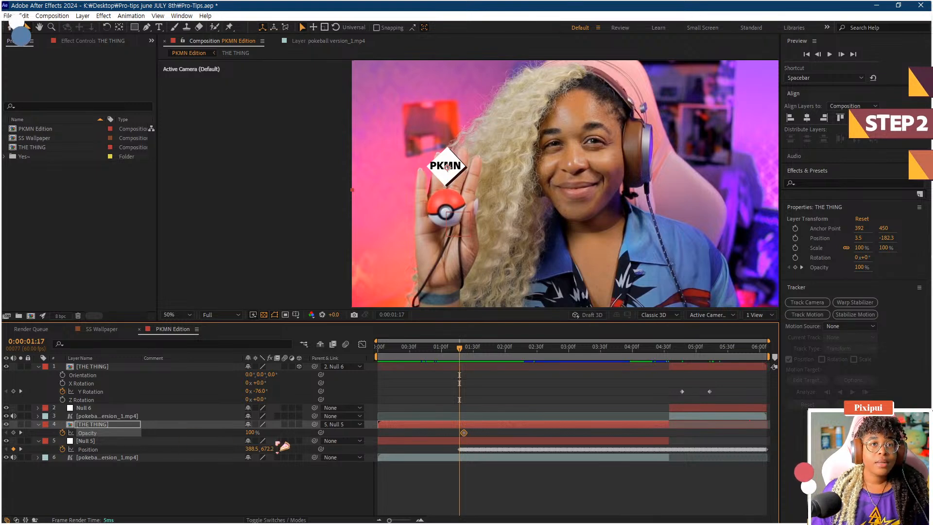
# Step: Set the same layer's Opacity to 0% at 0:00:01:17 and apply Easy Ease to the opacity keyframes
pyautogui.click(249, 432)
pyautogui.write('0')
pyautogui.press('Return')
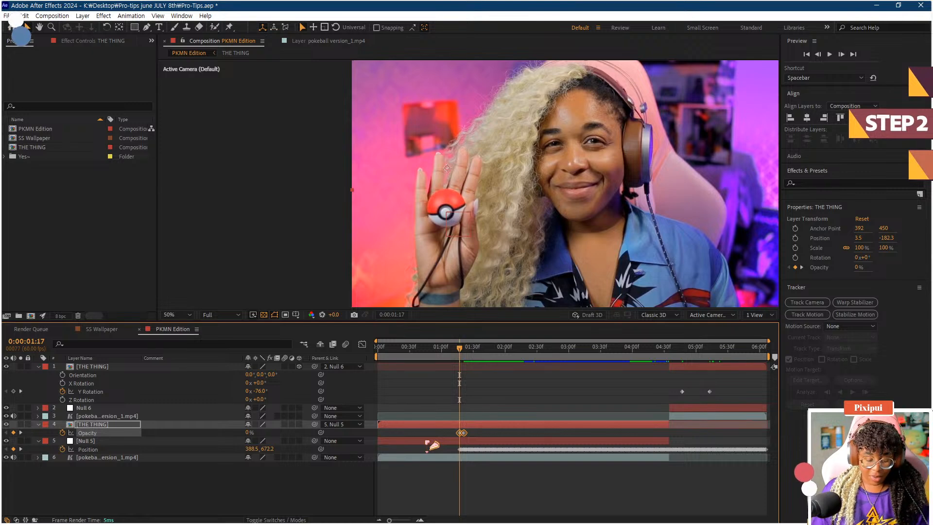
pyautogui.press('F9')
pyautogui.click(484, 497)
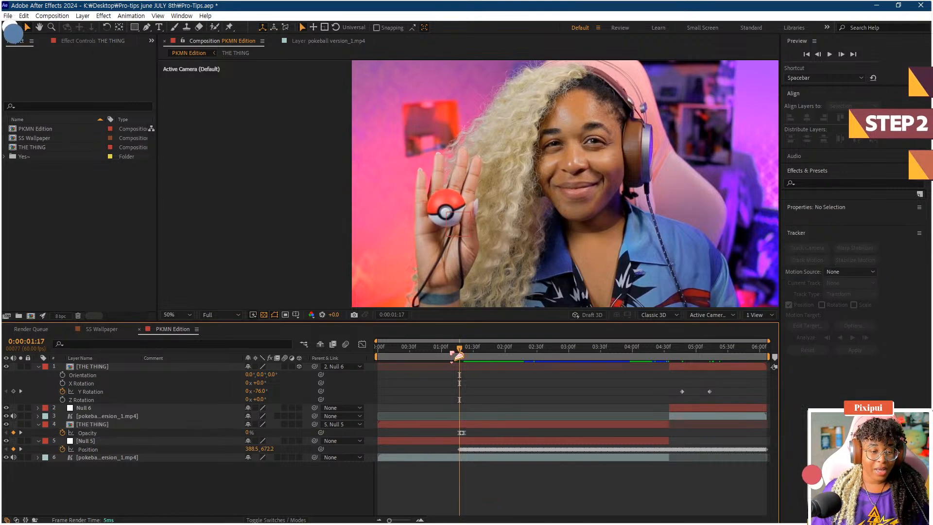
# Step: Go back to 0:00:01:08, reframe the footage in the composition view and preview the graphic's fade-in and tracked motion
pyautogui.moveTo(458, 356); pyautogui.dragTo(450, 356)
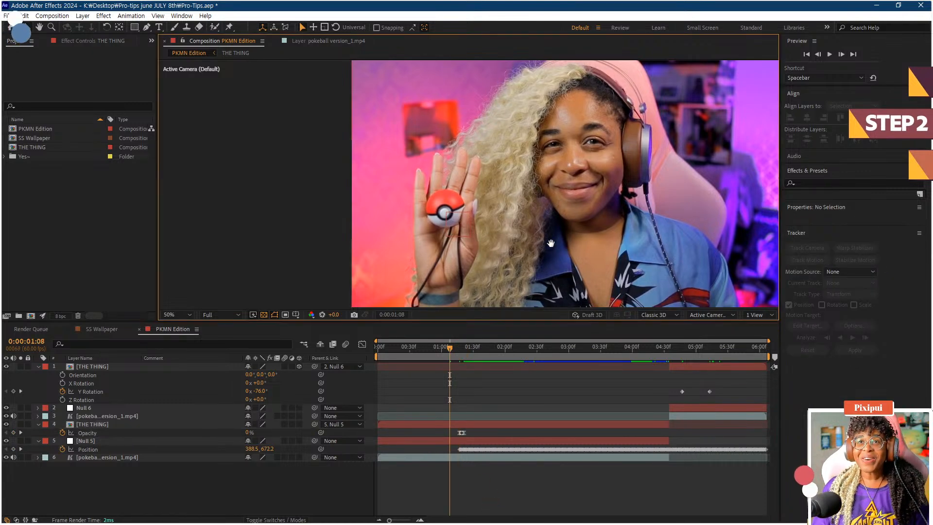
pyautogui.moveTo(559, 246); pyautogui.dragTo(480, 260)
pyautogui.press('v')
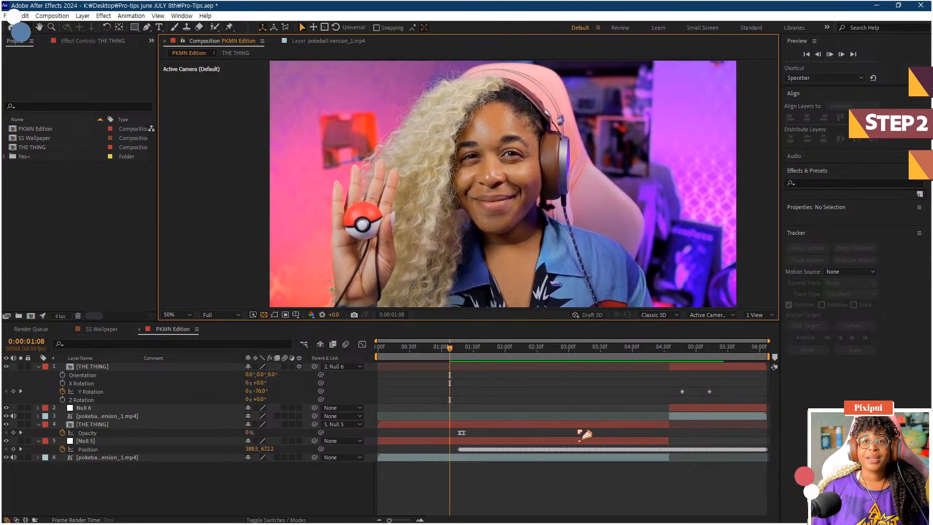
pyautogui.press('space')
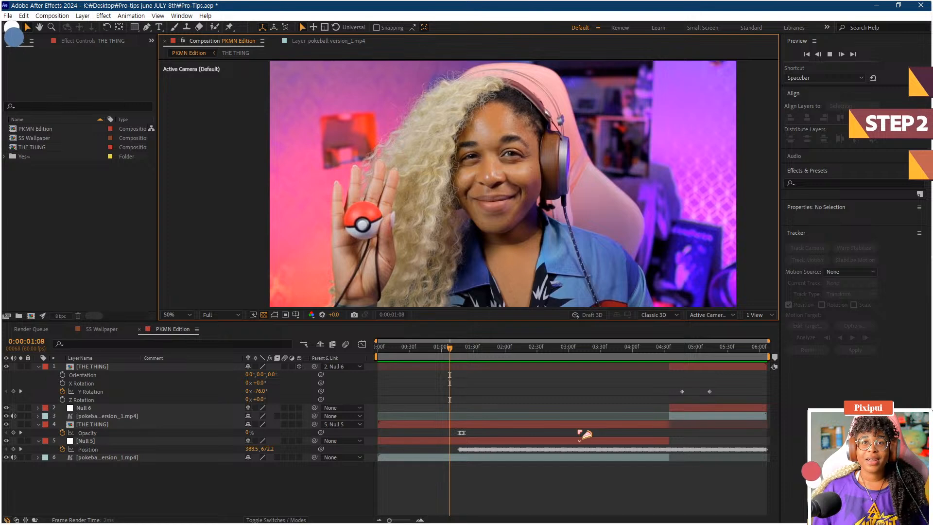